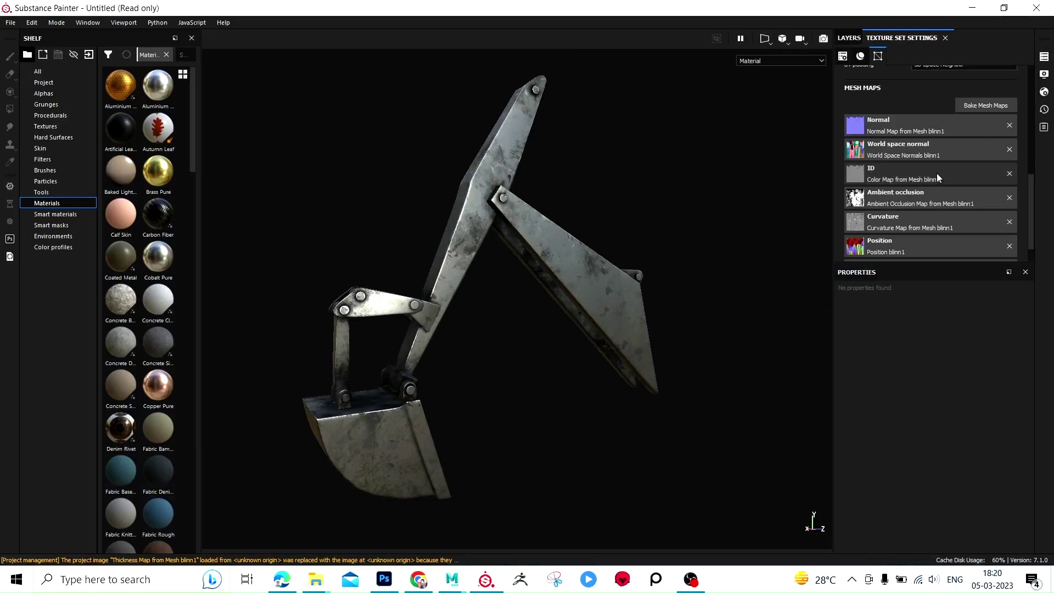
Step: Add a new Fill layer 1 above the Iron Forged Old material
{"action": "left_click", "coordinate": [846, 38]}
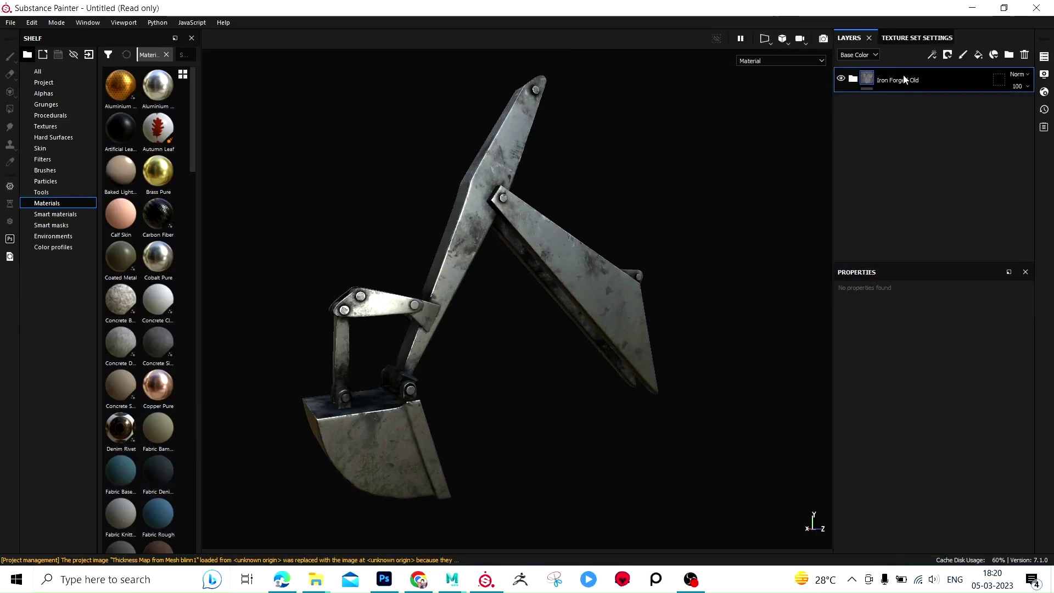
{"action": "left_click", "coordinate": [979, 55]}
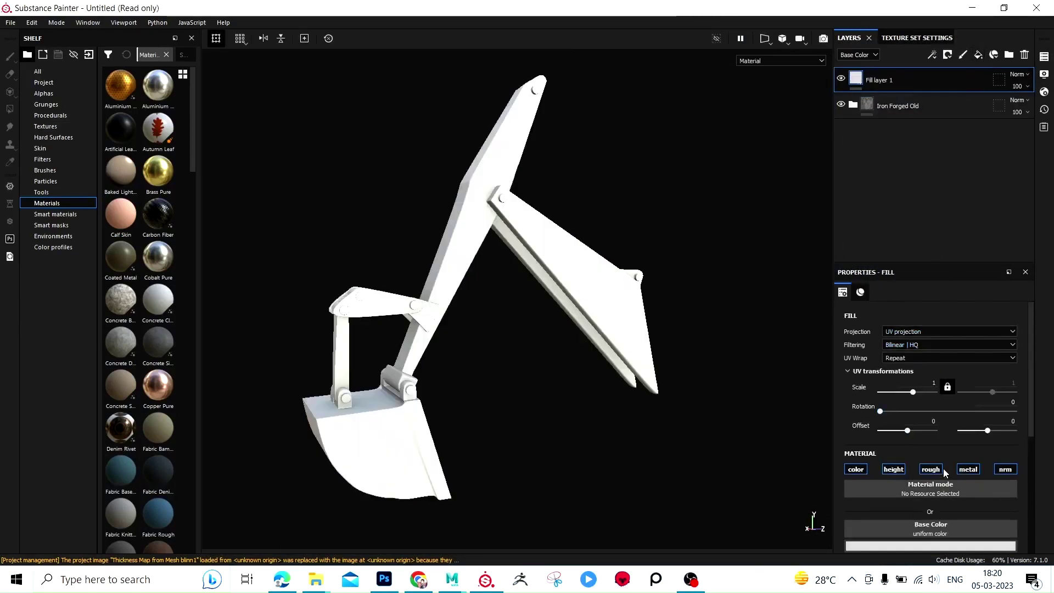
{"action": "scroll", "coordinate": [916, 429], "scroll_direction": "down", "scroll_amount": 2}
{"action": "scroll", "coordinate": [918, 484], "scroll_direction": "down", "scroll_amount": 2}
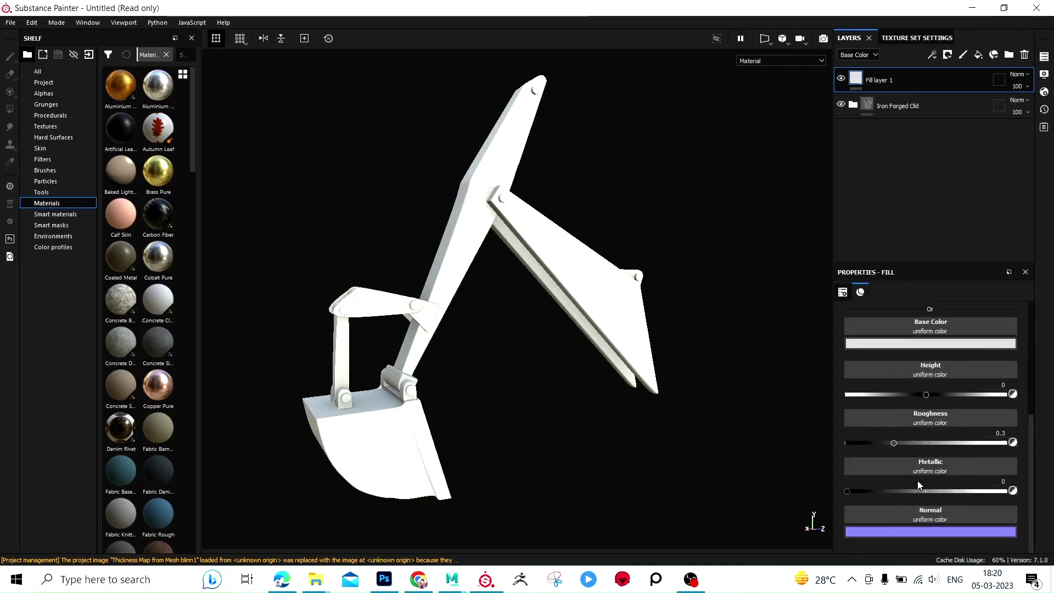
{"action": "left_click", "coordinate": [925, 345]}
Step: Give Fill layer 1 a black mask and a near-white base colour
{"action": "right_click", "coordinate": [858, 82]}
{"action": "left_click", "coordinate": [876, 87]}
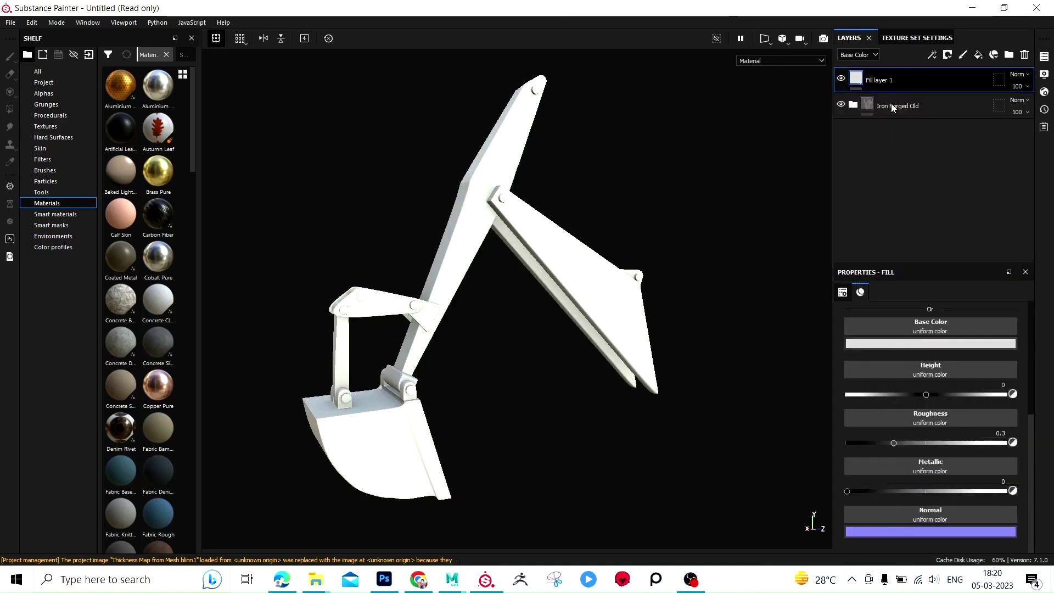
{"action": "left_click", "coordinate": [899, 344]}
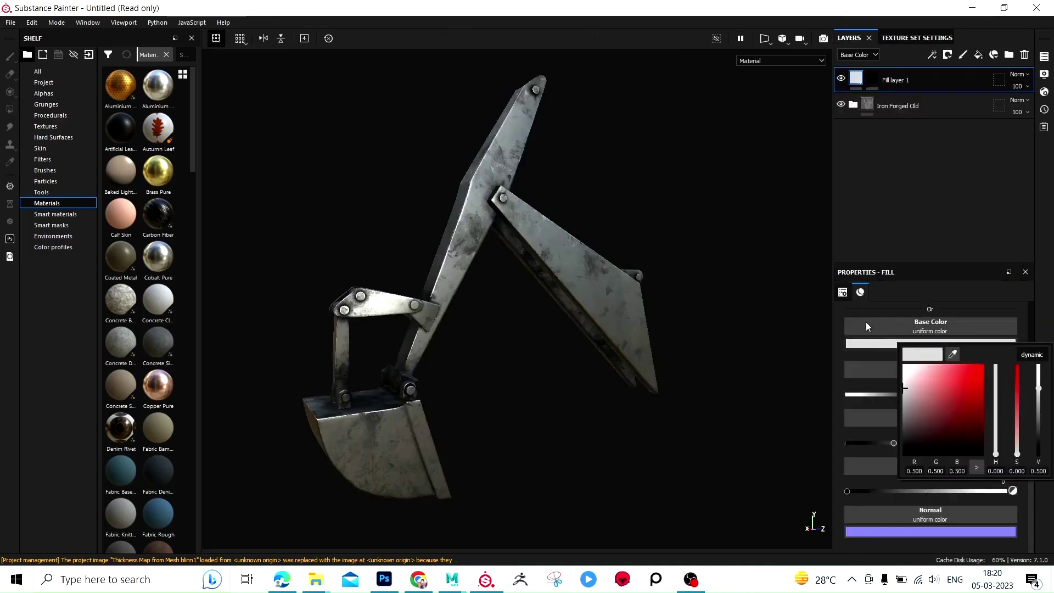
{"action": "left_click", "coordinate": [923, 396]}
{"action": "mouse_move", "coordinate": [660, 292]}
{"action": "left_mouse_down", "text": "alt"}
{"action": "mouse_move", "coordinate": [718, 286]}
{"action": "mouse_move", "coordinate": [499, 315]}
{"action": "mouse_move", "coordinate": [587, 315]}
{"action": "left_mouse_up", "text": "alt"}
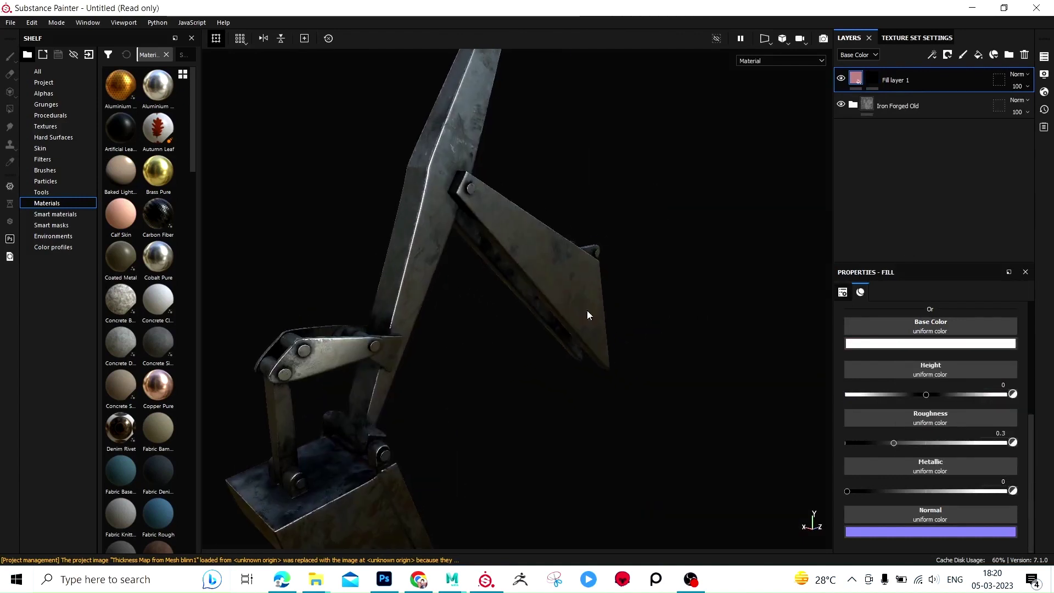
{"action": "right_click", "coordinate": [873, 79]}
Step: Drag the Surface Worn smart mask onto Fill layer 1 and inspect the worn patches on the arm
{"action": "key", "text": "Escape"}
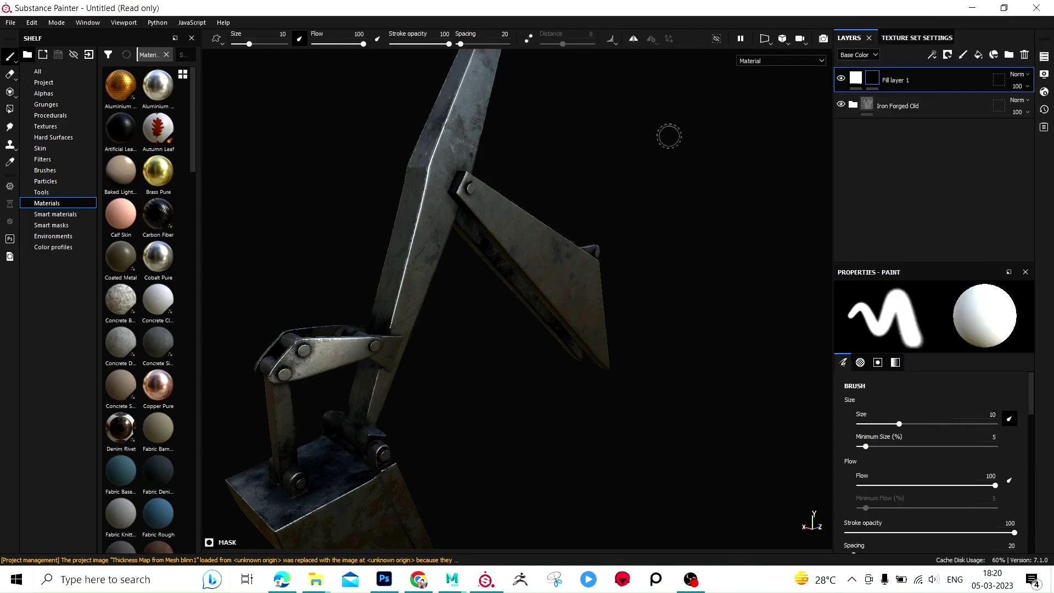
{"action": "left_click", "coordinate": [11, 141]}
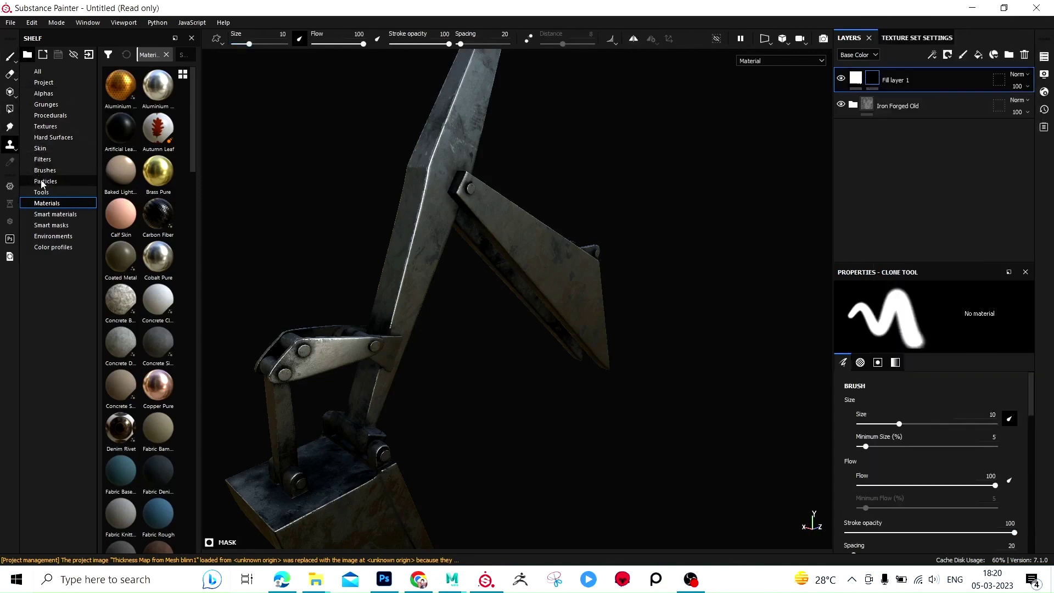
{"action": "left_click", "coordinate": [55, 225]}
{"action": "scroll", "coordinate": [131, 500], "scroll_direction": "down", "scroll_amount": 5}
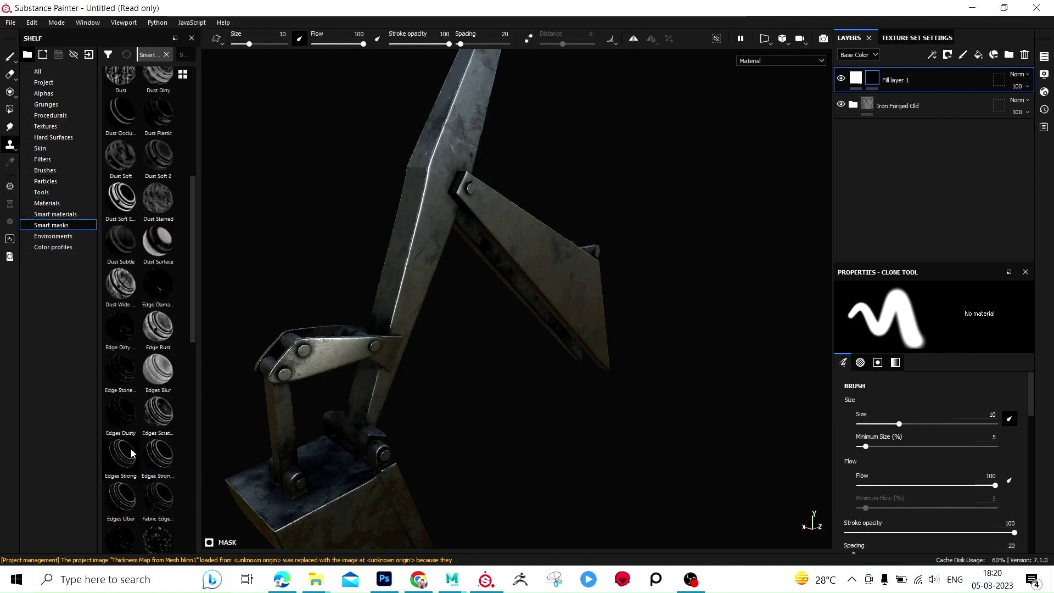
{"action": "scroll", "coordinate": [134, 467], "scroll_direction": "down", "scroll_amount": 5}
{"action": "left_click_drag", "start_coordinate": [127, 539], "coordinate": [873, 78]}
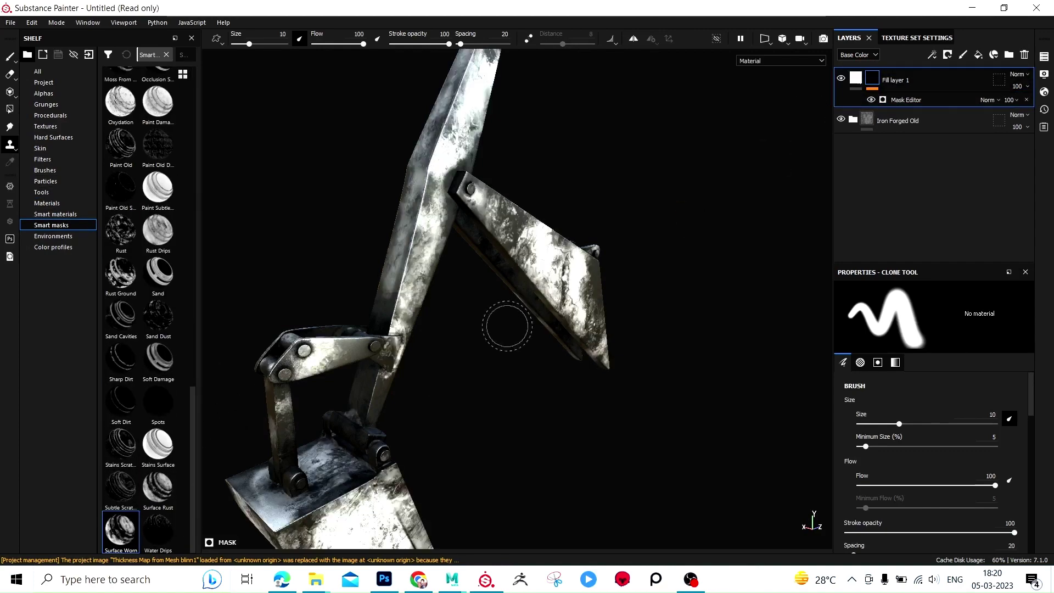
{"action": "mouse_move", "coordinate": [501, 322]}
{"action": "left_mouse_down", "text": "alt"}
{"action": "mouse_move", "coordinate": [446, 352]}
{"action": "mouse_move", "coordinate": [417, 234]}
{"action": "mouse_move", "coordinate": [570, 302]}
{"action": "left_mouse_up", "text": "alt"}
{"action": "right_click_drag", "start_coordinate": [569, 302], "coordinate": [602, 379], "text": "alt"}
{"action": "left_click_drag", "start_coordinate": [603, 379], "coordinate": [570, 314], "text": "alt"}
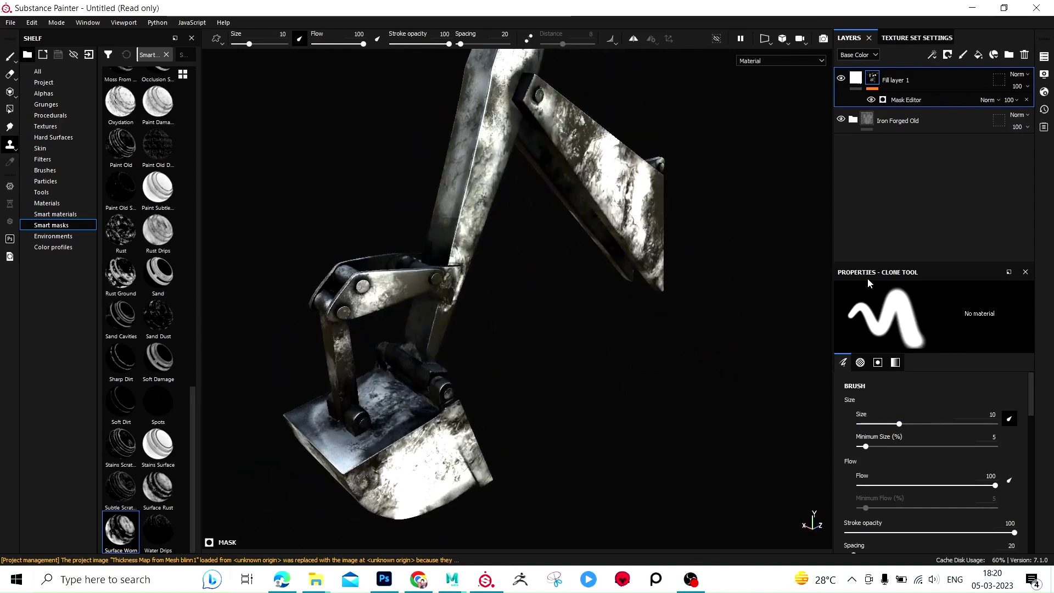
{"action": "mouse_move", "coordinate": [704, 160]}
{"action": "left_mouse_down", "text": "alt"}
{"action": "mouse_move", "coordinate": [666, 235]}
{"action": "mouse_move", "coordinate": [664, 217]}
{"action": "mouse_move", "coordinate": [682, 214]}
{"action": "mouse_move", "coordinate": [670, 214]}
{"action": "left_mouse_up", "text": "alt"}
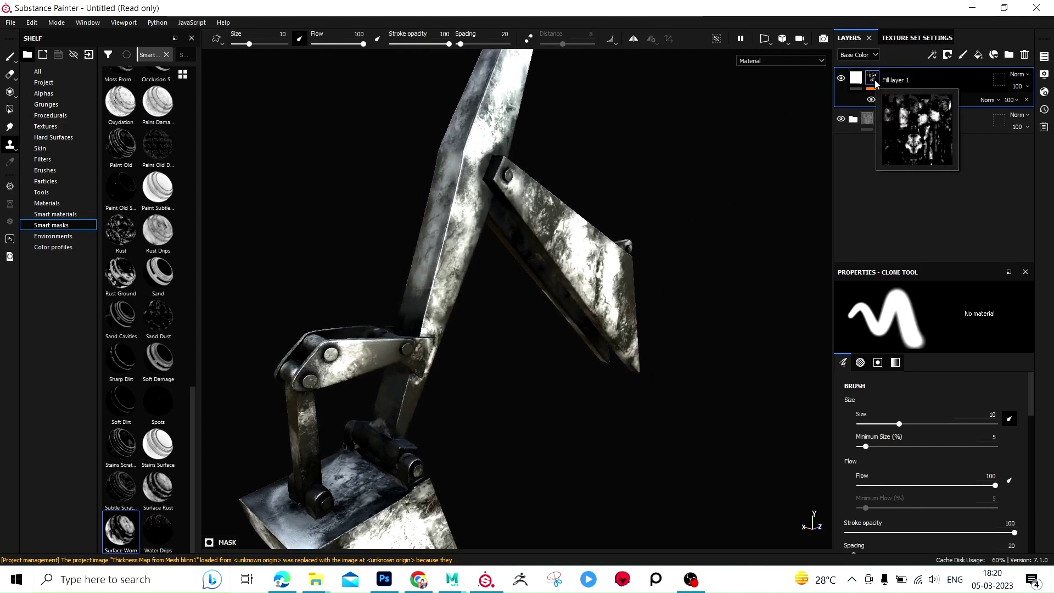
Step: Add an anchor point to Fill layer 1's mask
{"action": "left_click", "coordinate": [932, 55]}
{"action": "left_click", "coordinate": [962, 178]}
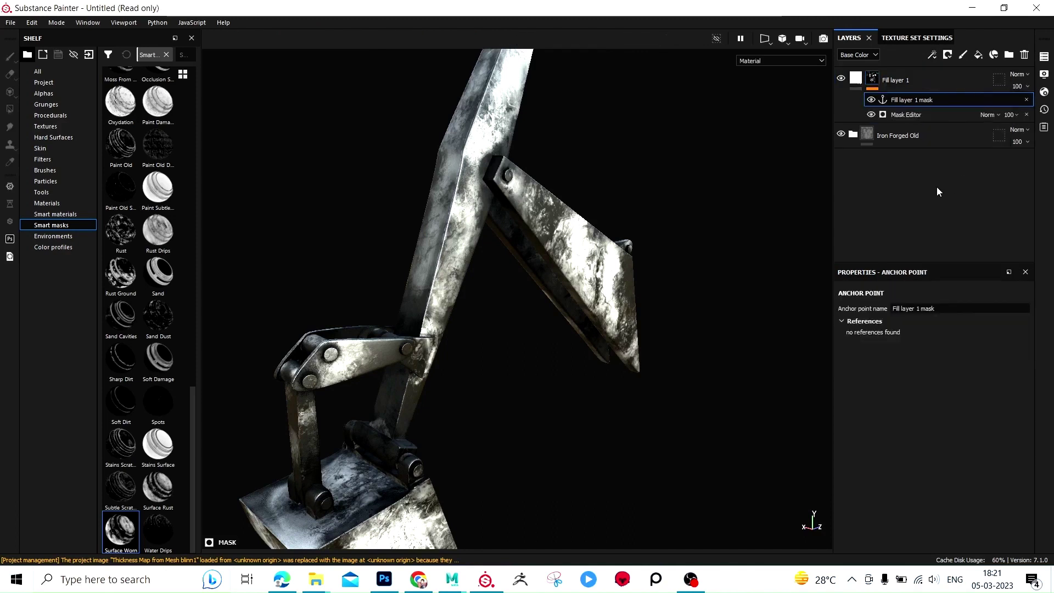
{"action": "left_click", "coordinate": [911, 79]}
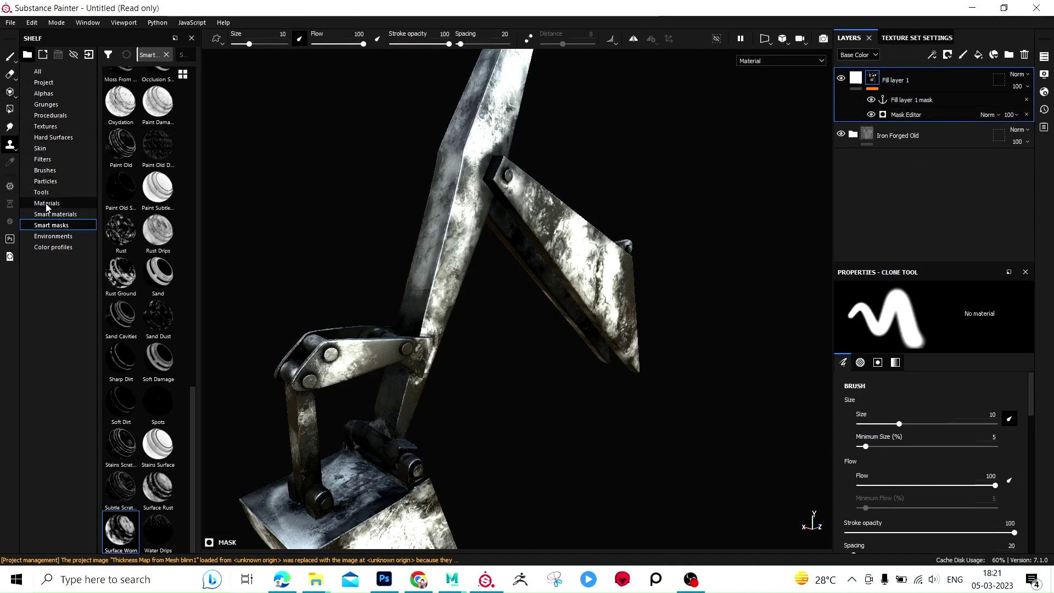
Step: Search the shelf materials for 'rust' and drag Rust Coarse into the layer stack
{"action": "left_click", "coordinate": [49, 205]}
{"action": "left_click", "coordinate": [184, 54]}
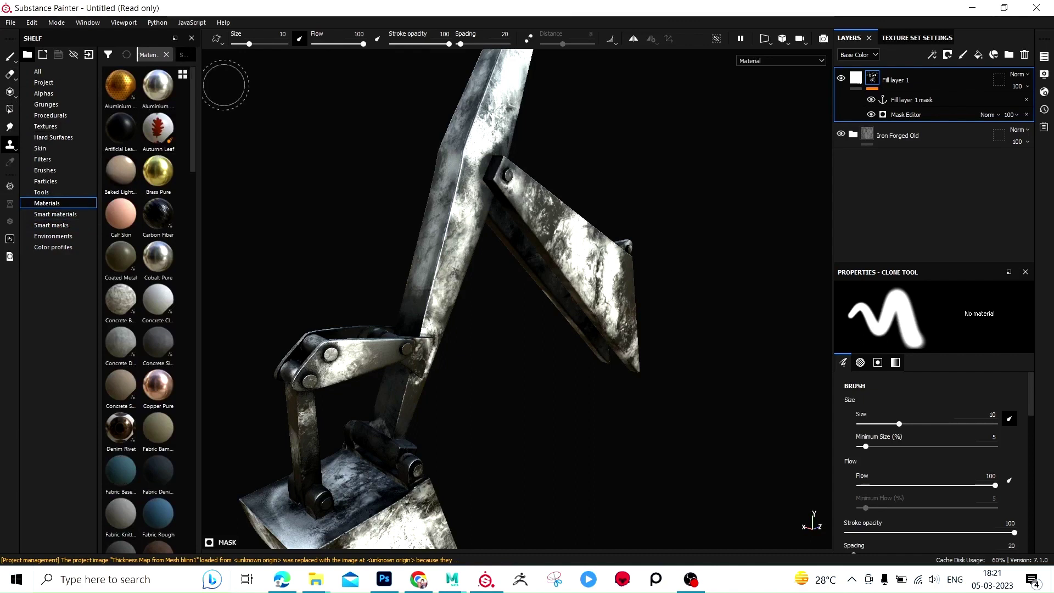
{"action": "type", "text": "rust"}
{"action": "left_click_drag", "start_coordinate": [116, 124], "coordinate": [919, 72]}
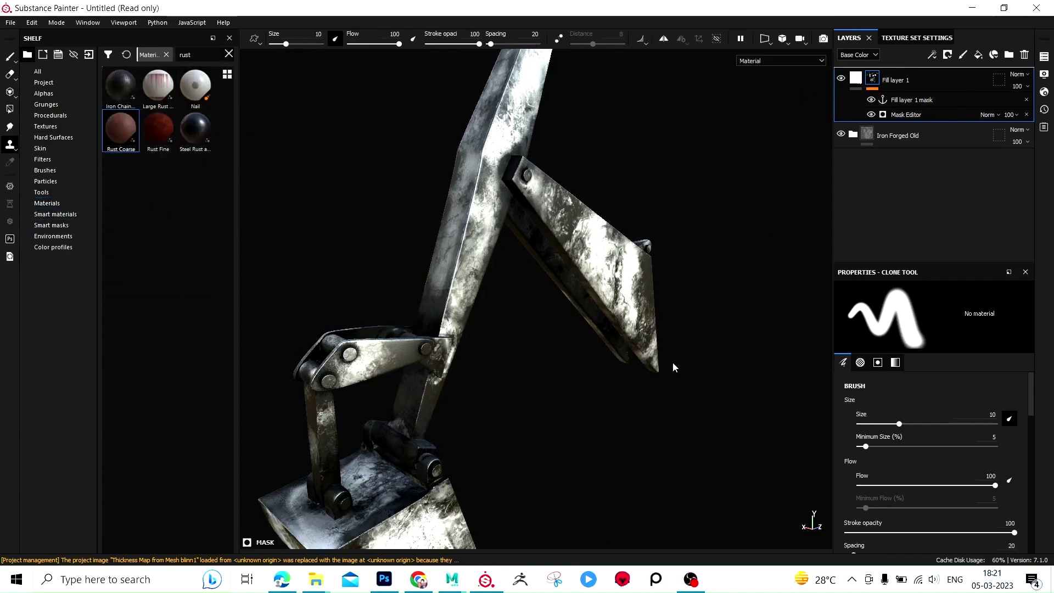
Step: Darken the Rust Coarse layer's rust colour and view the rusted bucket
{"action": "left_click", "coordinate": [971, 431]}
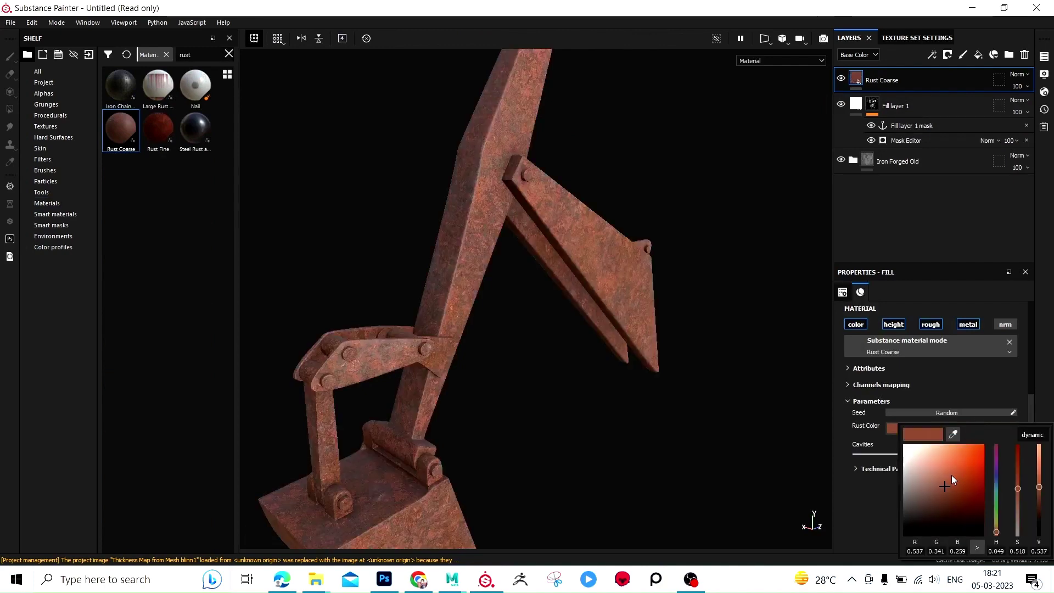
{"action": "mouse_move", "coordinate": [1039, 490]}
{"action": "left_mouse_down"}
{"action": "mouse_move", "coordinate": [1043, 510]}
{"action": "mouse_move", "coordinate": [1017, 486]}
{"action": "left_mouse_up"}
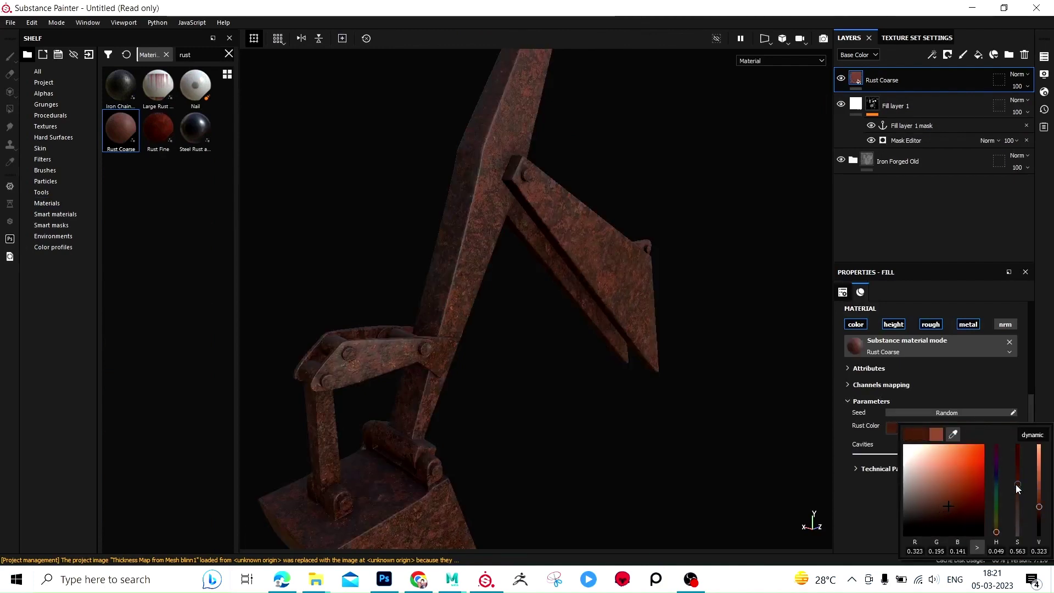
{"action": "left_click", "coordinate": [675, 330]}
{"action": "mouse_move", "coordinate": [675, 329]}
{"action": "left_mouse_down", "text": "alt"}
{"action": "mouse_move", "coordinate": [499, 218]}
{"action": "mouse_move", "coordinate": [440, 214]}
{"action": "mouse_move", "coordinate": [456, 240]}
{"action": "mouse_move", "coordinate": [535, 297]}
{"action": "mouse_move", "coordinate": [425, 295]}
{"action": "left_mouse_up", "text": "alt"}
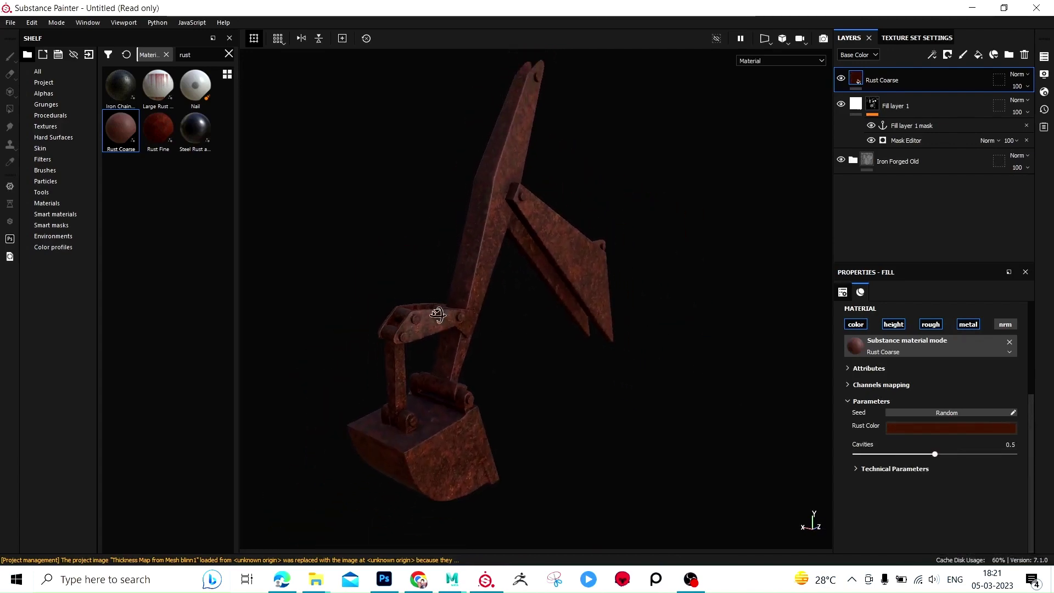
{"action": "mouse_move", "coordinate": [515, 334]}
{"action": "left_mouse_down", "text": "alt"}
{"action": "mouse_move", "coordinate": [506, 344]}
{"action": "mouse_move", "coordinate": [529, 254]}
{"action": "mouse_move", "coordinate": [654, 268]}
{"action": "left_mouse_up", "text": "alt"}
{"action": "scroll", "coordinate": [628, 324], "scroll_direction": "up", "scroll_amount": 3}
{"action": "scroll", "coordinate": [572, 242], "scroll_direction": "up", "scroll_amount": 3}
{"action": "scroll", "coordinate": [617, 311], "scroll_direction": "up", "scroll_amount": 2}
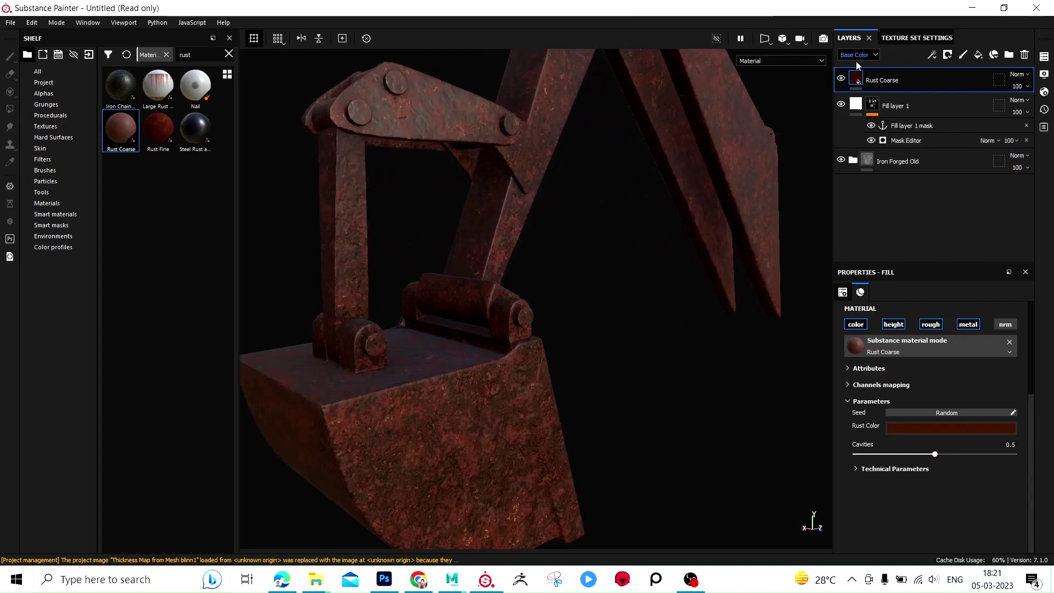
Step: Add a black mask to the Rust Coarse layer, removing an unwanted anchor point
{"action": "right_click", "coordinate": [857, 81]}
{"action": "left_click", "coordinate": [879, 87]}
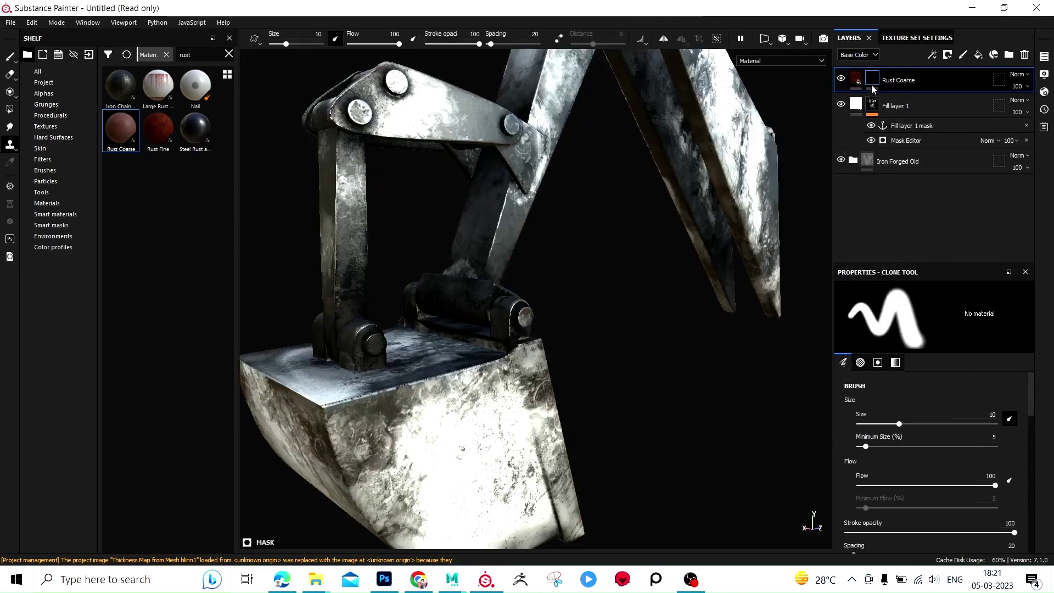
{"action": "left_click", "coordinate": [934, 55]}
{"action": "left_click", "coordinate": [972, 178]}
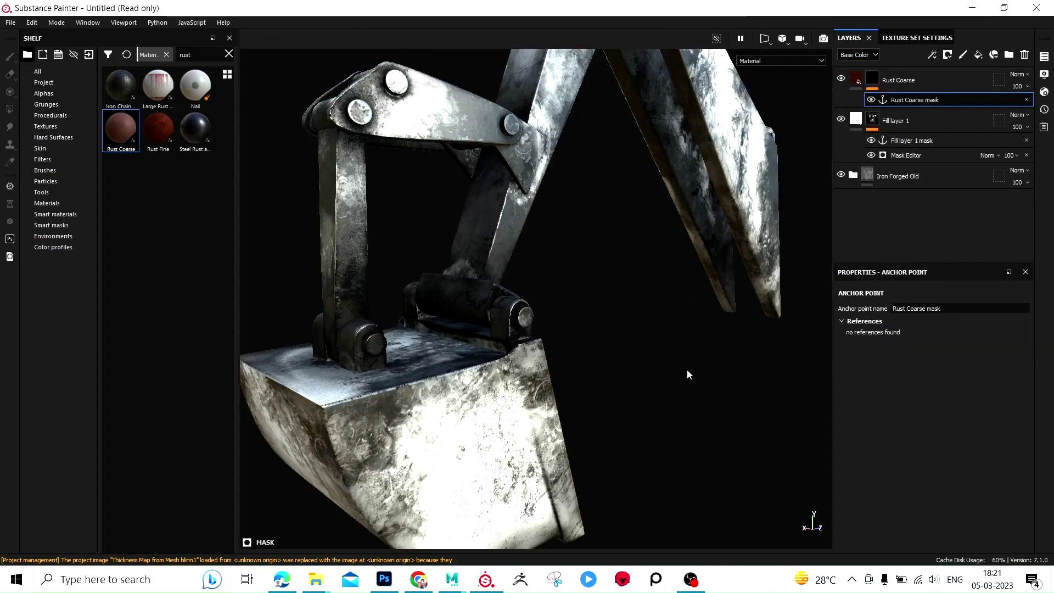
{"action": "left_click_drag", "start_coordinate": [687, 369], "coordinate": [528, 304], "text": "alt"}
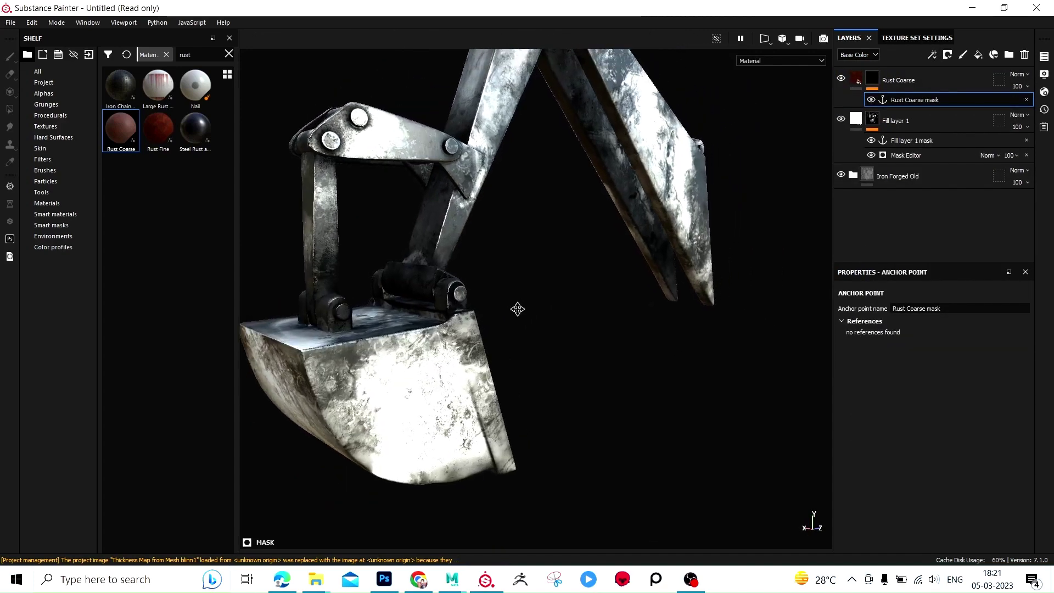
{"action": "key", "text": "Delete"}
Step: Drive the Rust Coarse mask with a fill from the Fill layer 1 mask anchor, levels inverted
{"action": "right_click", "coordinate": [873, 82]}
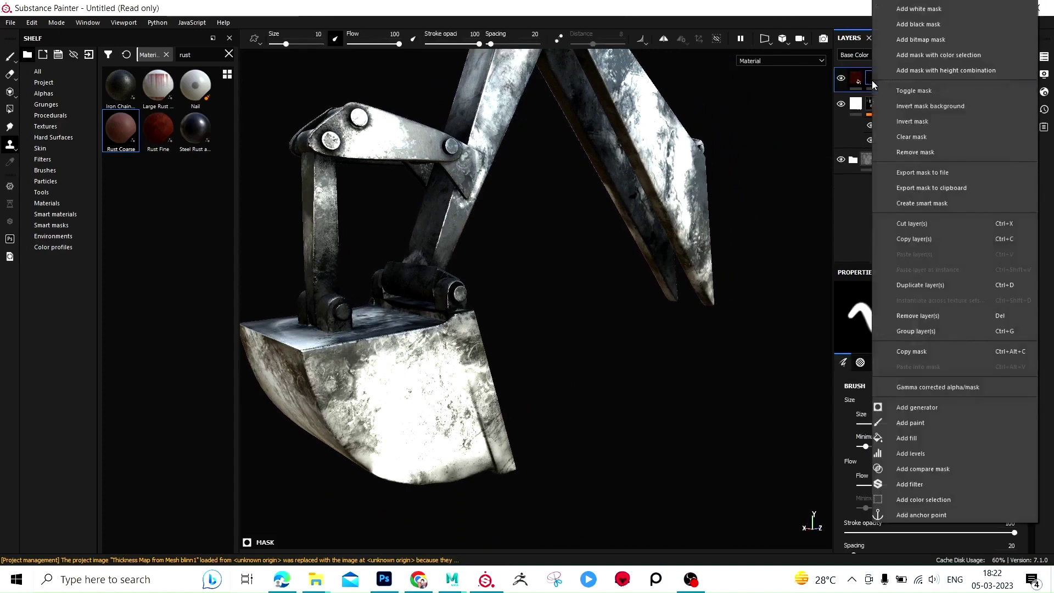
{"action": "left_click", "coordinate": [914, 439]}
{"action": "left_click", "coordinate": [903, 326]}
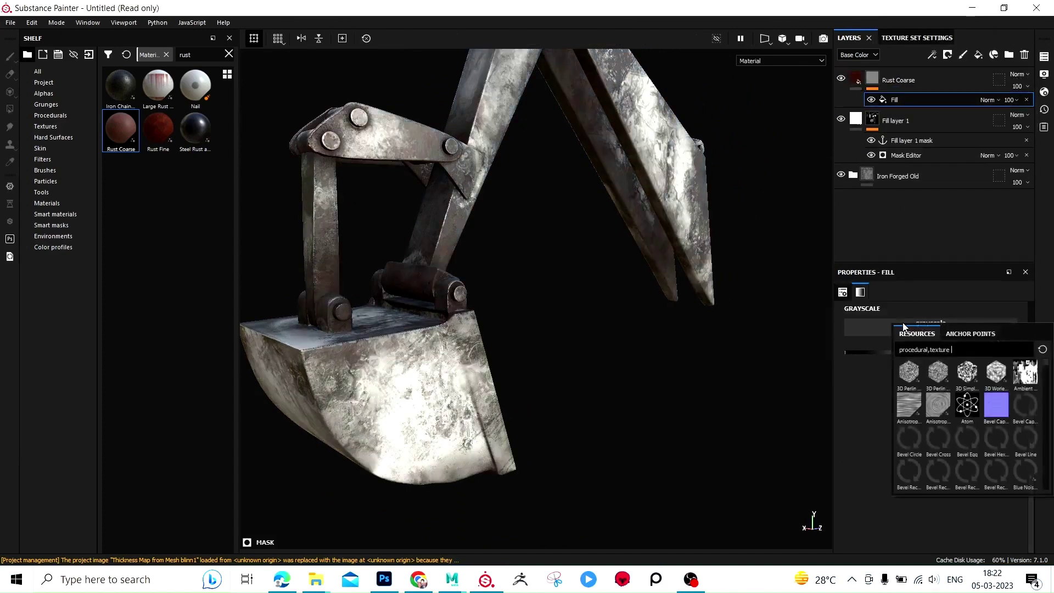
{"action": "left_click", "coordinate": [968, 336]}
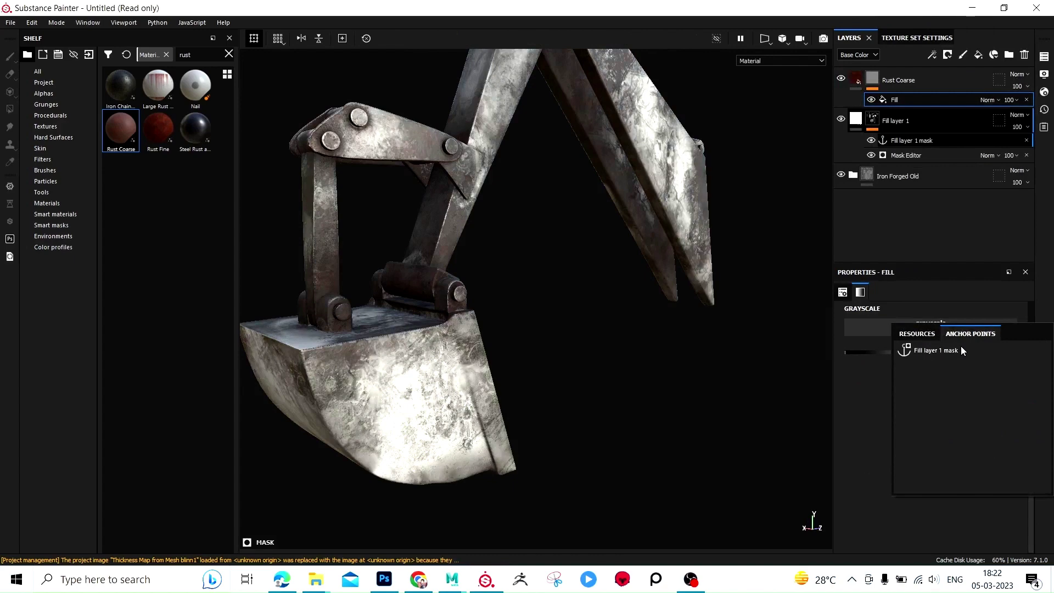
{"action": "left_click", "coordinate": [961, 351]}
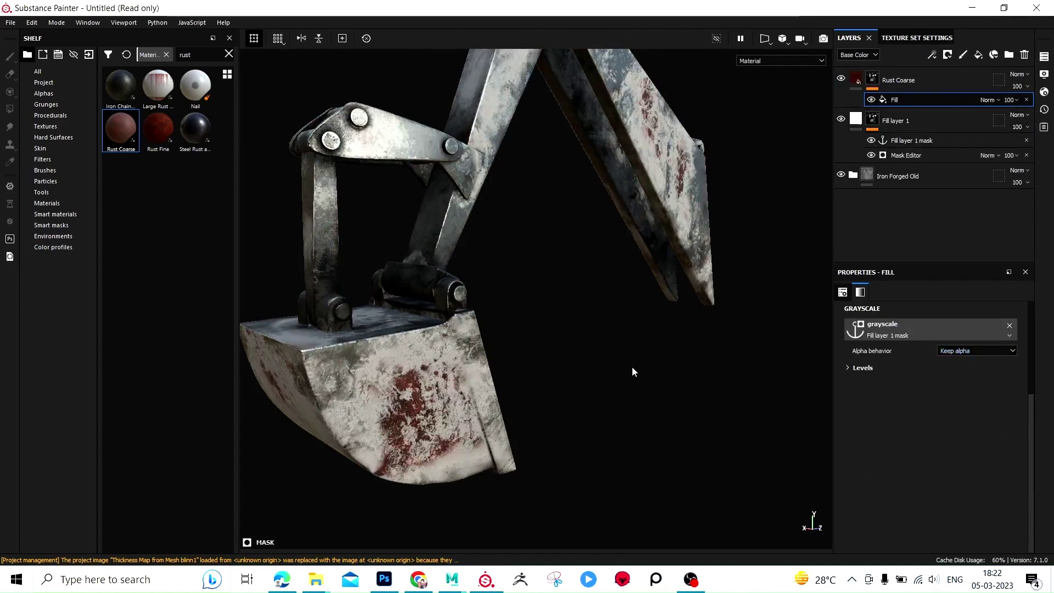
{"action": "left_click_drag", "start_coordinate": [647, 295], "coordinate": [591, 358], "text": "alt"}
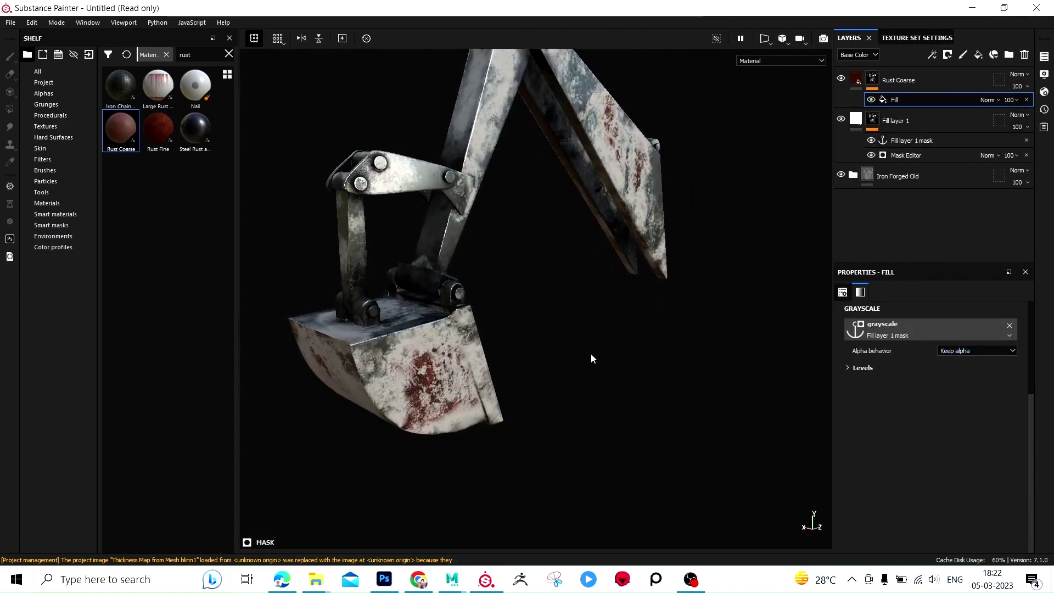
{"action": "left_click", "coordinate": [854, 370]}
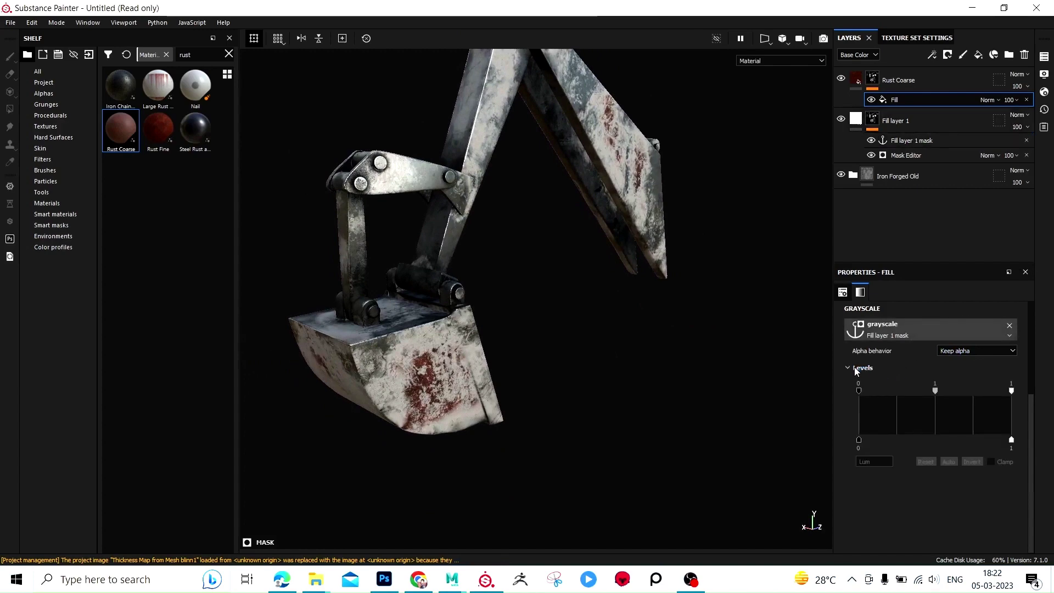
{"action": "left_click", "coordinate": [972, 462]}
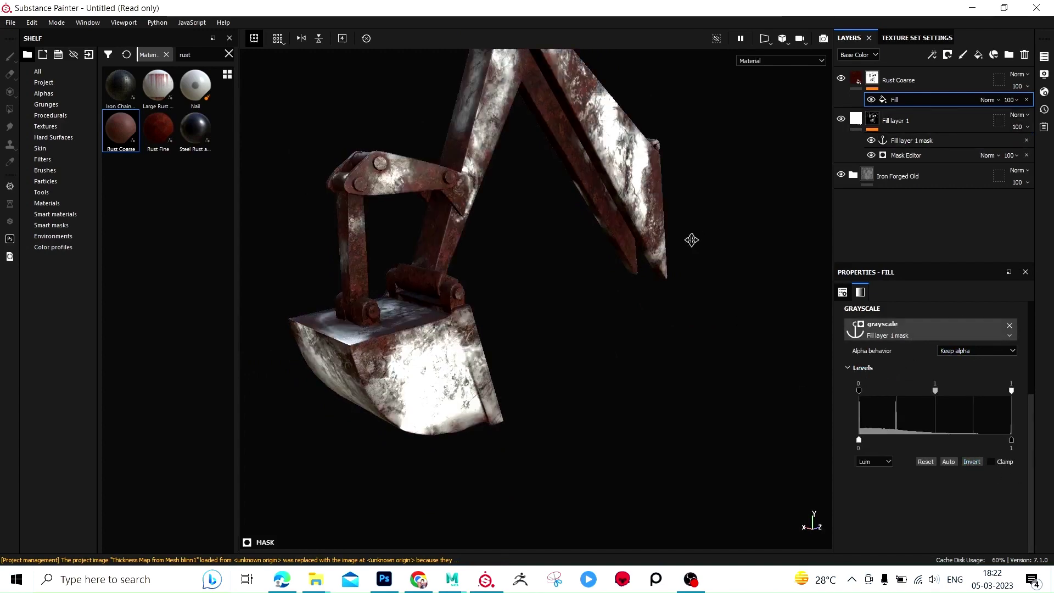
{"action": "mouse_move", "coordinate": [690, 240]}
{"action": "left_mouse_down", "text": "alt"}
{"action": "mouse_move", "coordinate": [619, 328]}
{"action": "mouse_move", "coordinate": [636, 297]}
{"action": "left_mouse_up", "text": "alt"}
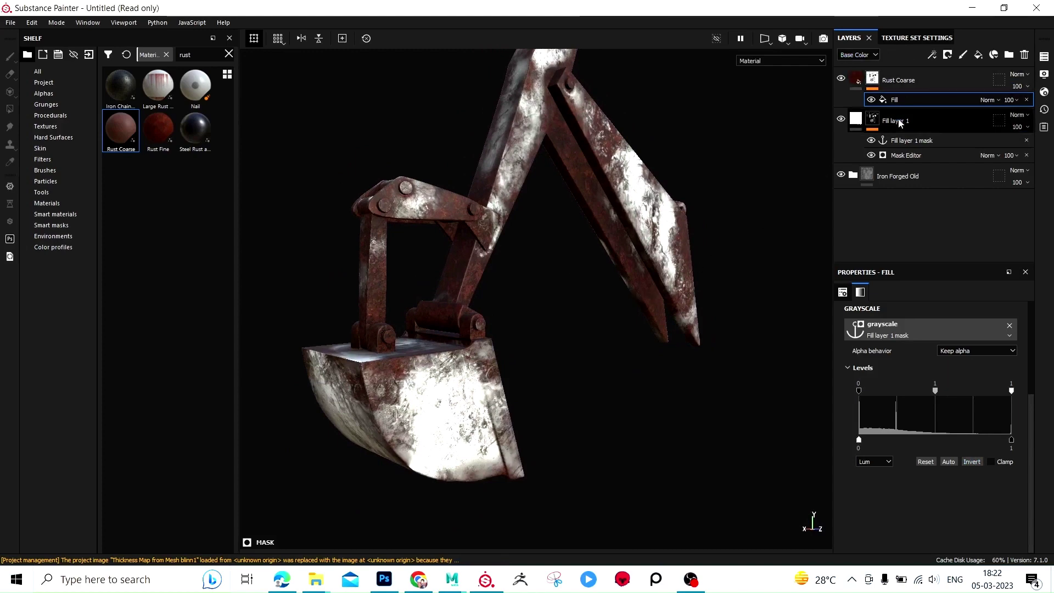
Step: Add a new Fill layer 2 at the top of the stack
{"action": "left_click", "coordinate": [915, 80]}
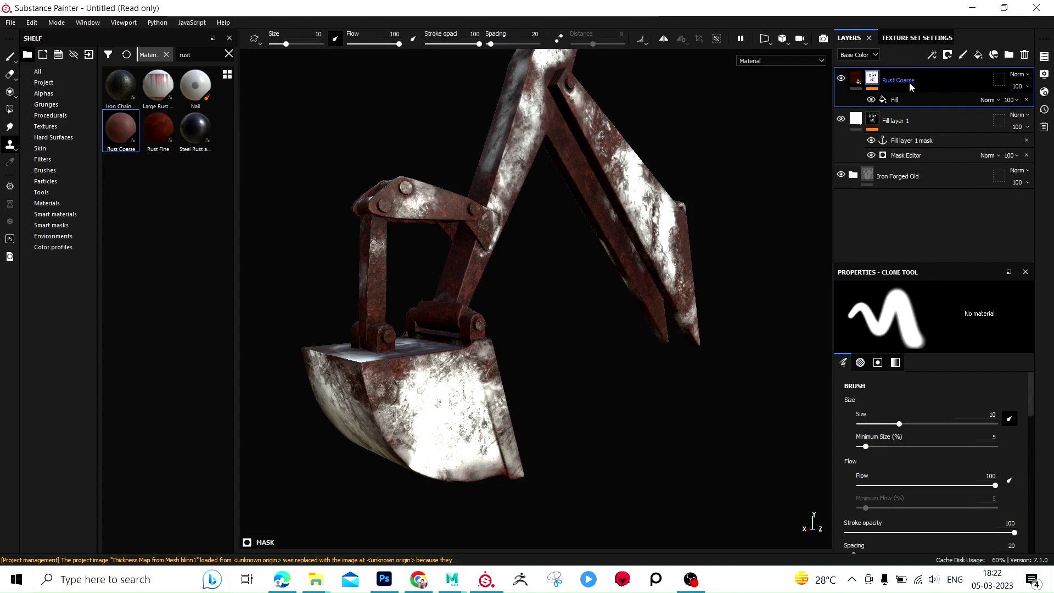
{"action": "scroll", "coordinate": [554, 331], "scroll_direction": "up", "scroll_amount": 3}
{"action": "scroll", "coordinate": [555, 331], "scroll_direction": "up", "scroll_amount": 2}
{"action": "scroll", "coordinate": [577, 313], "scroll_direction": "up", "scroll_amount": 2}
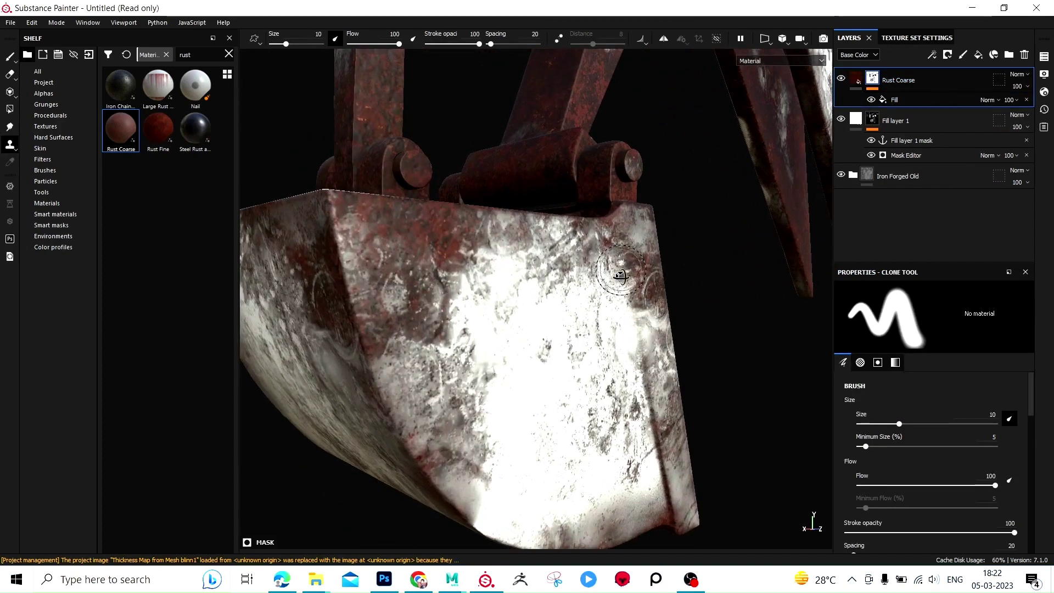
{"action": "scroll", "coordinate": [604, 285], "scroll_direction": "up", "scroll_amount": 2}
{"action": "scroll", "coordinate": [629, 265], "scroll_direction": "up", "scroll_amount": 1}
{"action": "scroll", "coordinate": [629, 265], "scroll_direction": "up", "scroll_amount": 1}
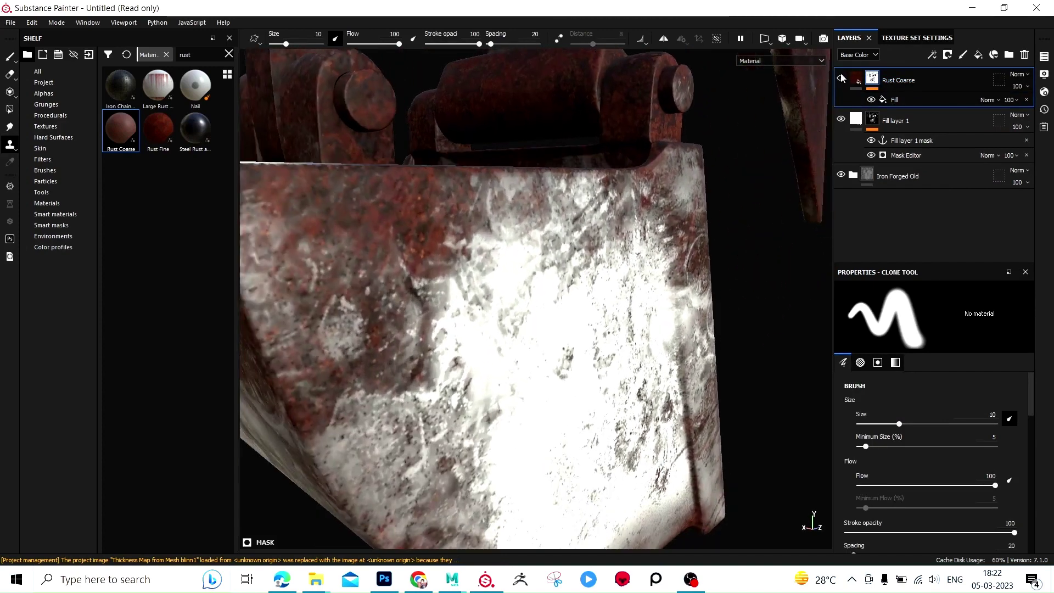
{"action": "left_click", "coordinate": [979, 54]}
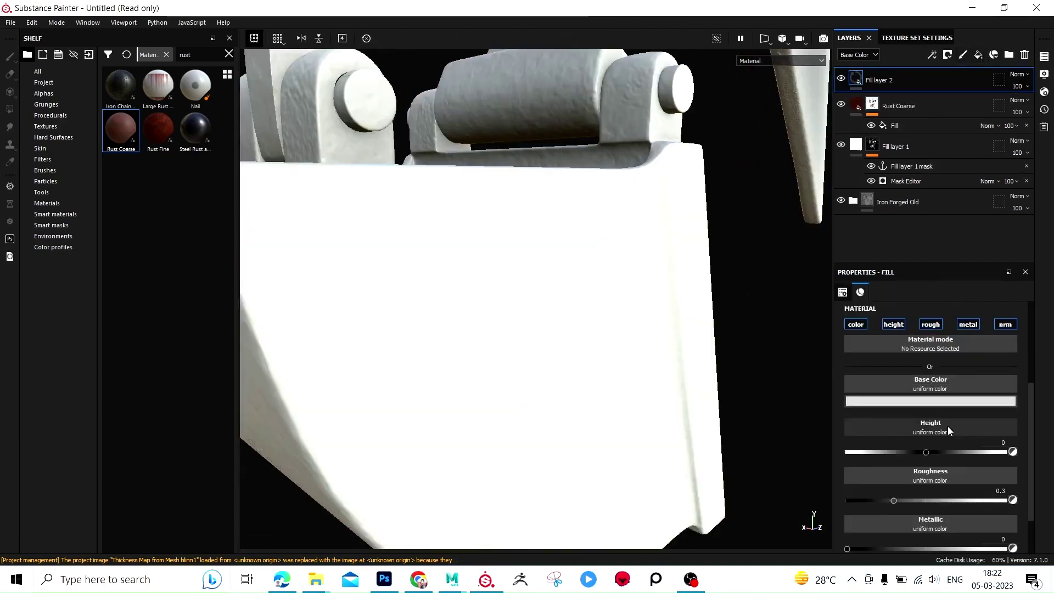
Step: Disable height and normal on Fill layer 2 and shift its base colour to orange-brown
{"action": "left_click", "coordinate": [902, 326]}
{"action": "left_click", "coordinate": [1006, 325]}
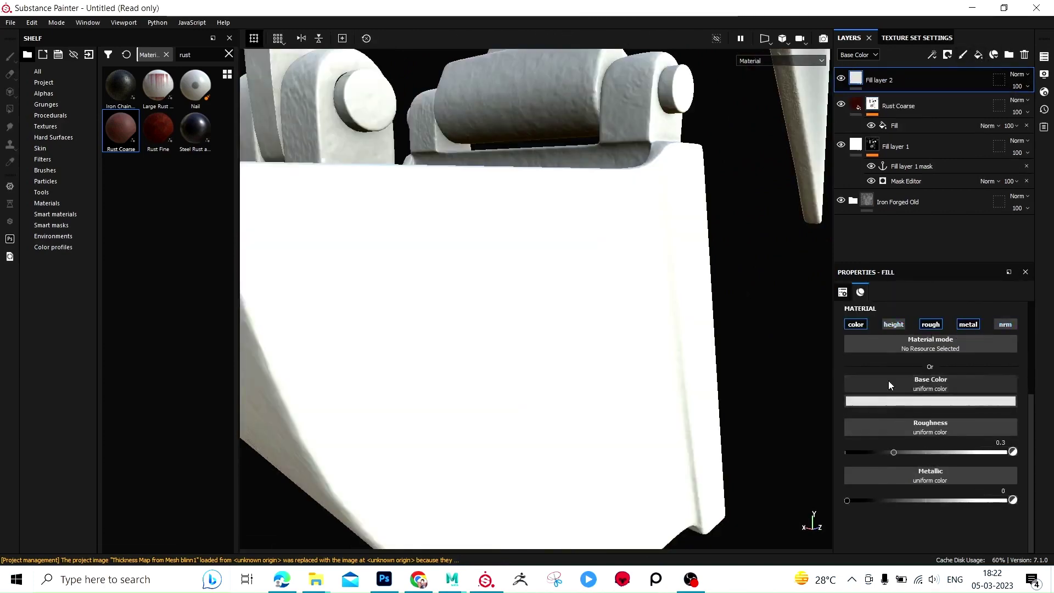
{"action": "left_click", "coordinate": [927, 401]}
{"action": "left_click_drag", "start_coordinate": [995, 495], "coordinate": [1007, 506]}
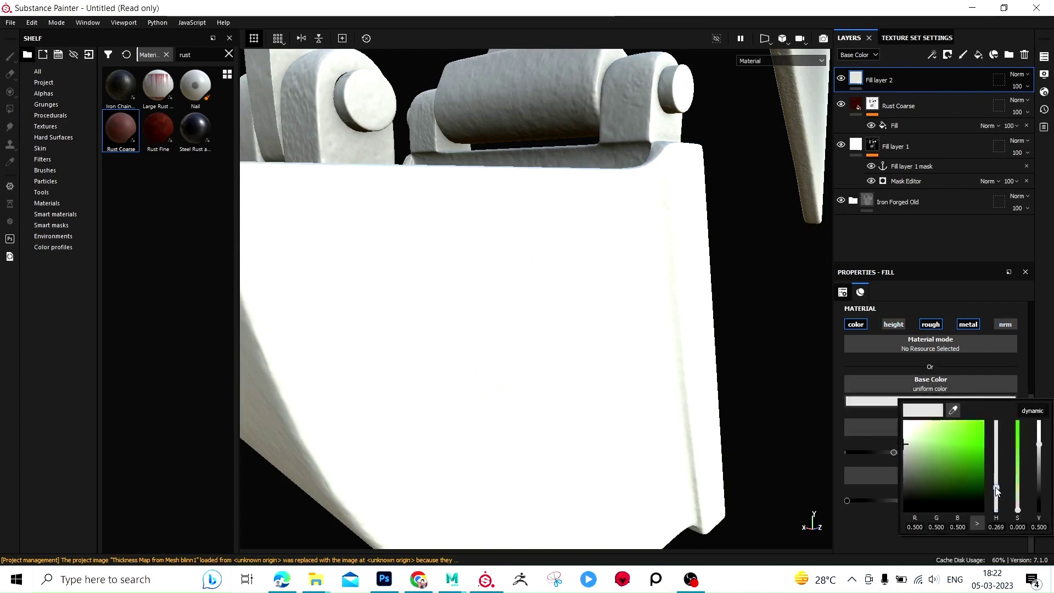
{"action": "left_click_drag", "start_coordinate": [981, 445], "coordinate": [985, 421]}
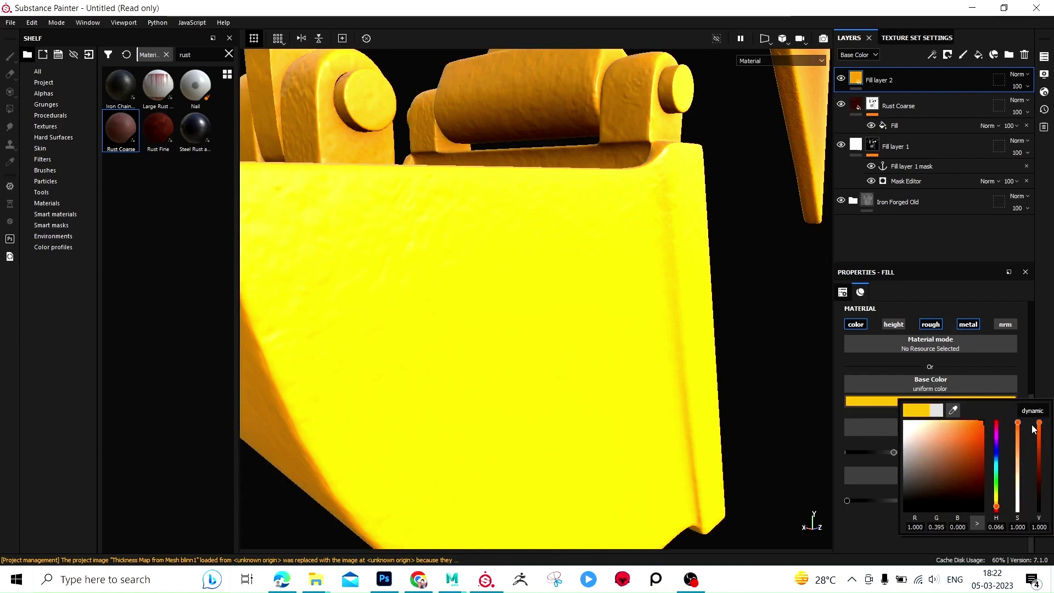
{"action": "left_click_drag", "start_coordinate": [1039, 425], "coordinate": [1049, 475]}
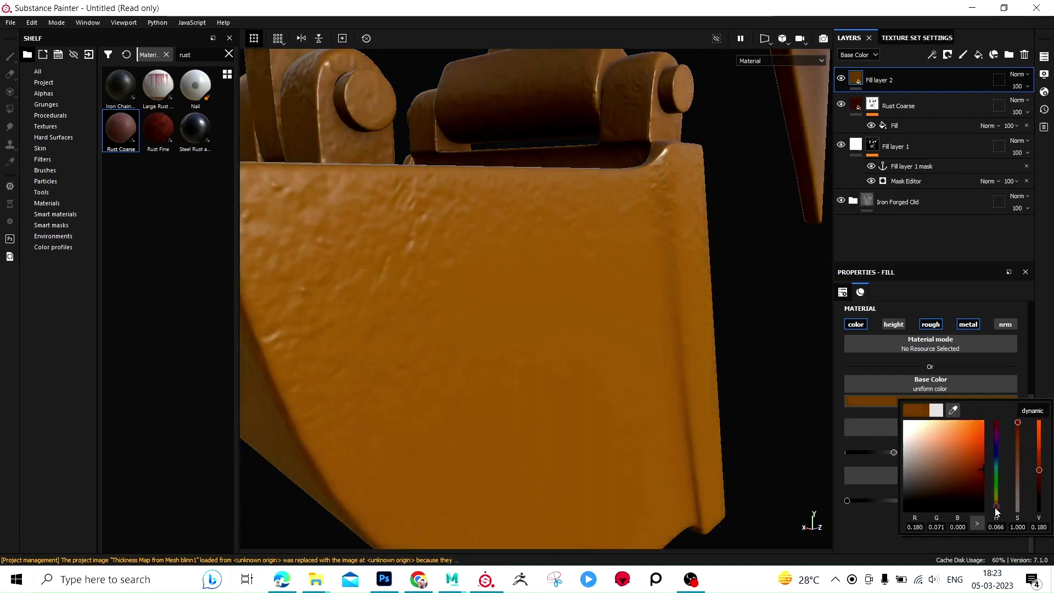
{"action": "left_click_drag", "start_coordinate": [997, 510], "coordinate": [1002, 512]}
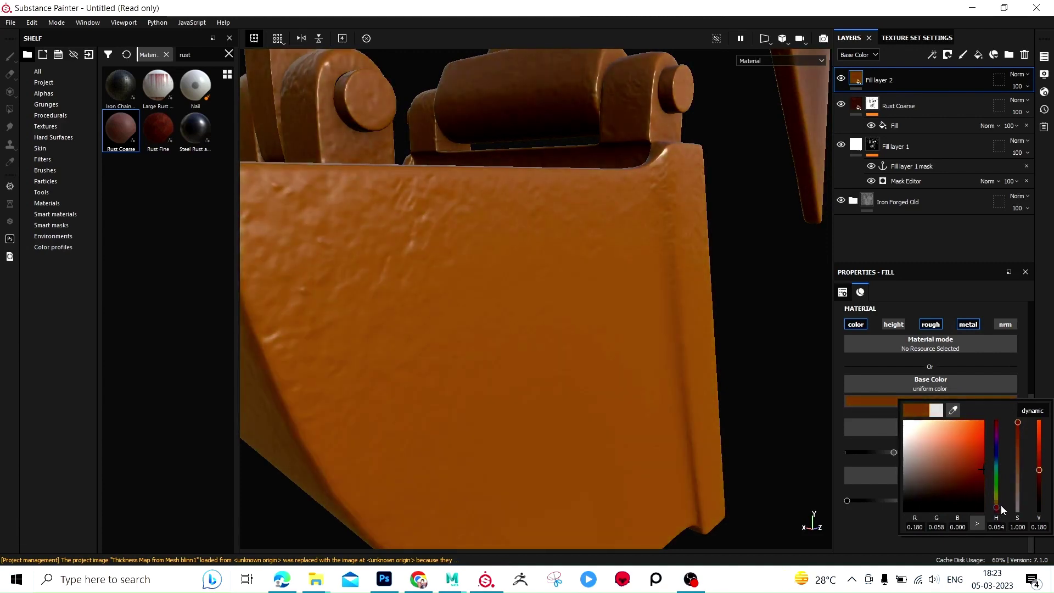
Step: Fine-tune Fill layer 2's orange-brown base colour's hue and brightness
{"action": "left_click_drag", "start_coordinate": [1040, 476], "coordinate": [1043, 482]}
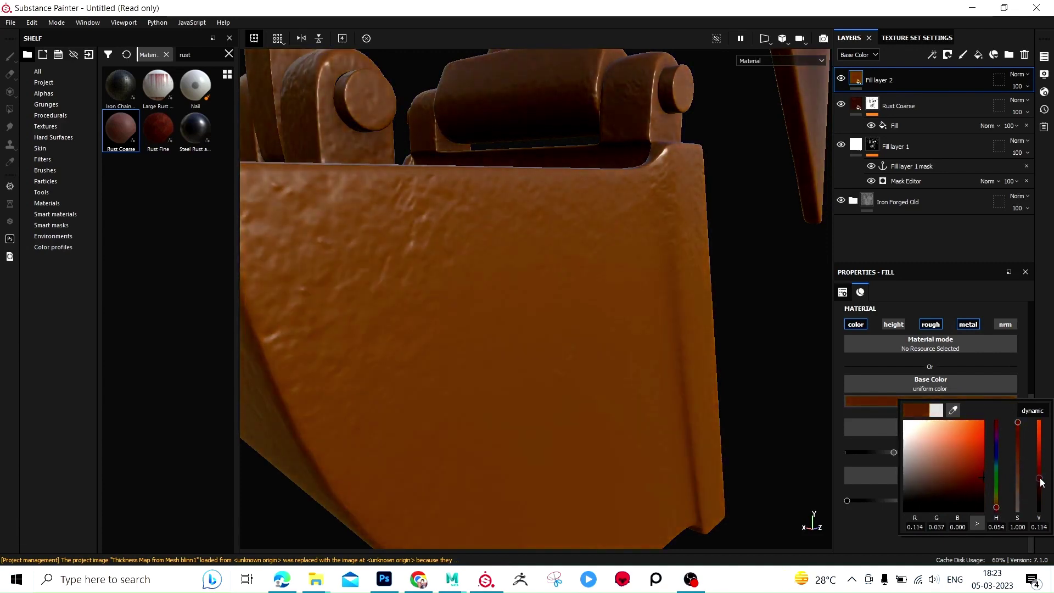
{"action": "left_click", "coordinate": [1040, 474]}
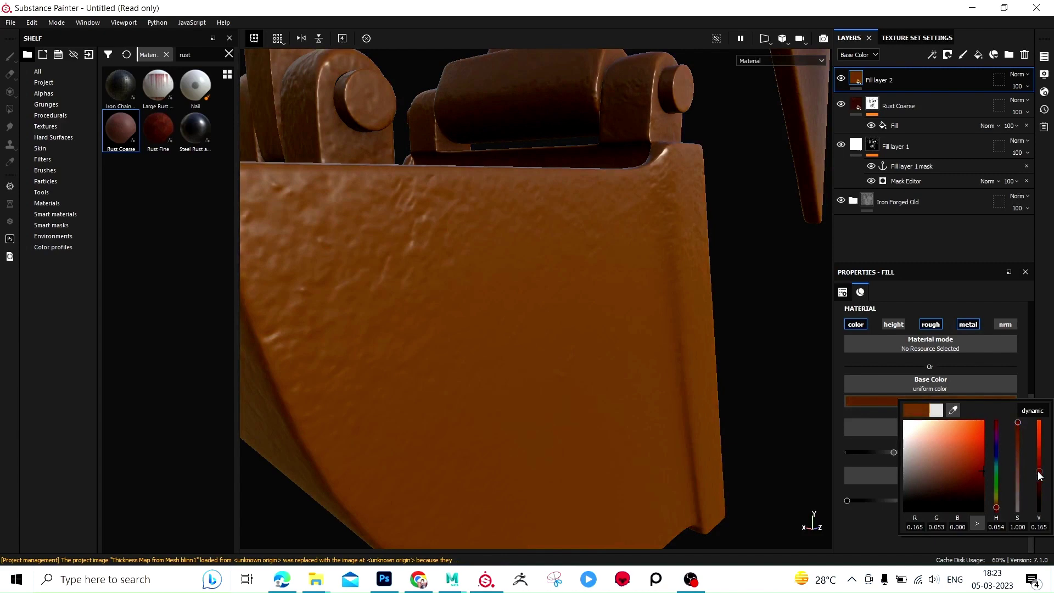
{"action": "left_click_drag", "start_coordinate": [1040, 475], "coordinate": [1043, 478]}
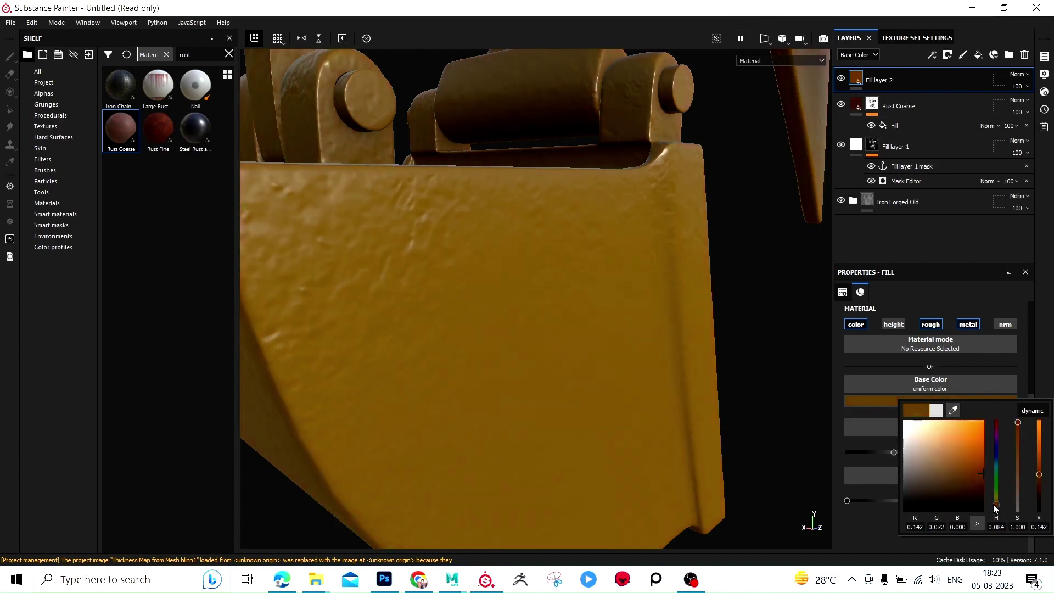
{"action": "mouse_move", "coordinate": [996, 508]}
{"action": "left_mouse_down"}
{"action": "mouse_move", "coordinate": [998, 487]}
{"action": "mouse_move", "coordinate": [1010, 506]}
{"action": "left_mouse_up"}
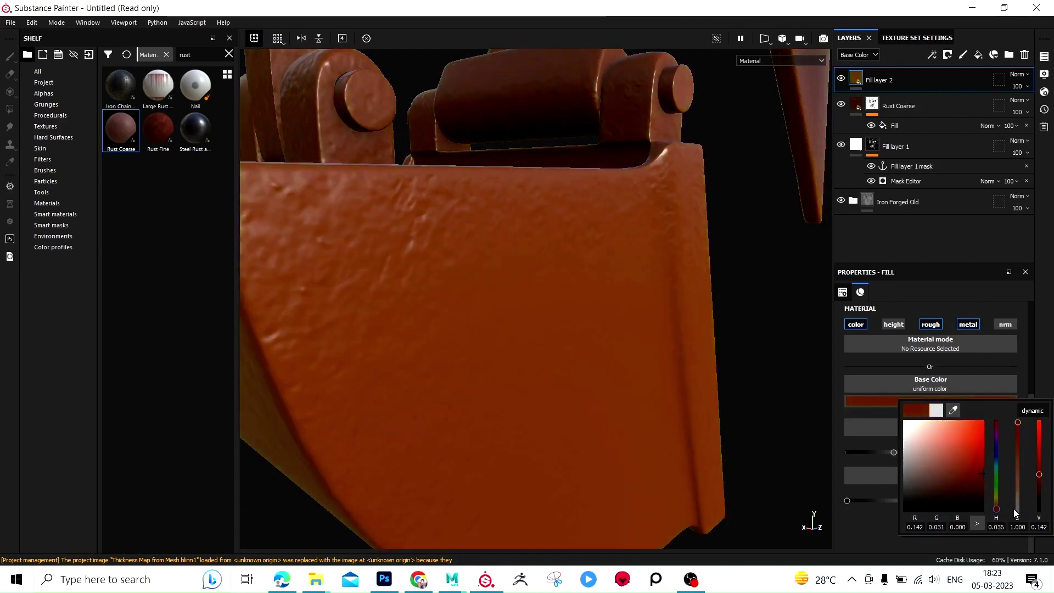
{"action": "left_click_drag", "start_coordinate": [1039, 475], "coordinate": [1045, 478]}
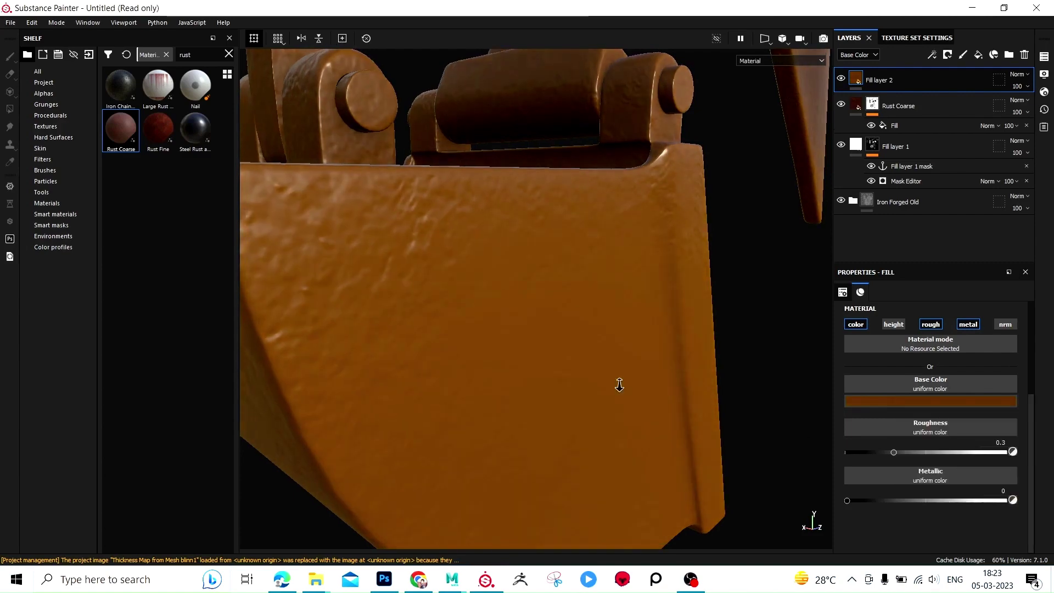
{"action": "scroll", "coordinate": [578, 358], "scroll_direction": "down", "scroll_amount": 3}
{"action": "left_click_drag", "start_coordinate": [564, 357], "coordinate": [433, 387], "text": "alt"}
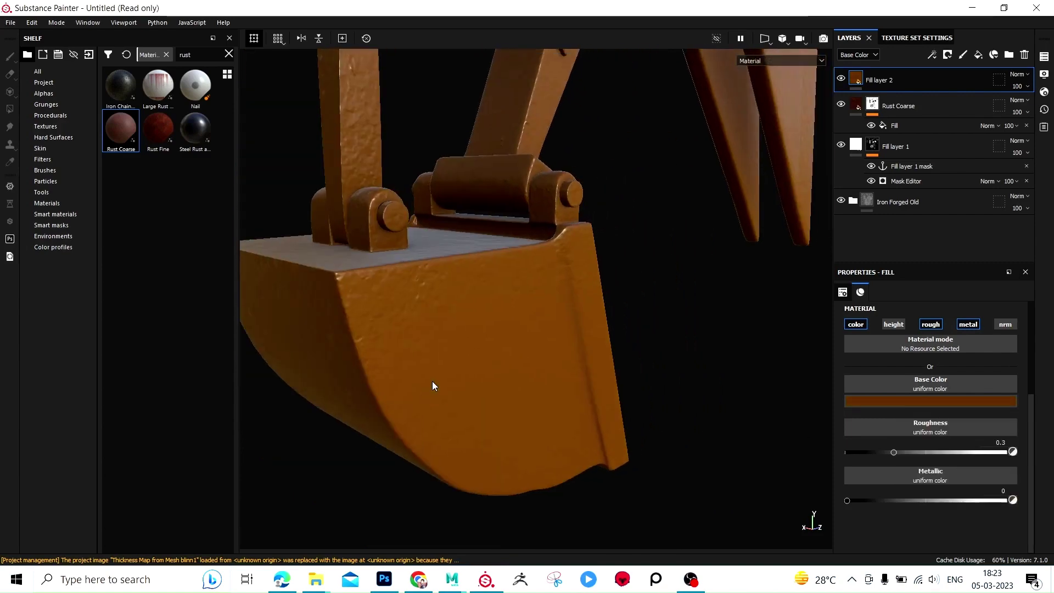
{"action": "right_click", "coordinate": [860, 82]}
Step: Give Fill layer 2 a black mask filled from the Fill layer 1 mask anchor
{"action": "left_click", "coordinate": [900, 102]}
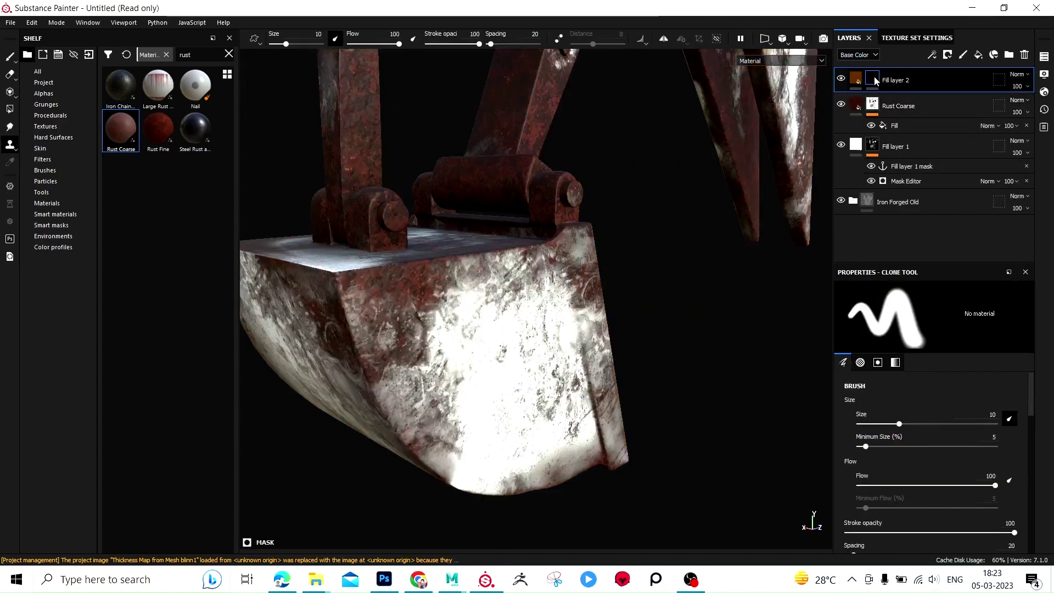
{"action": "right_click", "coordinate": [875, 82]}
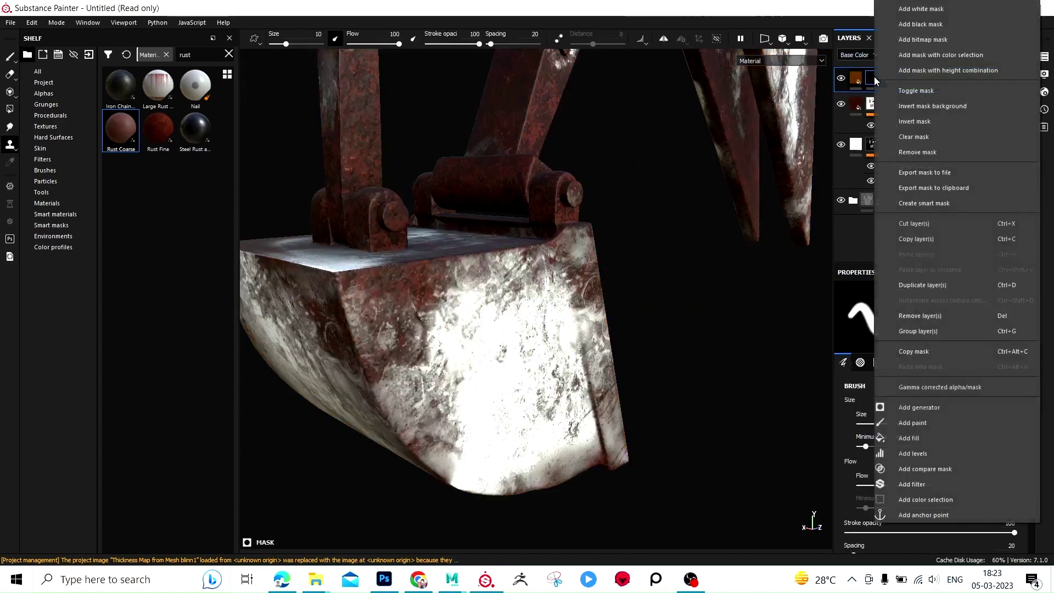
{"action": "left_click", "coordinate": [924, 439]}
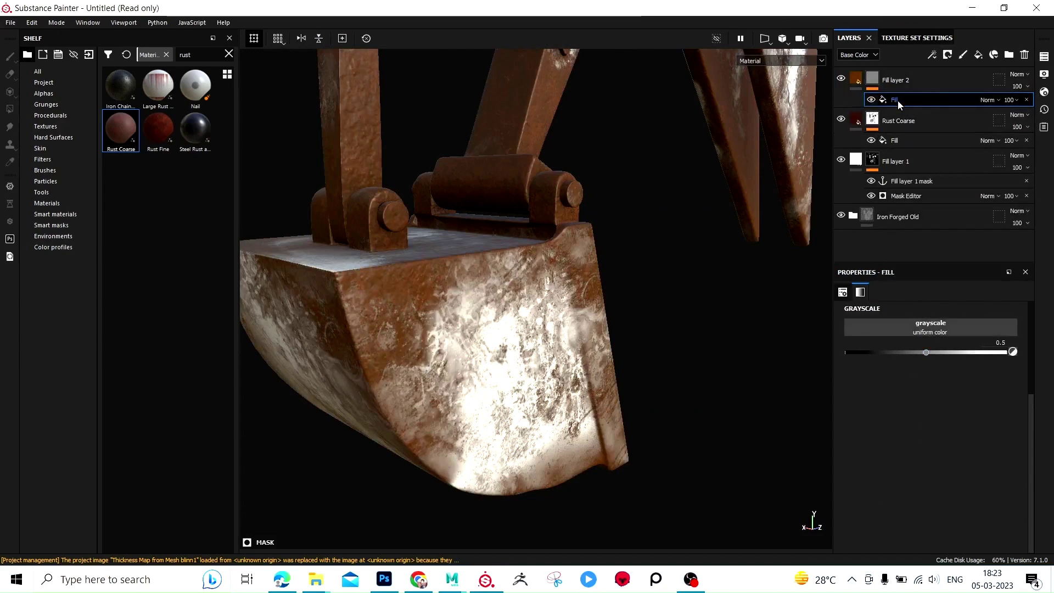
{"action": "left_click", "coordinate": [928, 329]}
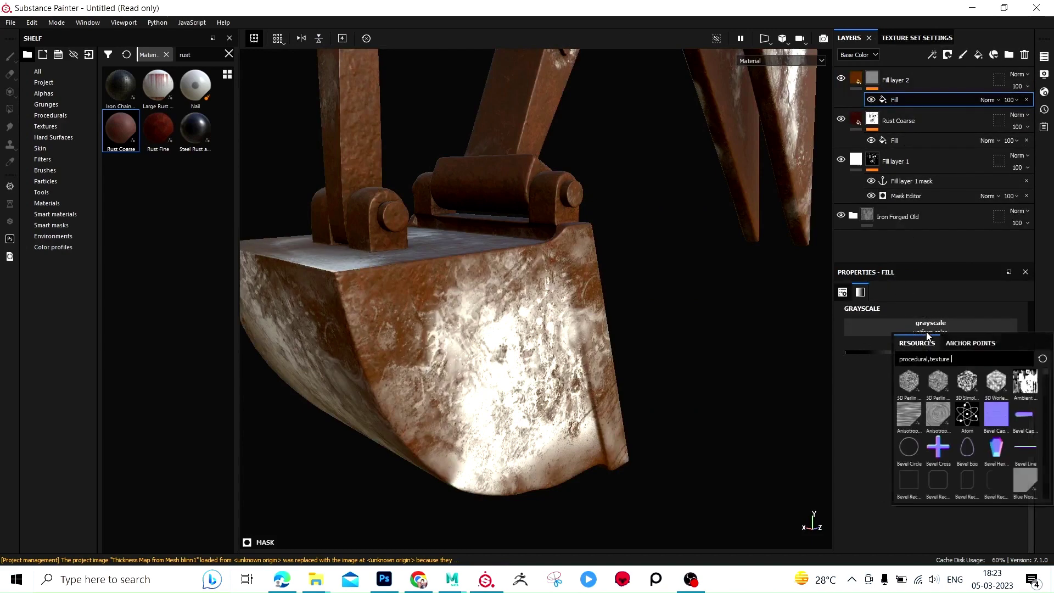
{"action": "left_click", "coordinate": [971, 343]}
{"action": "left_click", "coordinate": [943, 362]}
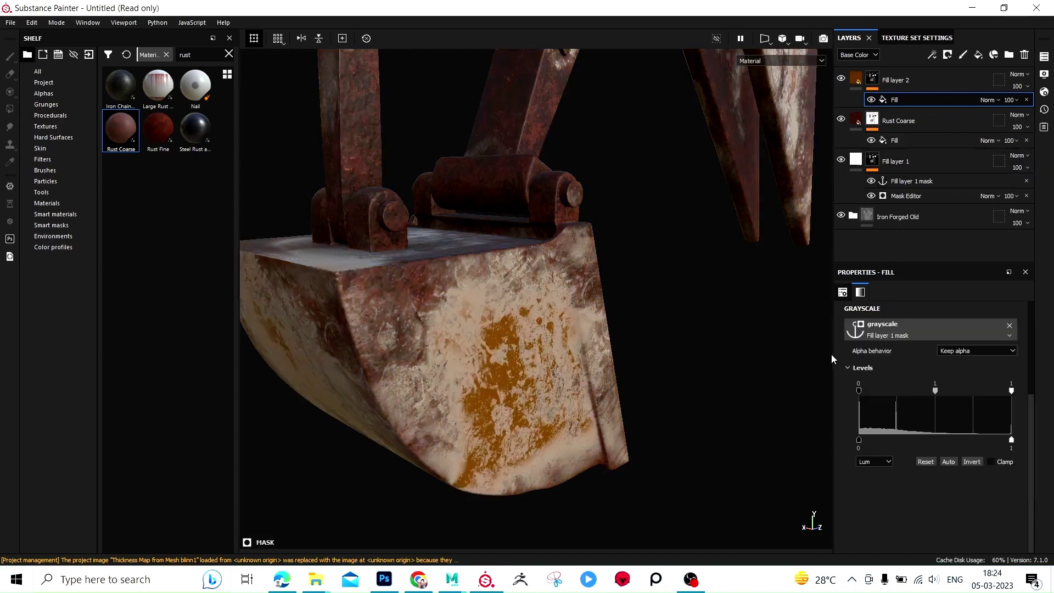
Step: Invert the fill's levels and toggle Fill layer 2's visibility to compare with the rust
{"action": "mouse_move", "coordinate": [669, 354]}
{"action": "left_mouse_down", "text": "alt"}
{"action": "mouse_move", "coordinate": [703, 346]}
{"action": "mouse_move", "coordinate": [711, 327]}
{"action": "left_mouse_up", "text": "alt"}
{"action": "left_click", "coordinate": [964, 463]}
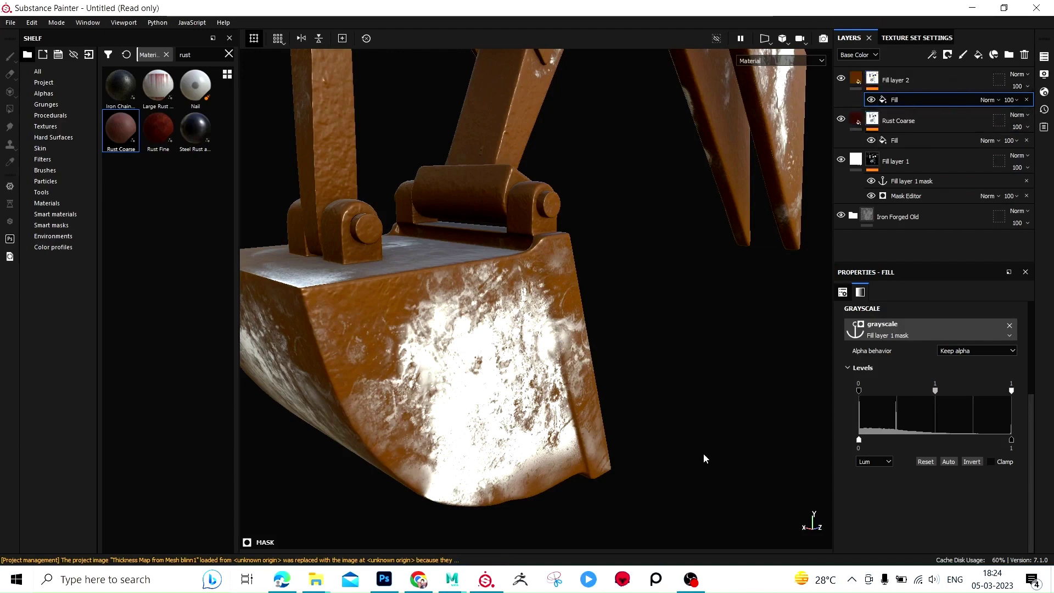
{"action": "left_click", "coordinate": [841, 80]}
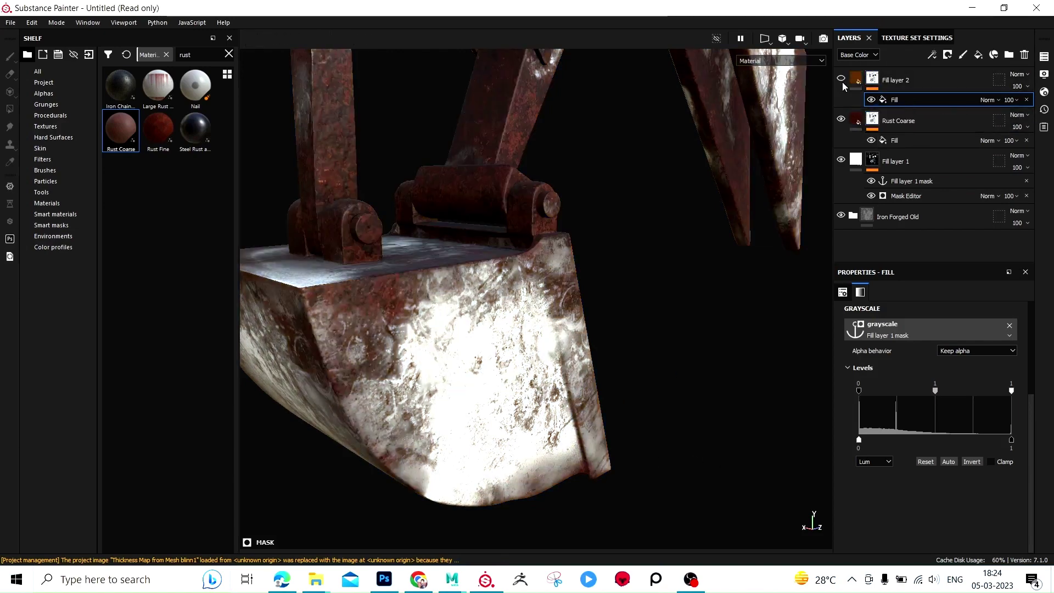
{"action": "left_click", "coordinate": [842, 80]}
{"action": "left_click", "coordinate": [892, 81]}
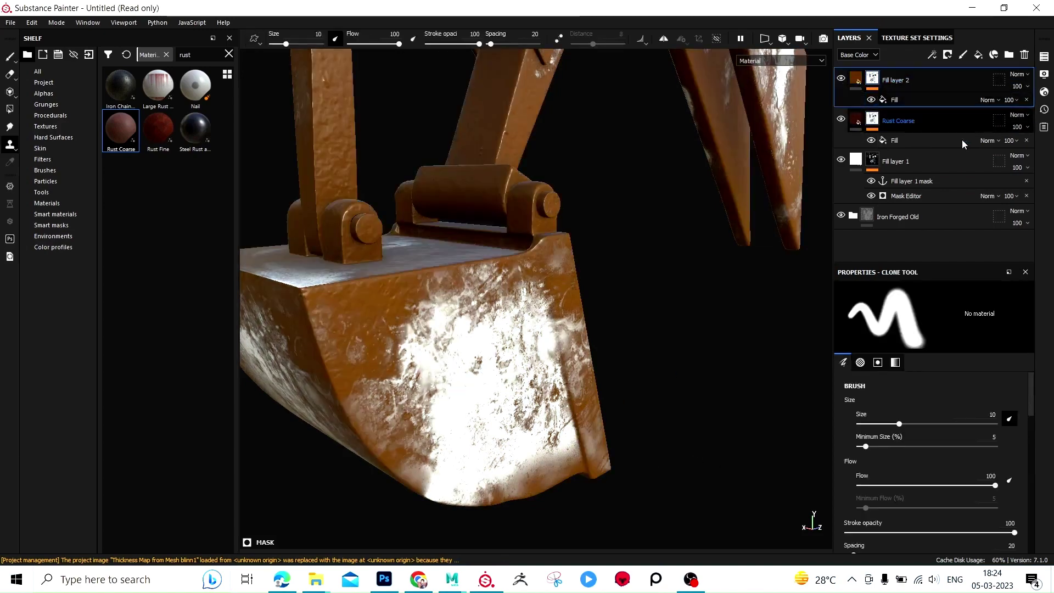
Step: Add a Blur filter to Fill layer 2's mask with intensity around 1.69
{"action": "right_click", "coordinate": [902, 82]}
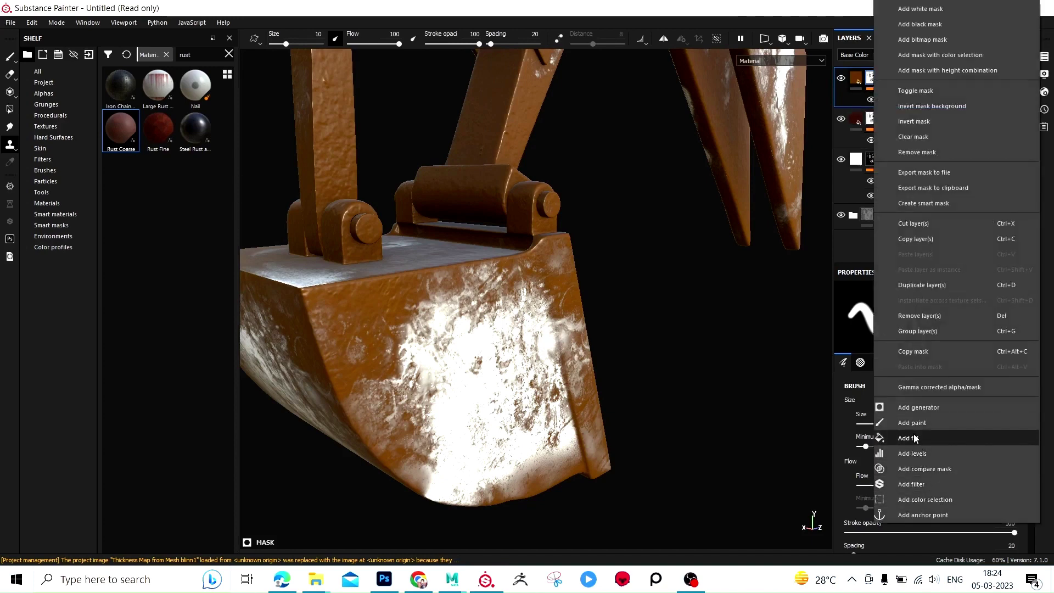
{"action": "left_click", "coordinate": [920, 485]}
{"action": "left_click", "coordinate": [928, 311]}
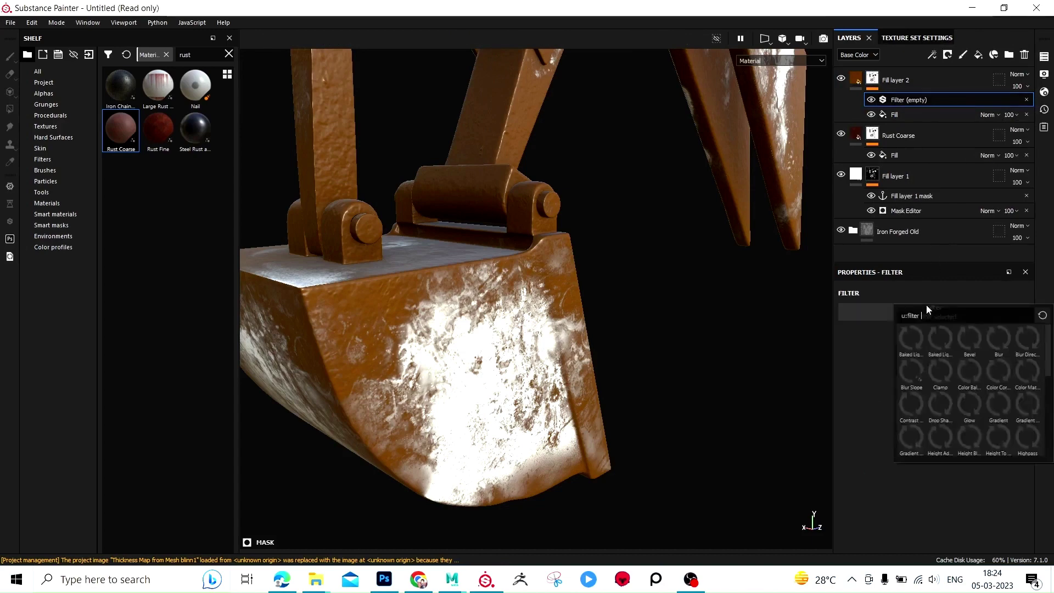
{"action": "left_click", "coordinate": [1000, 339]}
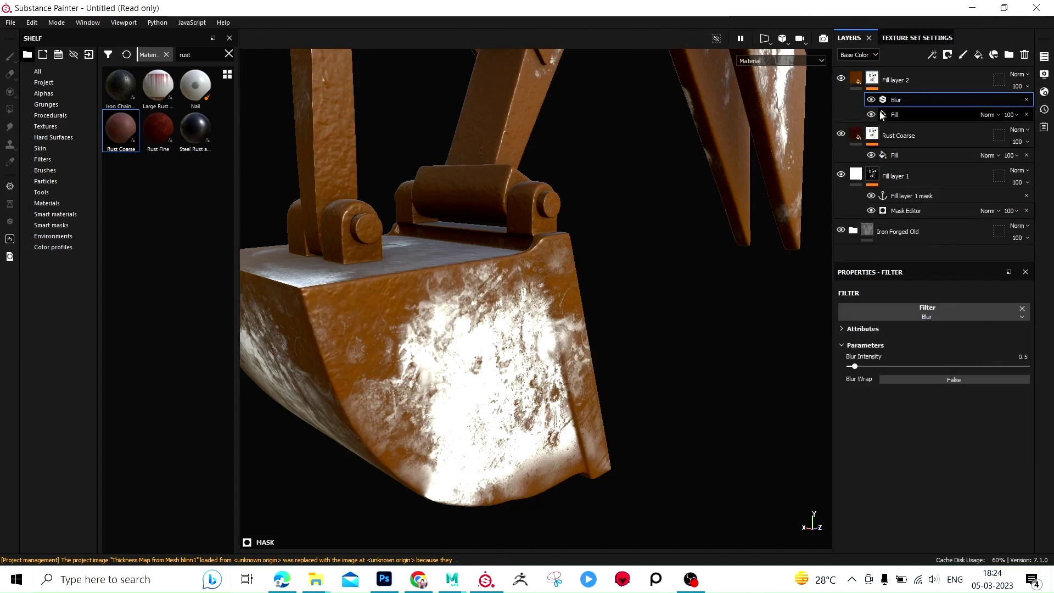
{"action": "mouse_move", "coordinate": [855, 367]}
{"action": "left_mouse_down"}
{"action": "mouse_move", "coordinate": [882, 366]}
{"action": "mouse_move", "coordinate": [865, 364]}
{"action": "left_mouse_up"}
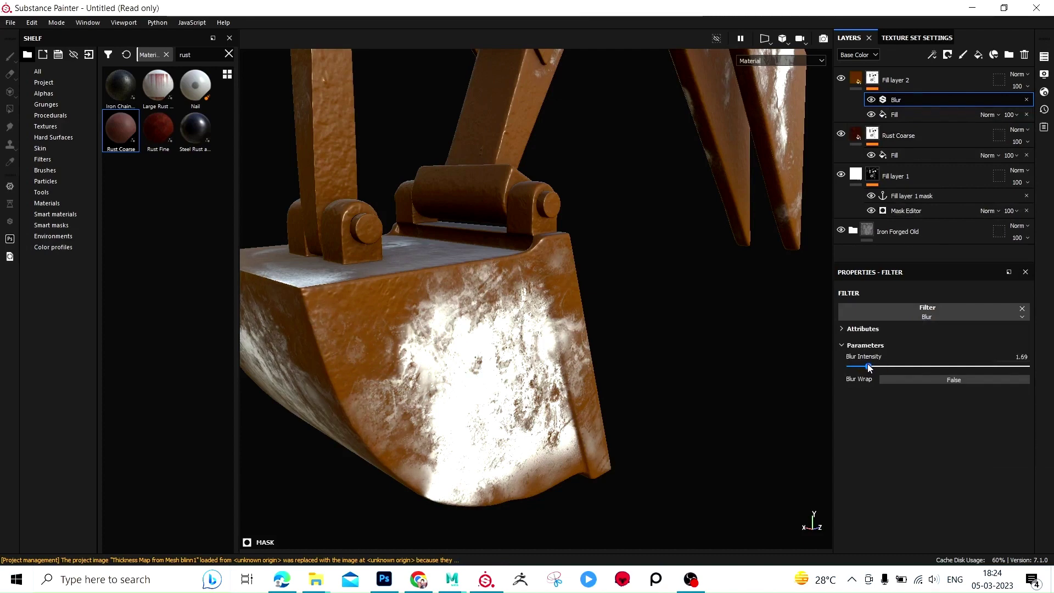
Step: Add a Levels effect to the mask and pull its midtone down, then back up
{"action": "left_click", "coordinate": [874, 81]}
{"action": "right_click", "coordinate": [875, 83]}
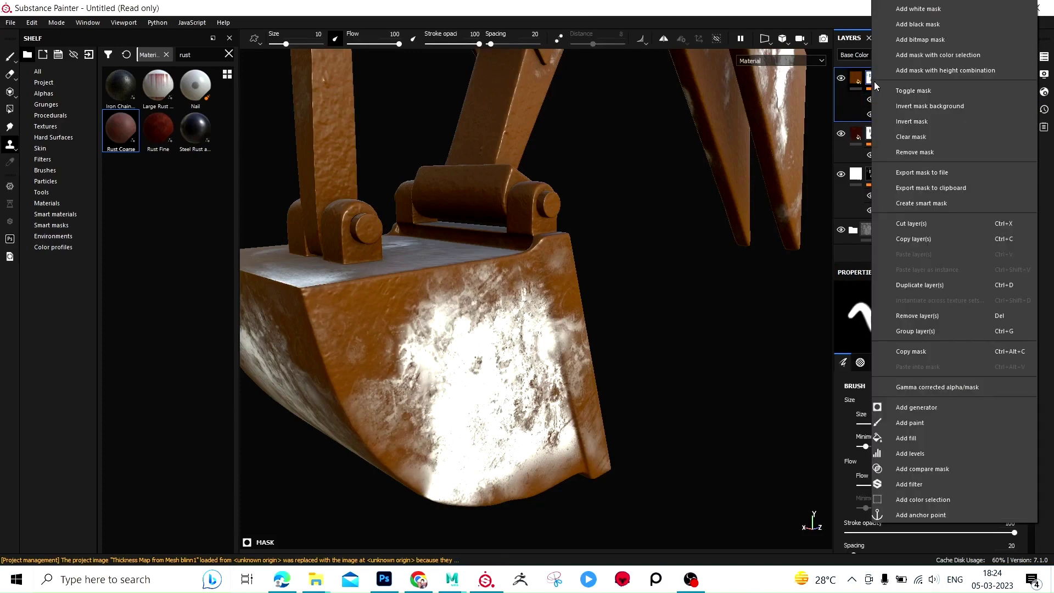
{"action": "left_click", "coordinate": [921, 453]}
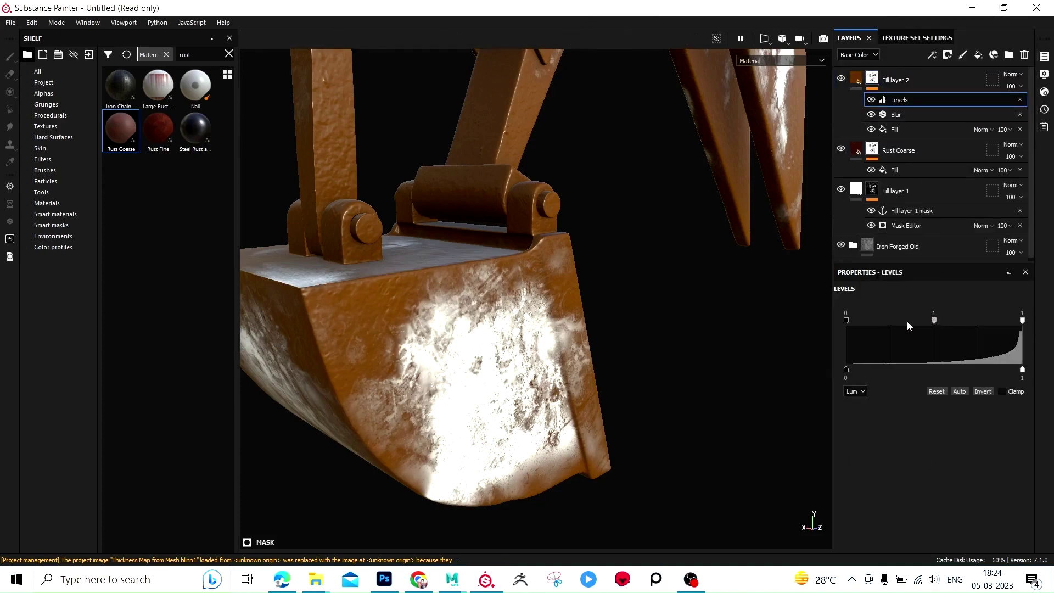
{"action": "mouse_move", "coordinate": [938, 319]}
{"action": "left_mouse_down"}
{"action": "mouse_move", "coordinate": [869, 316]}
{"action": "mouse_move", "coordinate": [880, 319]}
{"action": "left_mouse_up"}
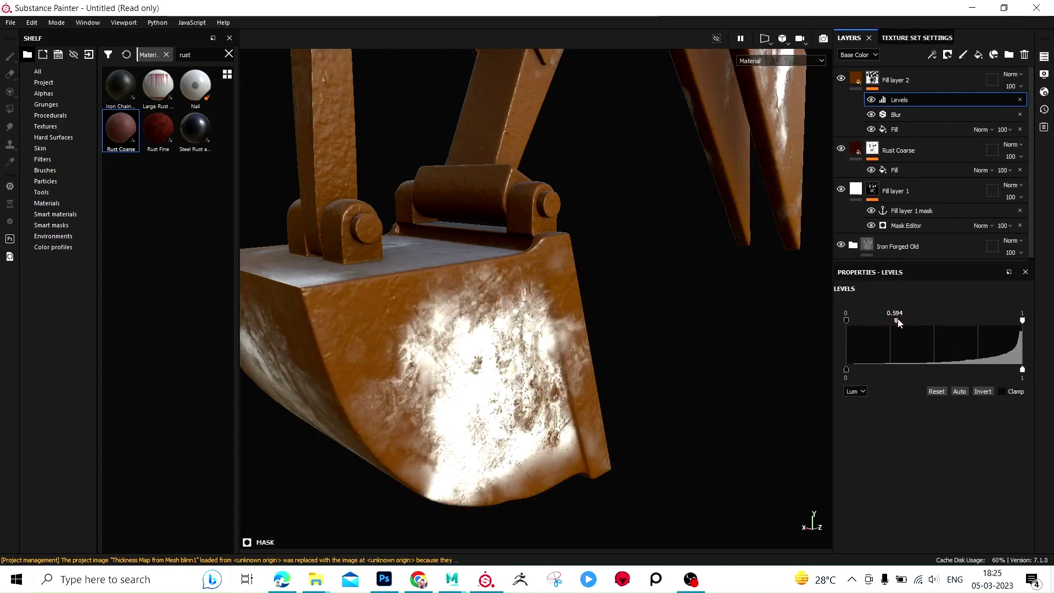
{"action": "mouse_move", "coordinate": [879, 318]}
{"action": "left_mouse_down"}
{"action": "mouse_move", "coordinate": [916, 321]}
{"action": "mouse_move", "coordinate": [900, 319]}
{"action": "left_mouse_up"}
Step: Add a Multiply-blended Fill effect using the Fill layer 1 mask anchor to Fill layer 2's mask
{"action": "right_click", "coordinate": [875, 84]}
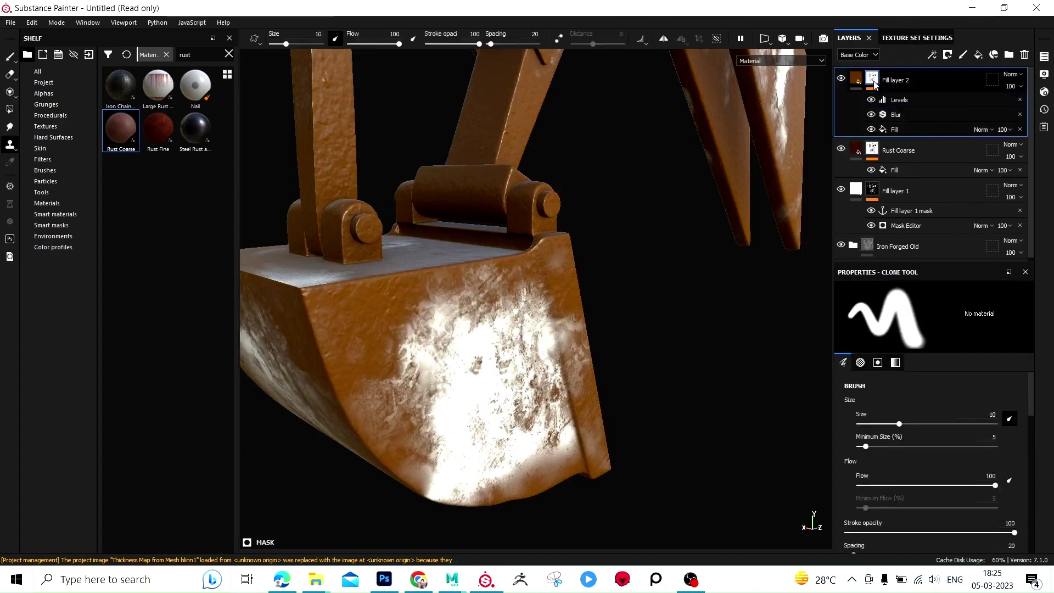
{"action": "left_click", "coordinate": [913, 436]}
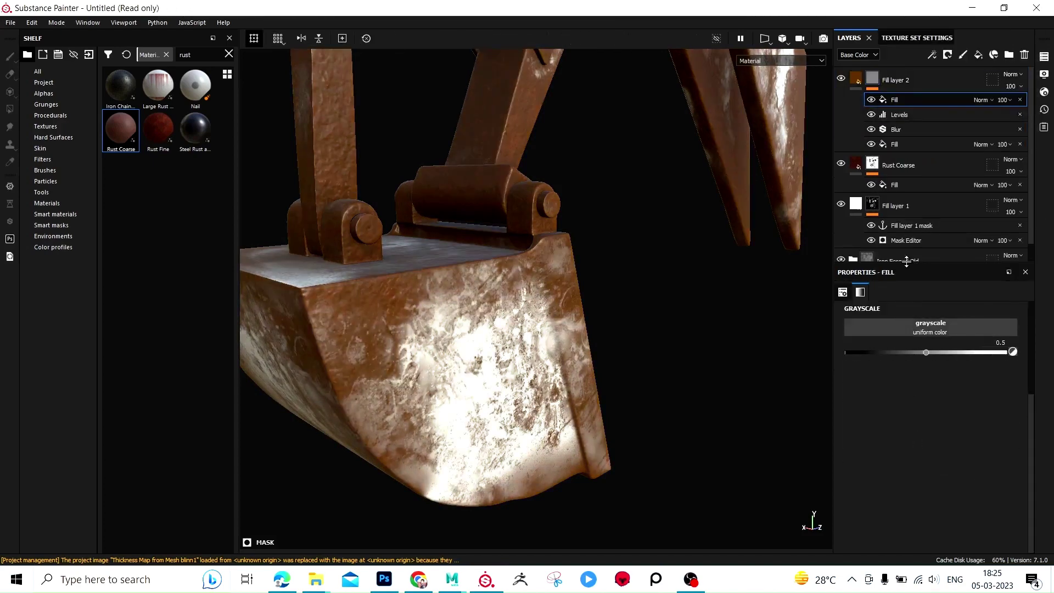
{"action": "left_click", "coordinate": [927, 328]}
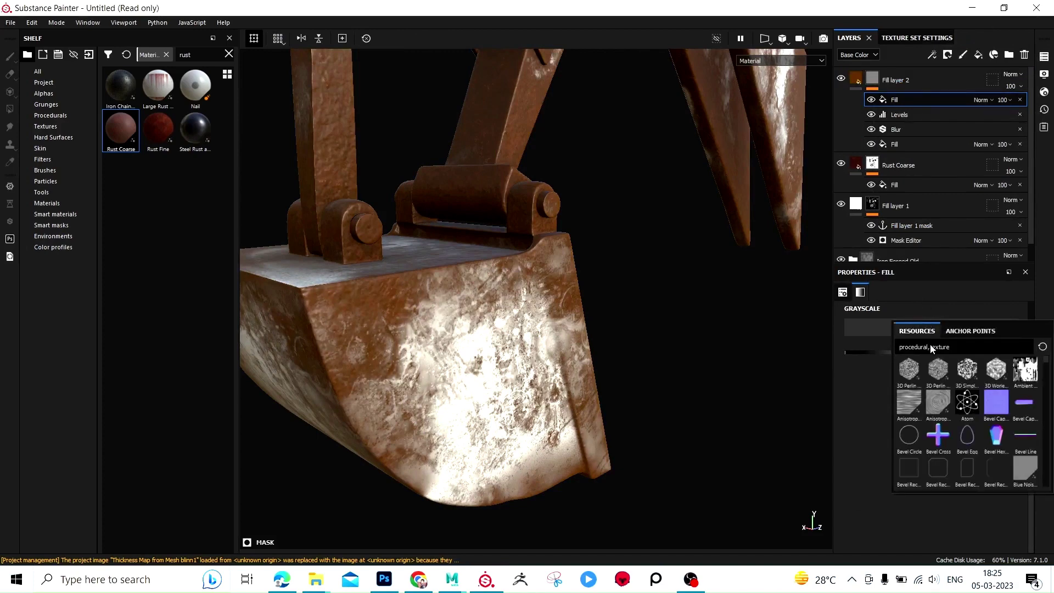
{"action": "left_click", "coordinate": [970, 330]}
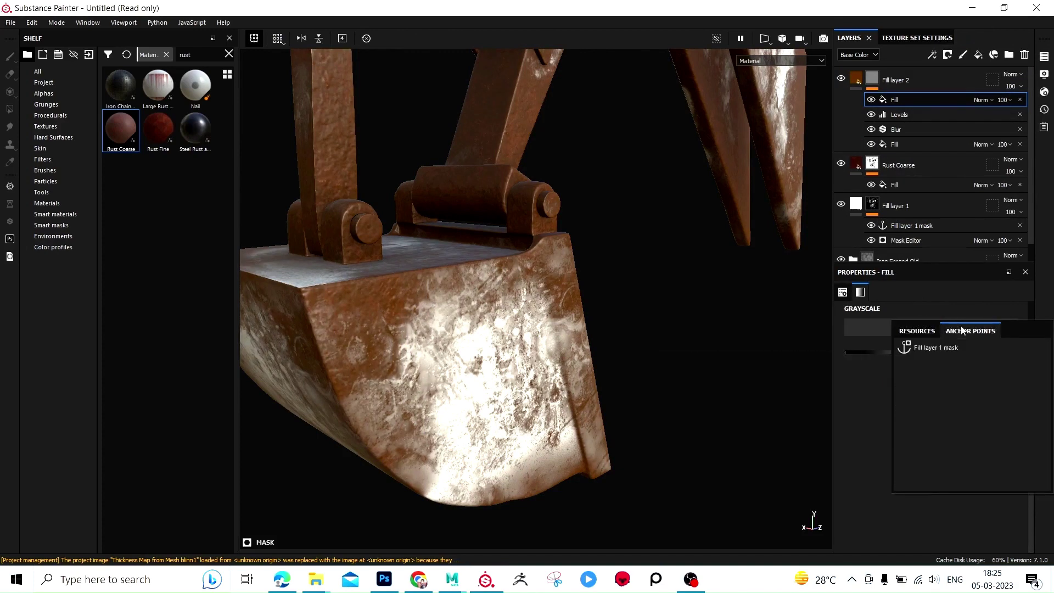
{"action": "left_click", "coordinate": [936, 348]}
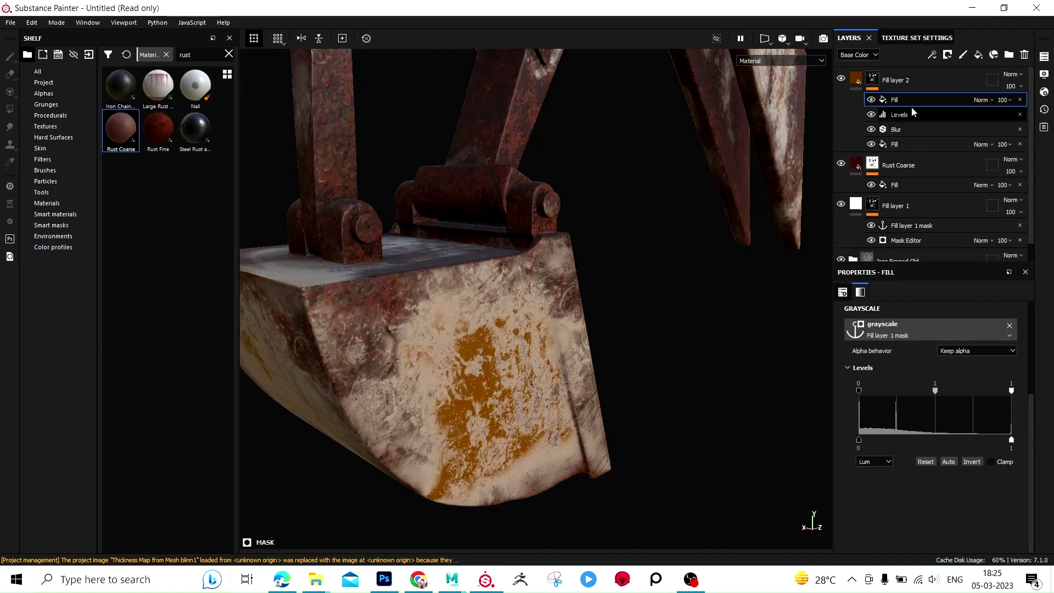
{"action": "left_click", "coordinate": [993, 102]}
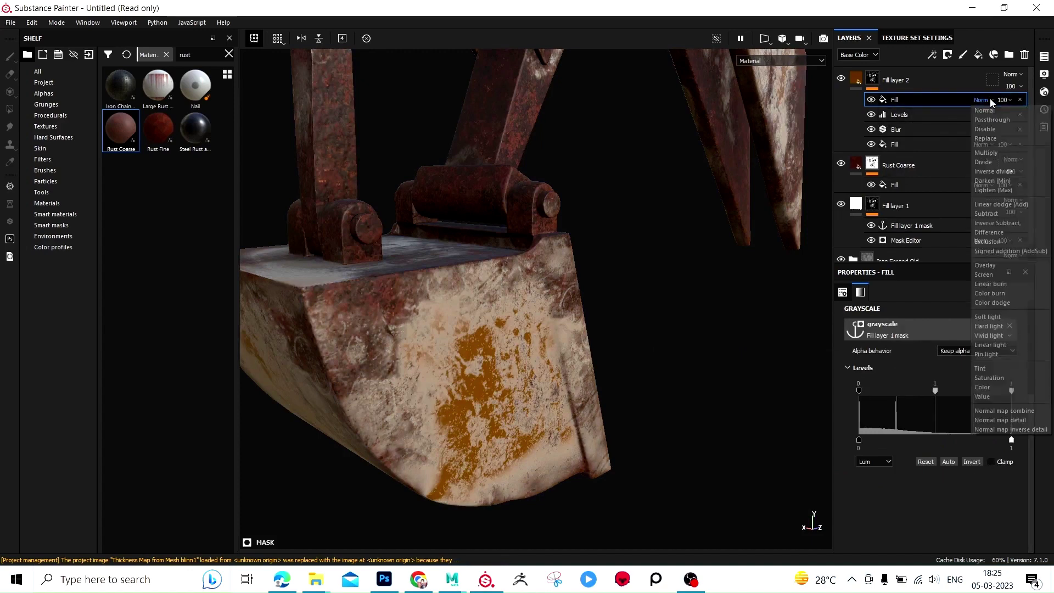
{"action": "left_click", "coordinate": [984, 150]}
{"action": "mouse_move", "coordinate": [626, 313]}
{"action": "left_mouse_down", "text": "alt"}
{"action": "mouse_move", "coordinate": [608, 242]}
{"action": "mouse_move", "coordinate": [619, 273]}
{"action": "mouse_move", "coordinate": [603, 292]}
{"action": "left_mouse_up", "text": "alt"}
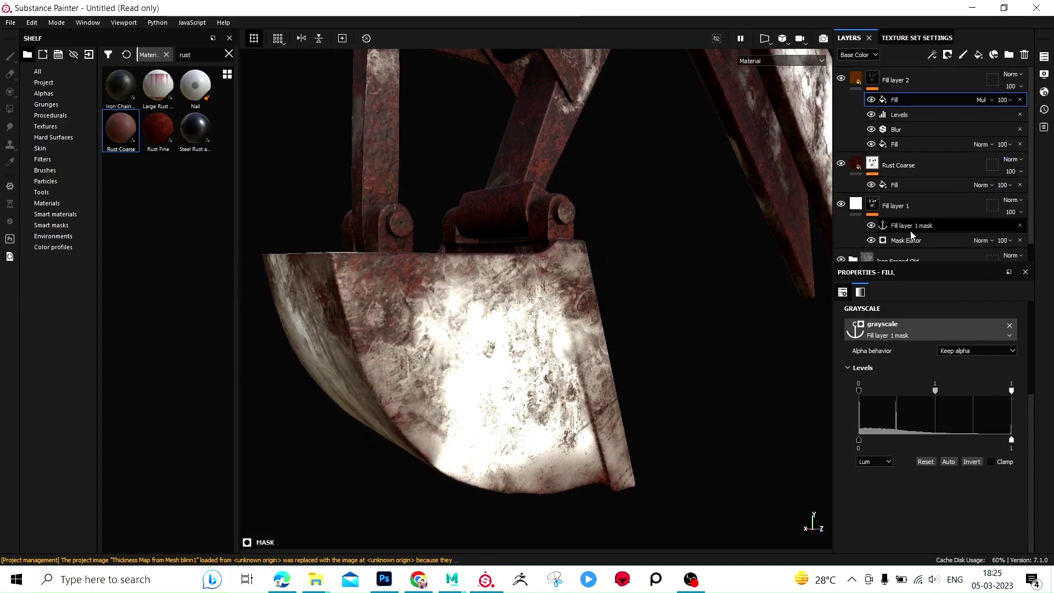
Step: Set Fill layer 1's Mask Editor Global Contrast to 0.44, with Global Balance at 0.45
{"action": "scroll", "coordinate": [907, 218], "scroll_direction": "down", "scroll_amount": 1}
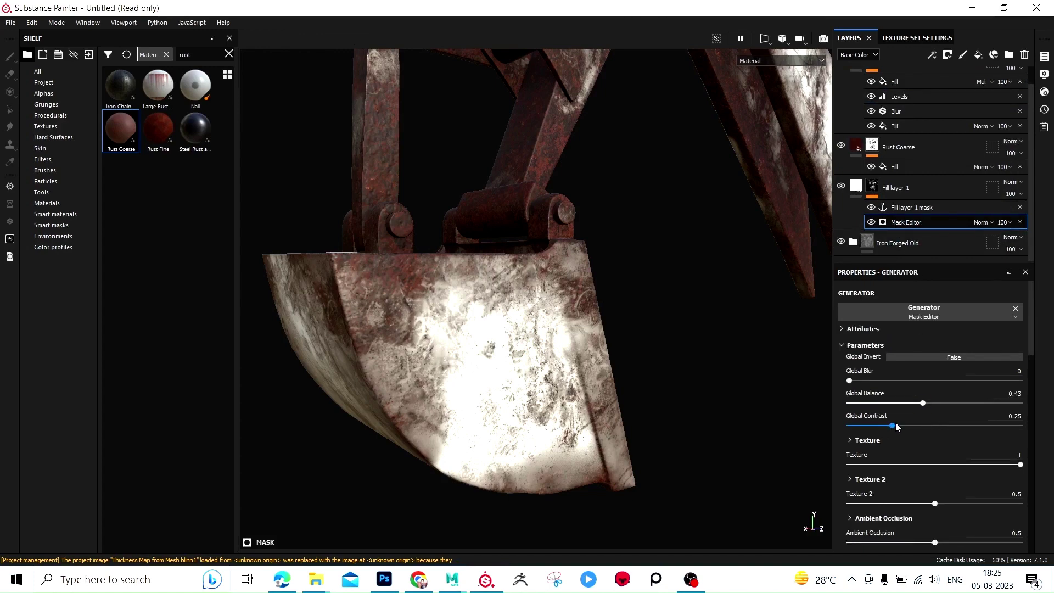
{"action": "left_click", "coordinate": [930, 427]}
{"action": "mouse_move", "coordinate": [929, 427]}
{"action": "left_mouse_down"}
{"action": "mouse_move", "coordinate": [965, 403]}
{"action": "mouse_move", "coordinate": [902, 409]}
{"action": "mouse_move", "coordinate": [941, 406]}
{"action": "mouse_move", "coordinate": [927, 412]}
{"action": "left_mouse_up"}
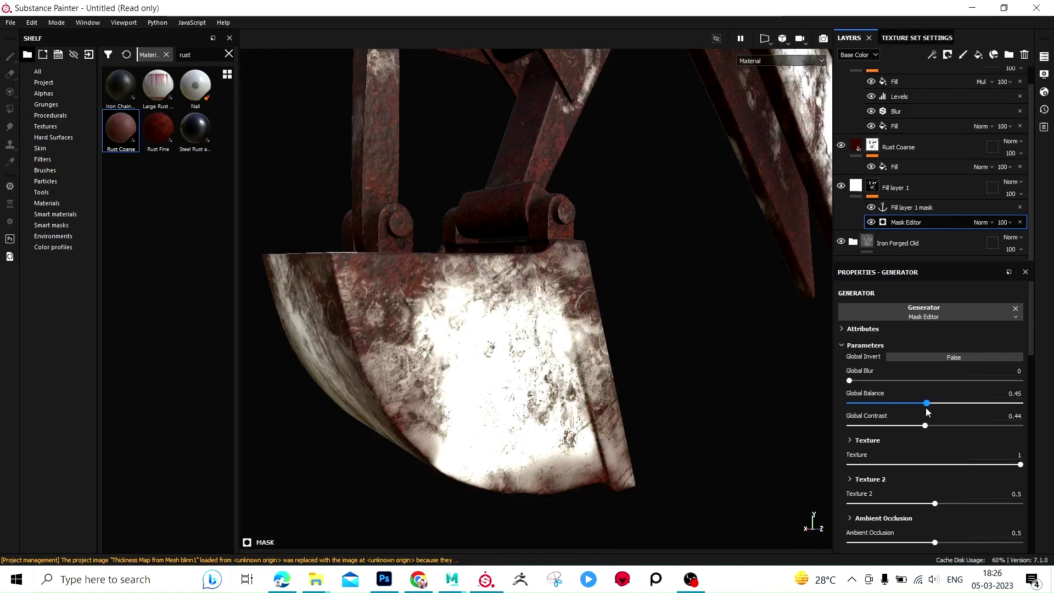
{"action": "scroll", "coordinate": [519, 379], "scroll_direction": "up", "scroll_amount": 3}
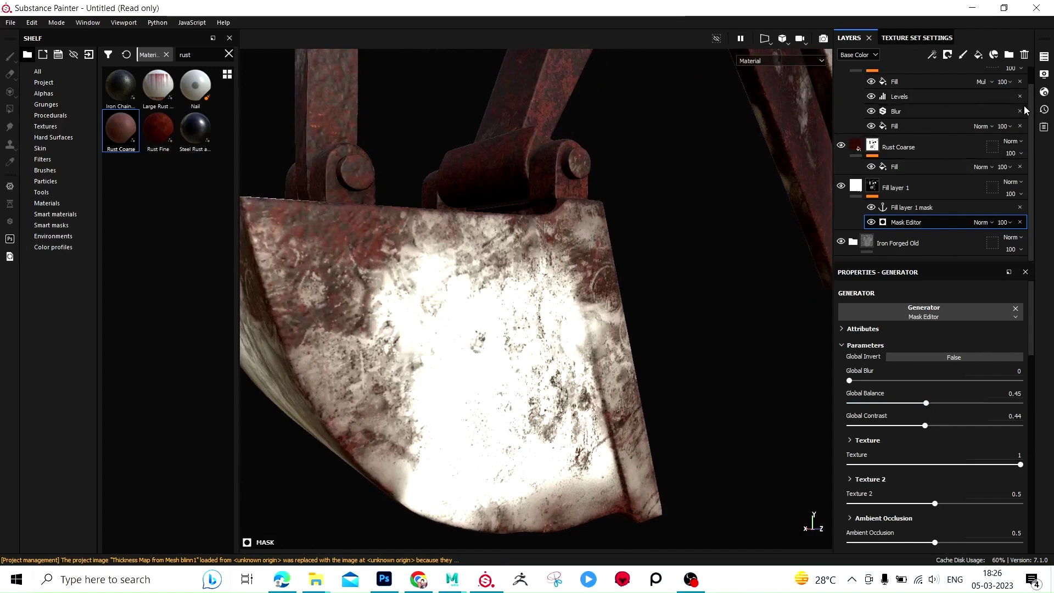
{"action": "scroll", "coordinate": [901, 110], "scroll_direction": "up", "scroll_amount": 1}
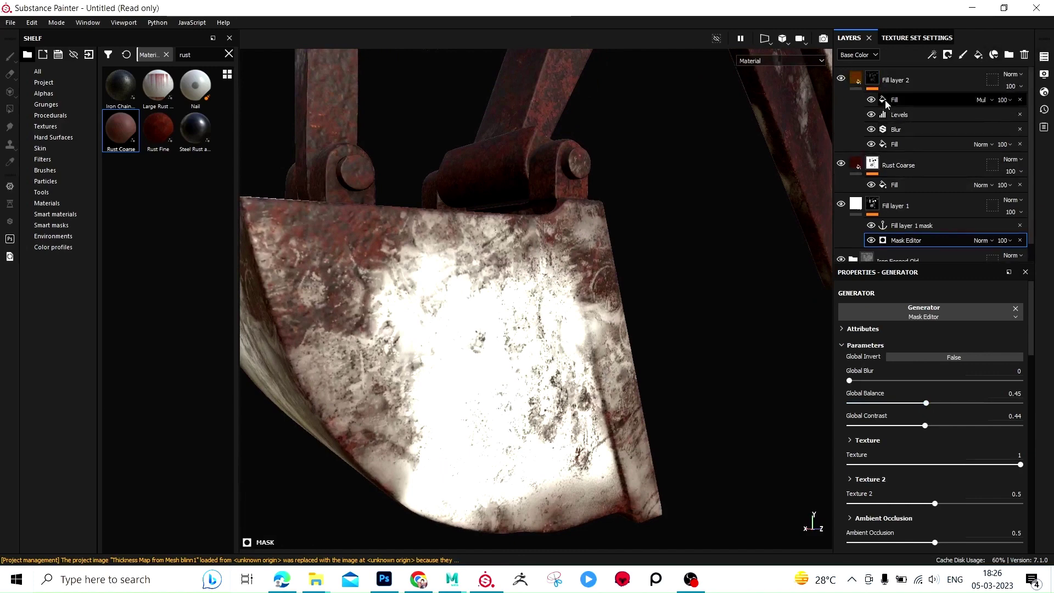
Step: Change Fill layer 2's base colour to a dark orange-brown (RGB 0.303, 0.142, 0.000)
{"action": "left_click", "coordinate": [895, 80]}
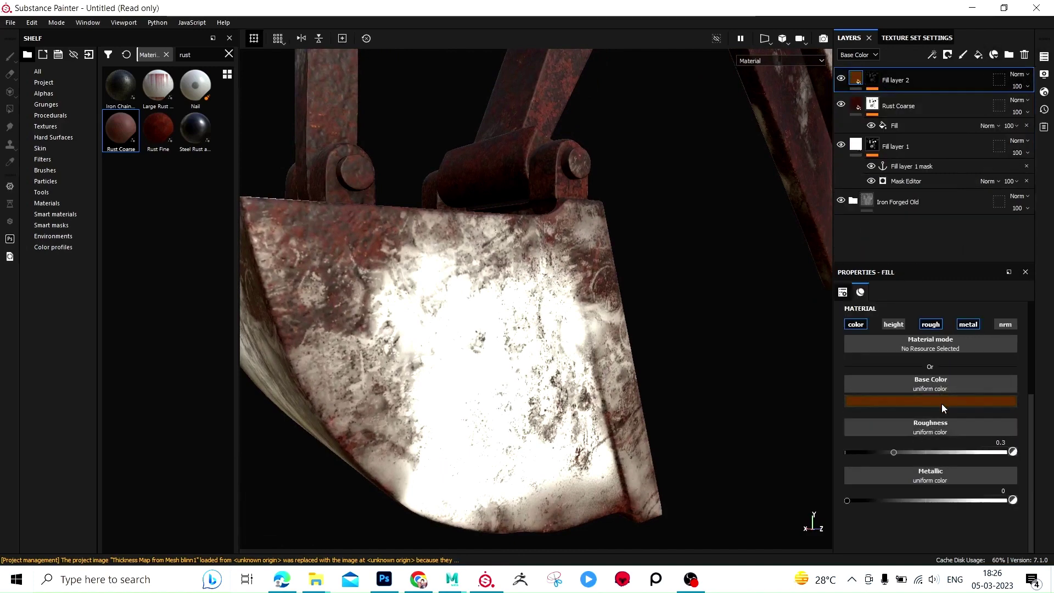
{"action": "left_click", "coordinate": [943, 402]}
{"action": "left_click_drag", "start_coordinate": [1000, 513], "coordinate": [997, 508]}
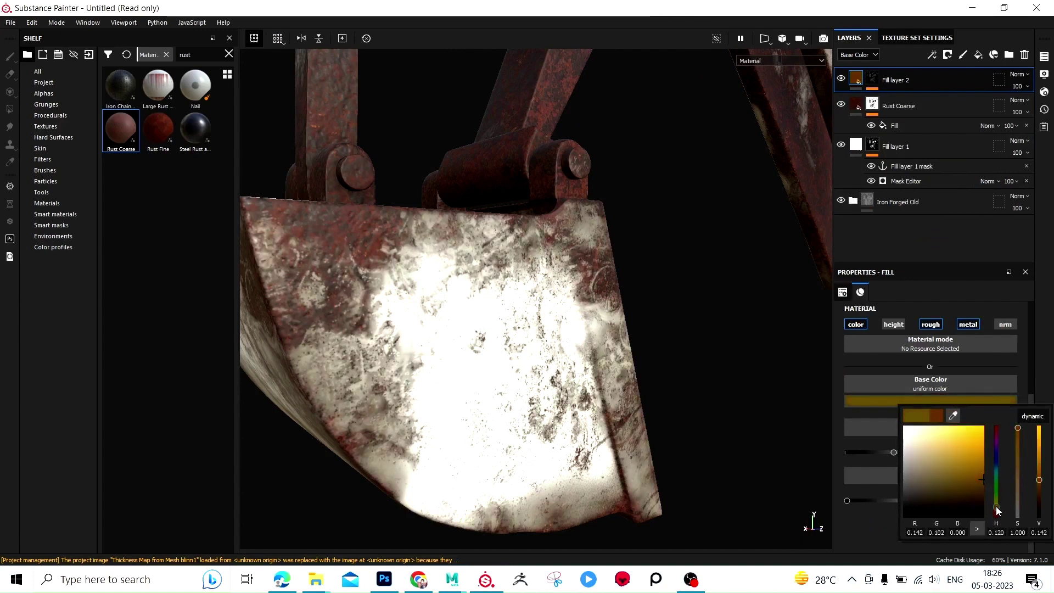
{"action": "left_click", "coordinate": [975, 431]}
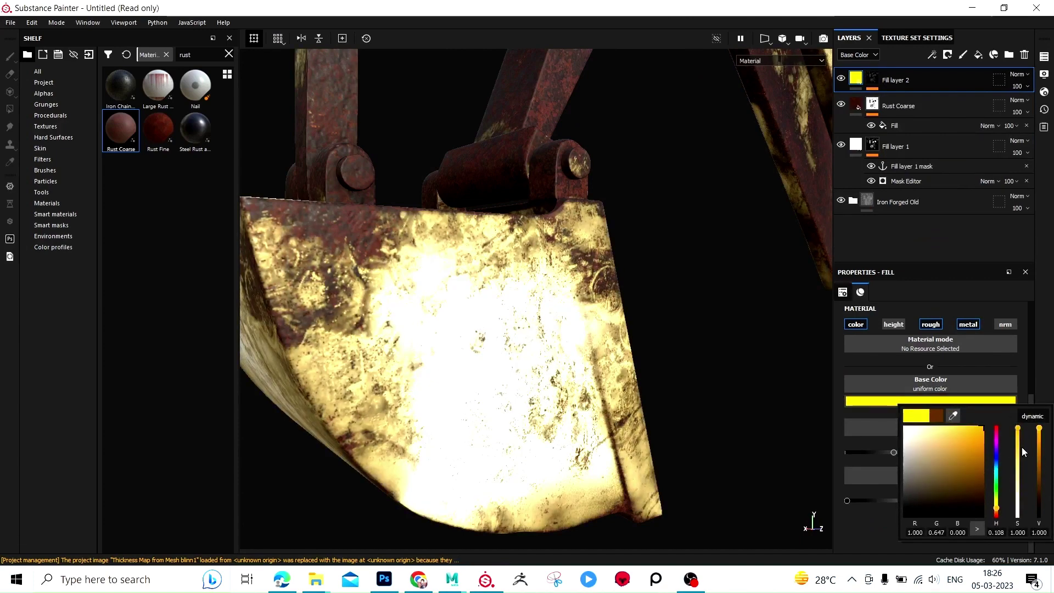
{"action": "mouse_move", "coordinate": [1039, 428]}
{"action": "left_mouse_down"}
{"action": "mouse_move", "coordinate": [1043, 497]}
{"action": "mouse_move", "coordinate": [1039, 467]}
{"action": "left_mouse_up"}
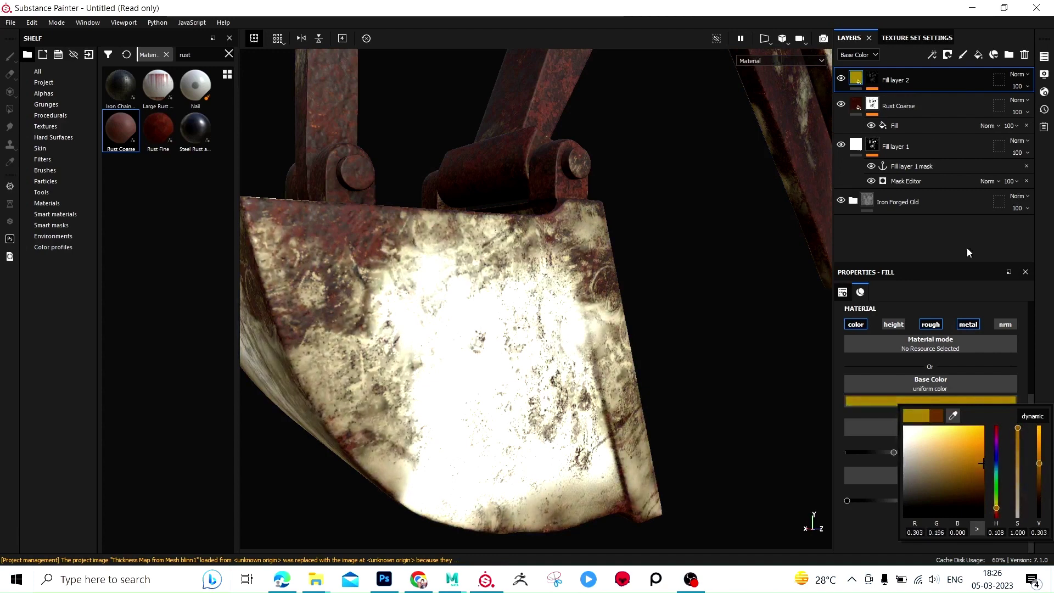
{"action": "left_click_drag", "start_coordinate": [983, 460], "coordinate": [998, 395]}
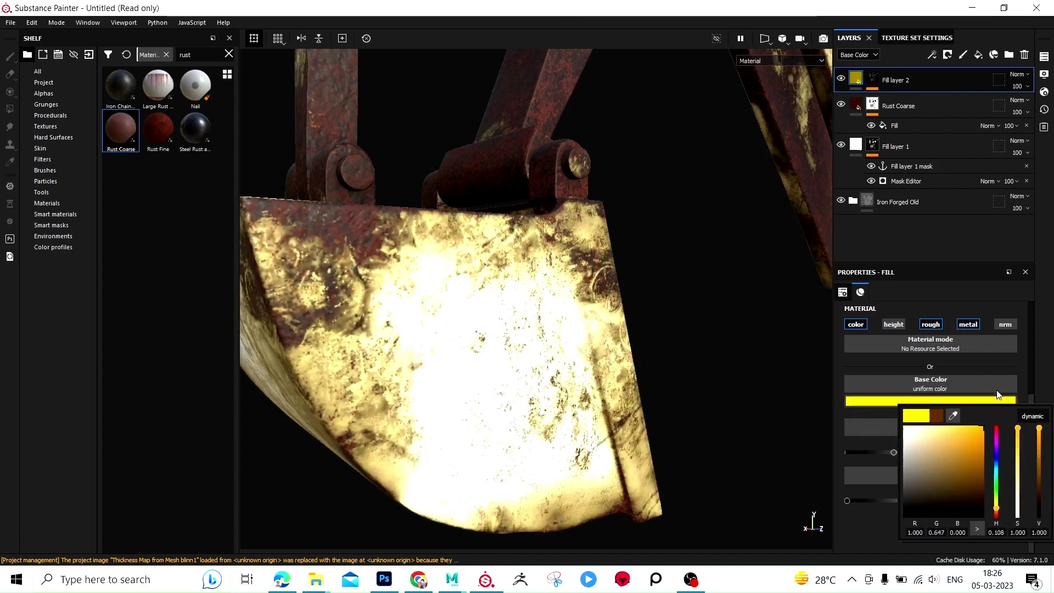
{"action": "left_click", "coordinate": [998, 509]}
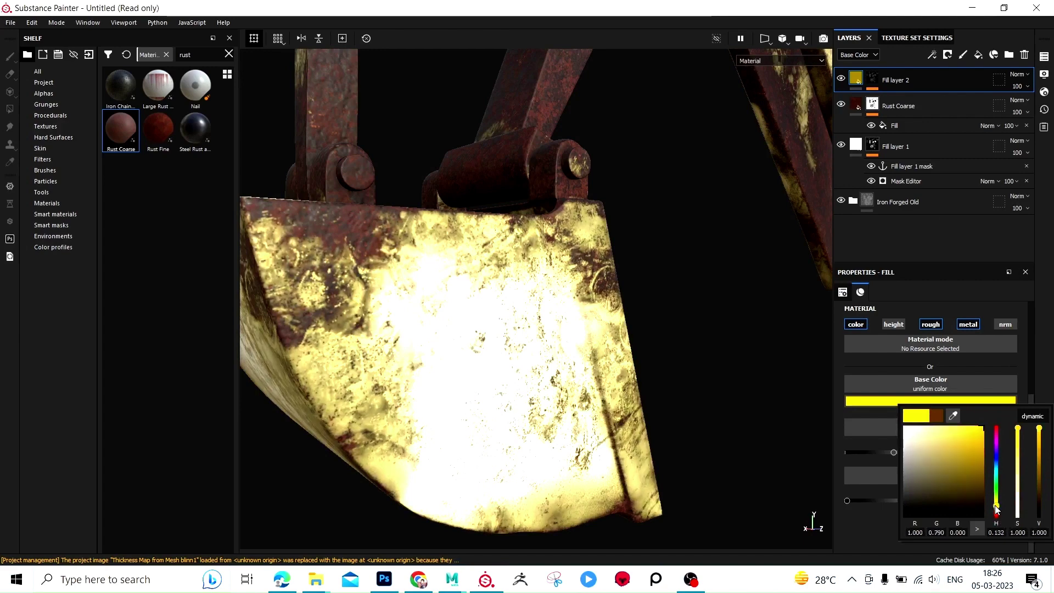
{"action": "left_click_drag", "start_coordinate": [998, 510], "coordinate": [1003, 514]}
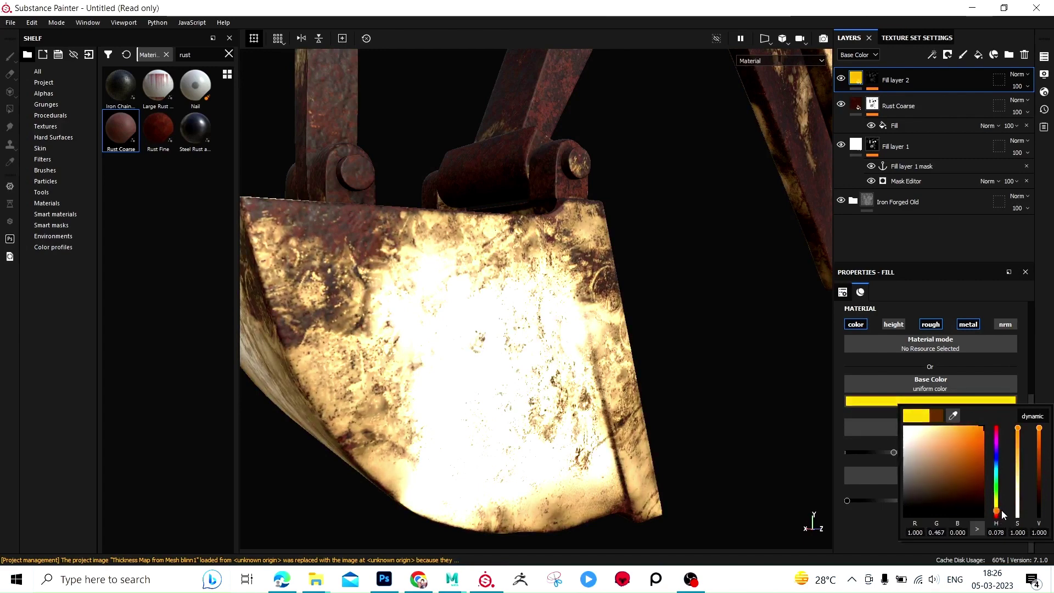
{"action": "left_click_drag", "start_coordinate": [1041, 431], "coordinate": [1050, 468]}
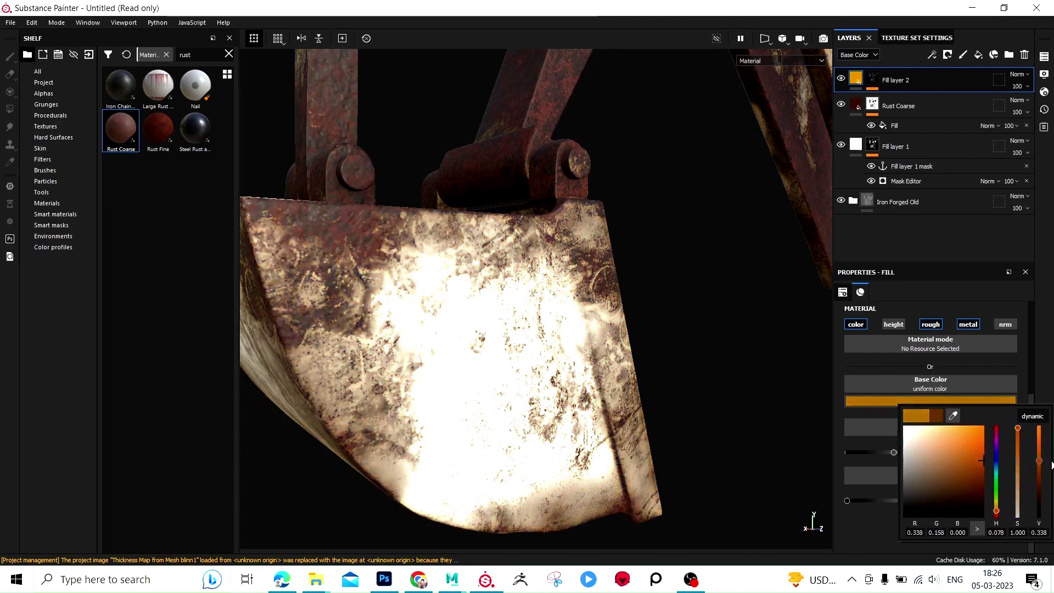
{"action": "left_click", "coordinate": [1018, 431]}
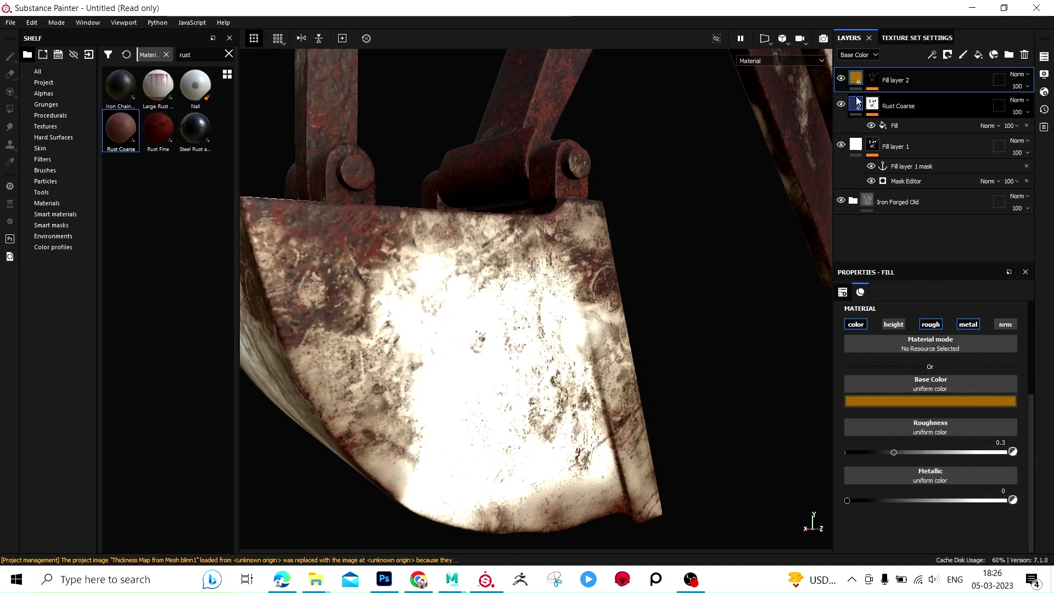
Step: Set the bottom mask Fill's Levels midtone to 0.993 and compare by toggling Fill layer 2
{"action": "left_click", "coordinate": [869, 81]}
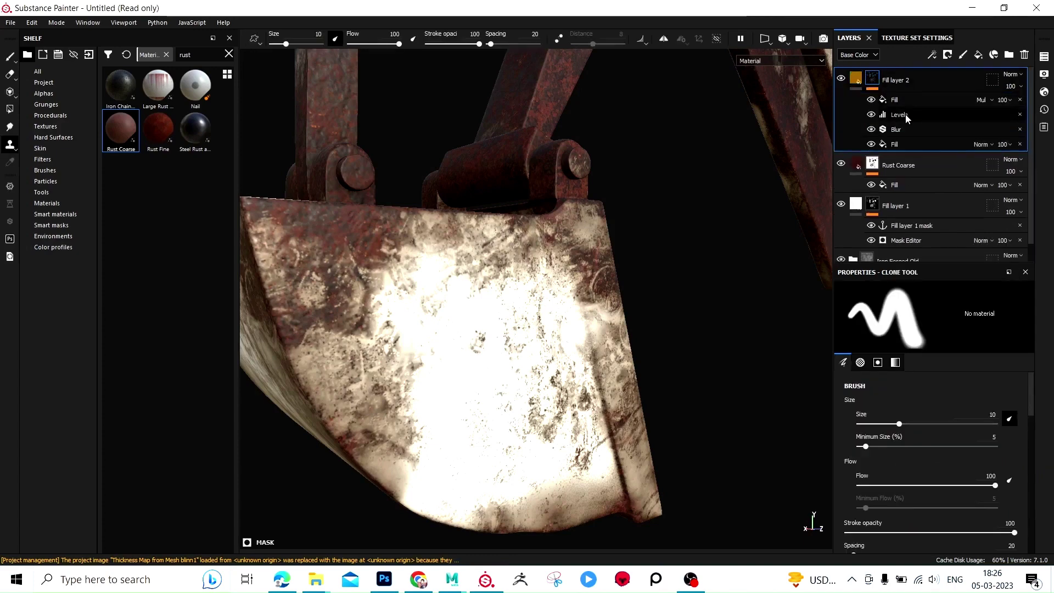
{"action": "left_click", "coordinate": [908, 143]}
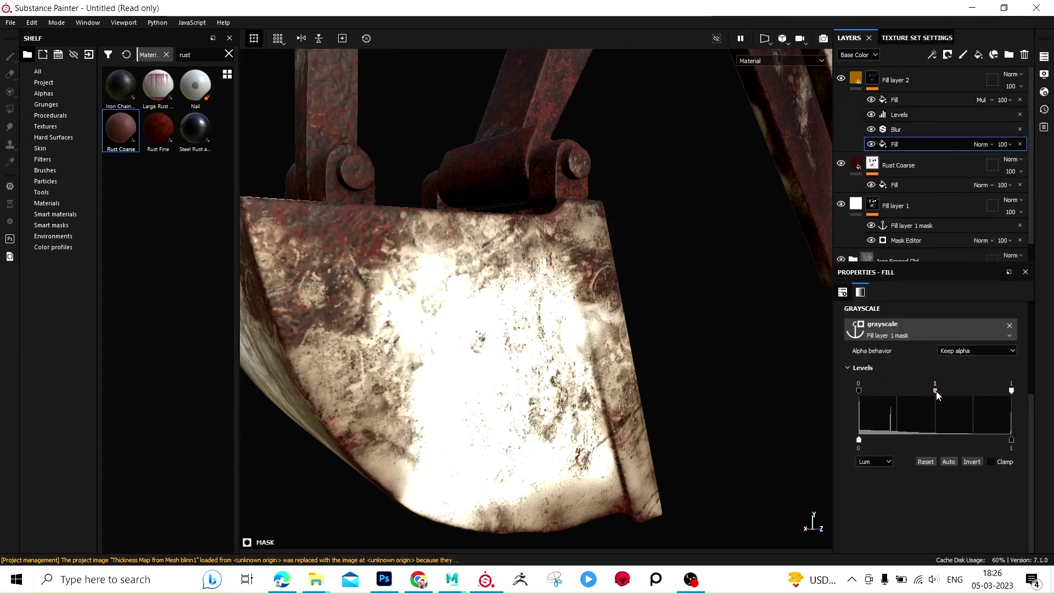
{"action": "mouse_move", "coordinate": [937, 391]}
{"action": "left_mouse_down"}
{"action": "mouse_move", "coordinate": [973, 386]}
{"action": "mouse_move", "coordinate": [926, 391]}
{"action": "mouse_move", "coordinate": [934, 395]}
{"action": "left_mouse_up"}
{"action": "left_click", "coordinate": [841, 78]}
{"action": "left_click", "coordinate": [841, 78]}
Step: Select the Rust Coarse layer's mask and Fill layer 1's Mask Editor
{"action": "scroll", "coordinate": [921, 427], "scroll_direction": "up", "scroll_amount": 3}
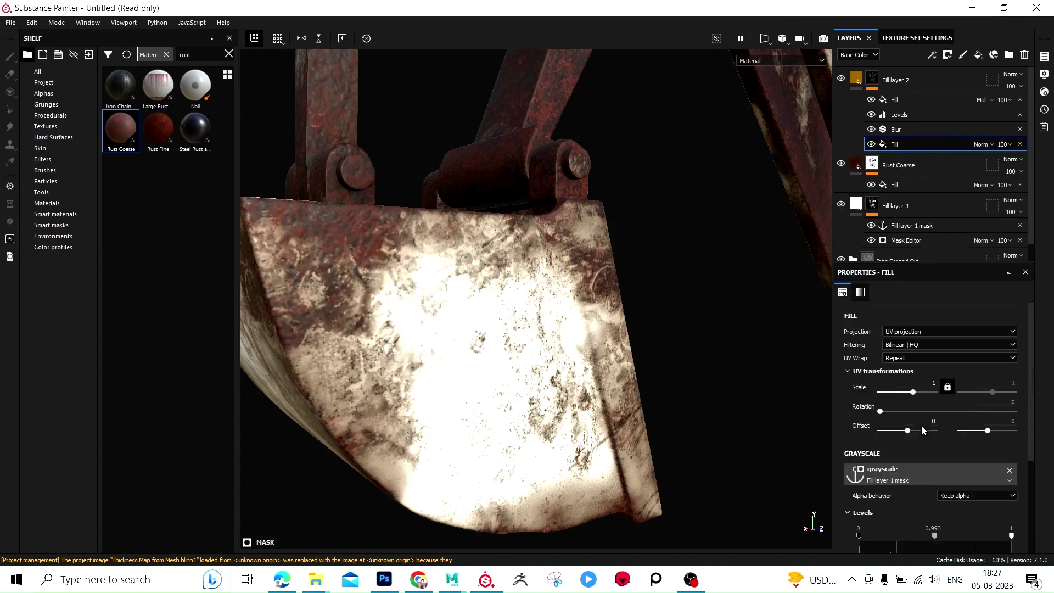
{"action": "left_click", "coordinate": [858, 165]}
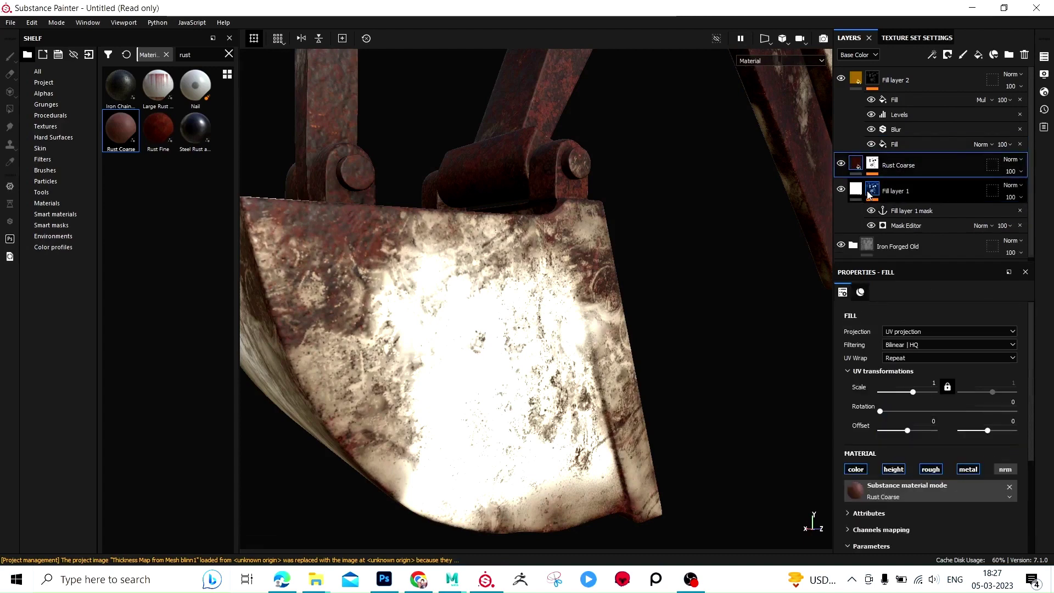
{"action": "left_click", "coordinate": [874, 159]}
{"action": "left_click", "coordinate": [860, 159]}
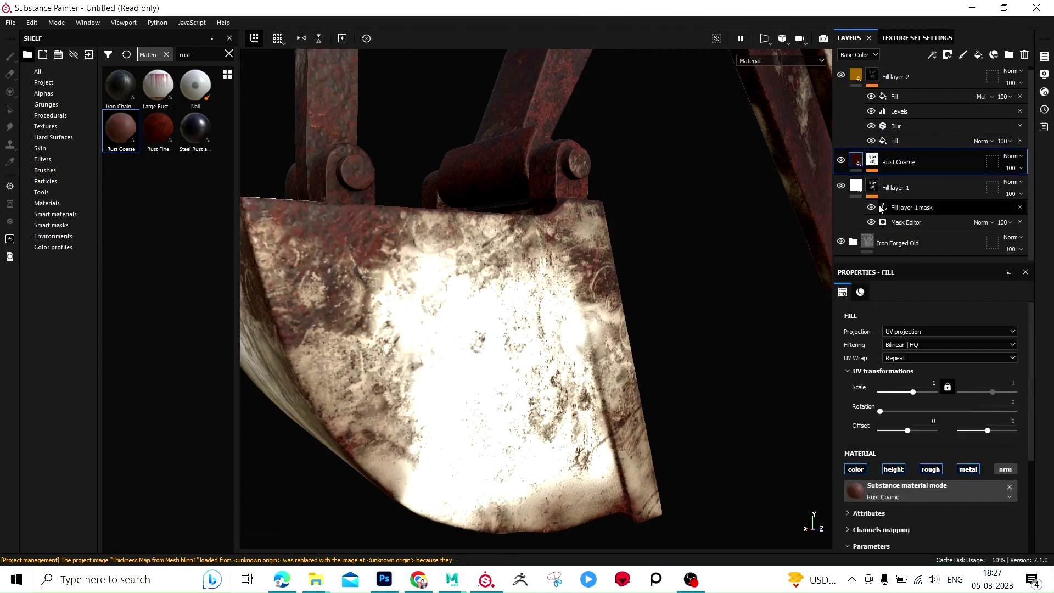
Step: Raise Fill layer 1's Mask Editor Global Balance to 0.58, leaving Global Blur at 0
{"action": "left_click", "coordinate": [895, 223]}
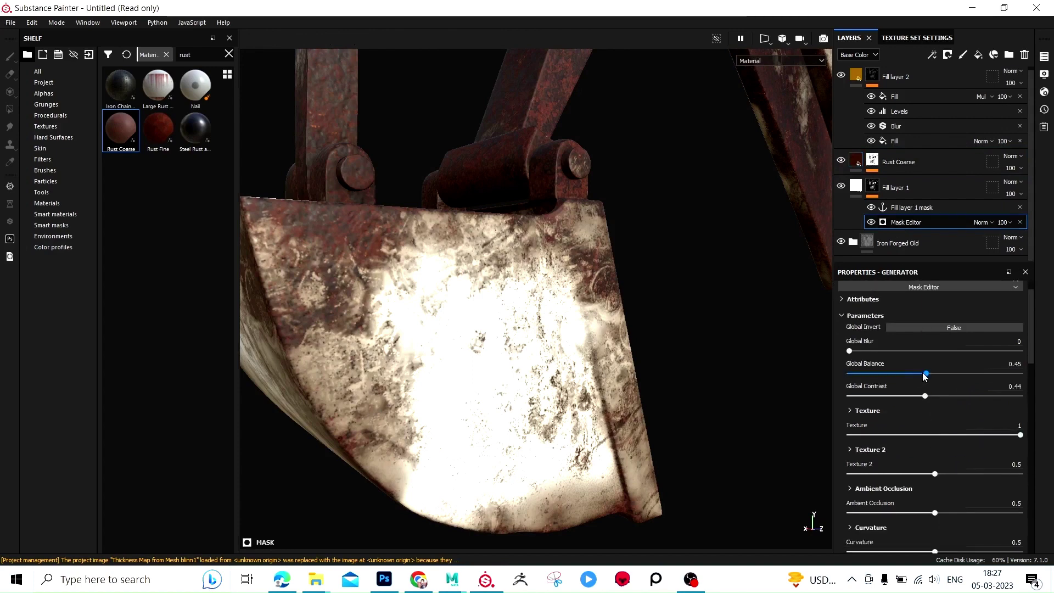
{"action": "mouse_move", "coordinate": [940, 375]}
{"action": "left_mouse_down"}
{"action": "mouse_move", "coordinate": [1016, 373]}
{"action": "mouse_move", "coordinate": [897, 378]}
{"action": "mouse_move", "coordinate": [947, 380]}
{"action": "mouse_move", "coordinate": [927, 381]}
{"action": "left_mouse_up"}
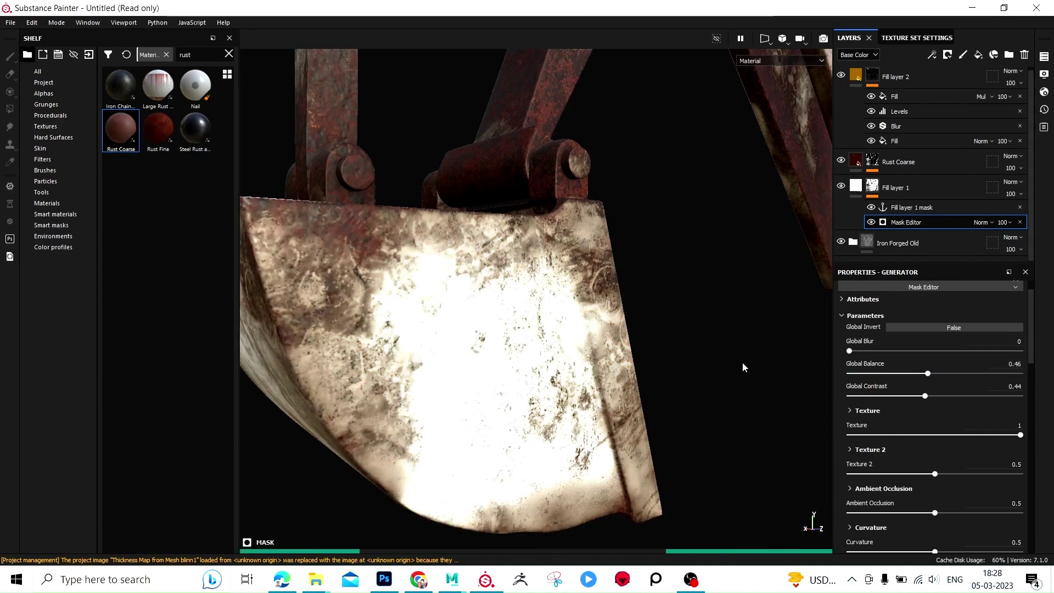
{"action": "mouse_move", "coordinate": [731, 334]}
{"action": "left_mouse_down", "text": "alt"}
{"action": "mouse_move", "coordinate": [567, 299]}
{"action": "mouse_move", "coordinate": [607, 401]}
{"action": "mouse_move", "coordinate": [539, 372]}
{"action": "mouse_move", "coordinate": [440, 389]}
{"action": "mouse_move", "coordinate": [579, 408]}
{"action": "mouse_move", "coordinate": [609, 396]}
{"action": "left_mouse_up", "text": "alt"}
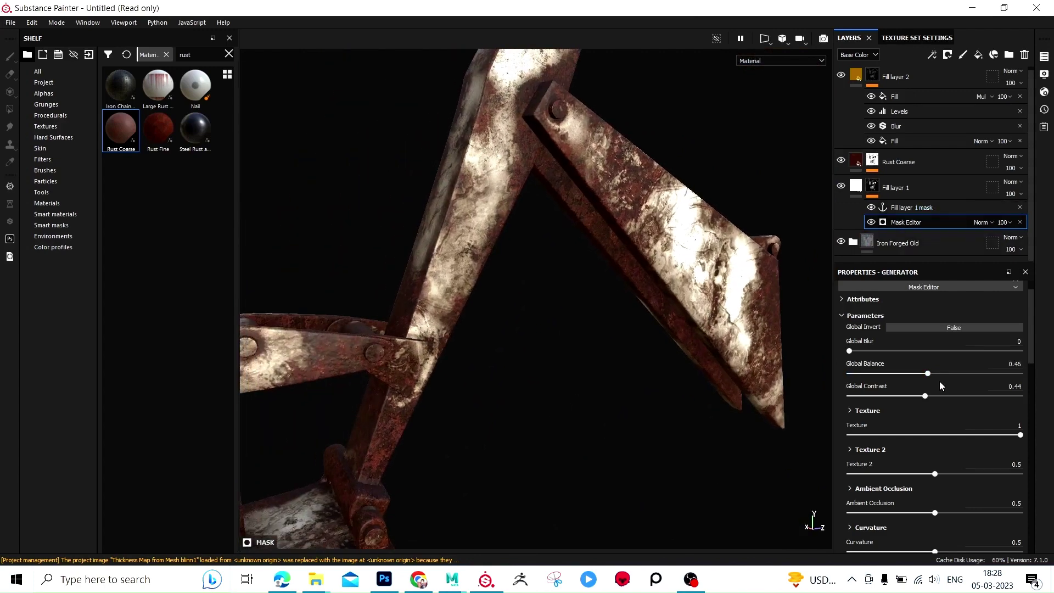
{"action": "mouse_move", "coordinate": [849, 349]}
{"action": "left_mouse_down"}
{"action": "mouse_move", "coordinate": [875, 351]}
{"action": "mouse_move", "coordinate": [780, 352]}
{"action": "left_mouse_up"}
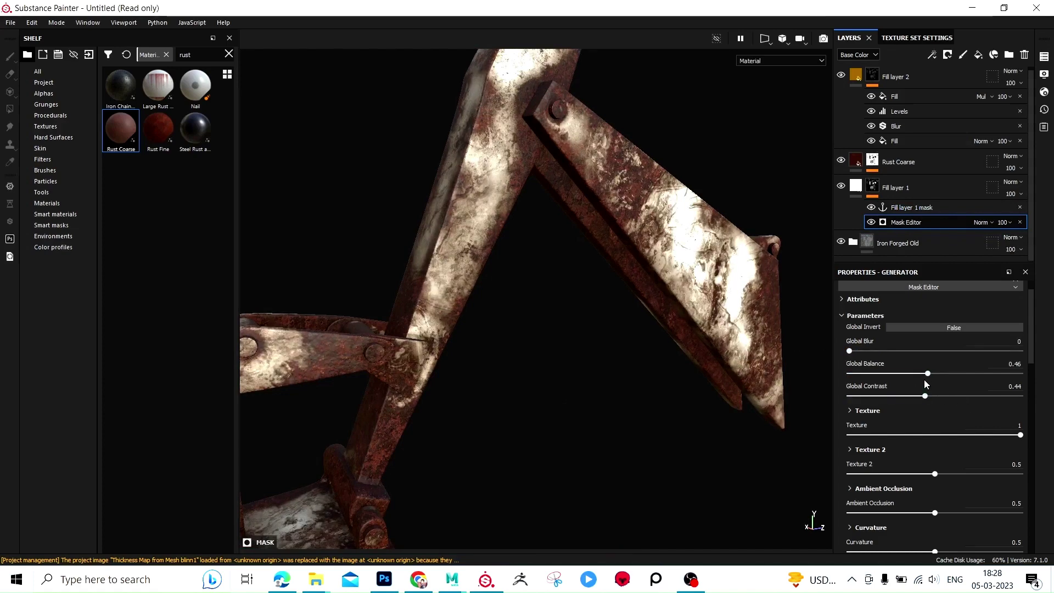
{"action": "mouse_move", "coordinate": [931, 375]}
{"action": "left_mouse_down"}
{"action": "mouse_move", "coordinate": [958, 373]}
{"action": "mouse_move", "coordinate": [949, 373]}
{"action": "left_mouse_up"}
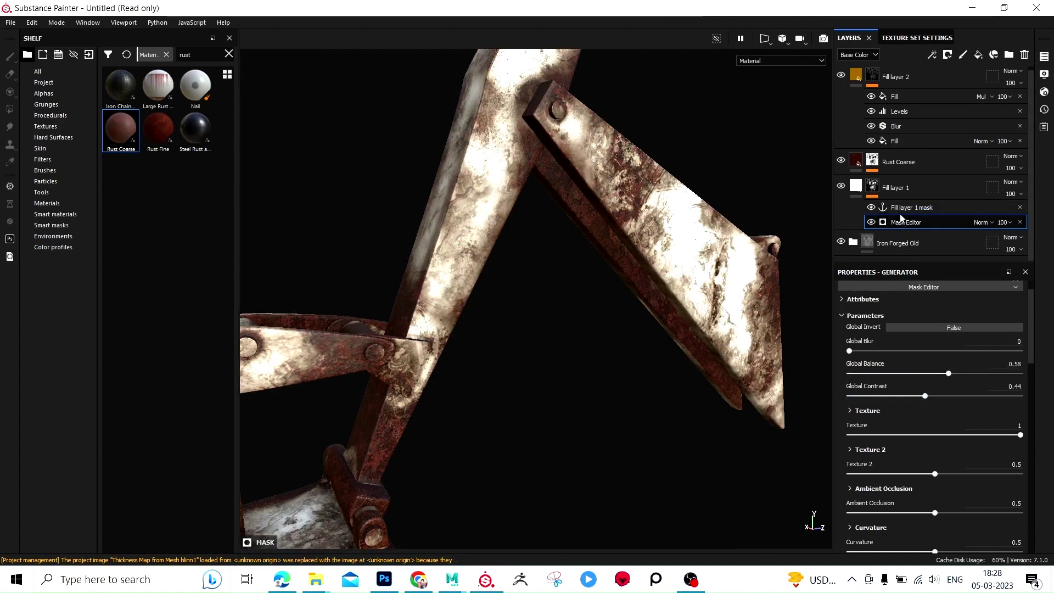
Step: Select Fill layer 1 and toggle its visibility to inspect the rust on the bucket
{"action": "left_click", "coordinate": [841, 186]}
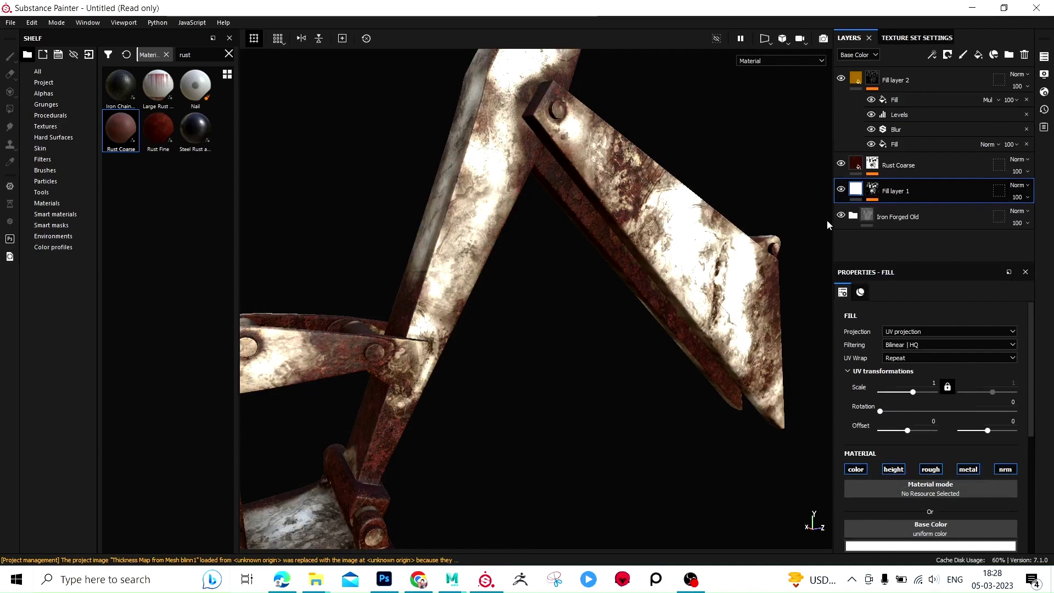
{"action": "left_click", "coordinate": [842, 190]}
{"action": "right_click_drag", "start_coordinate": [555, 260], "coordinate": [499, 308], "text": "alt"}
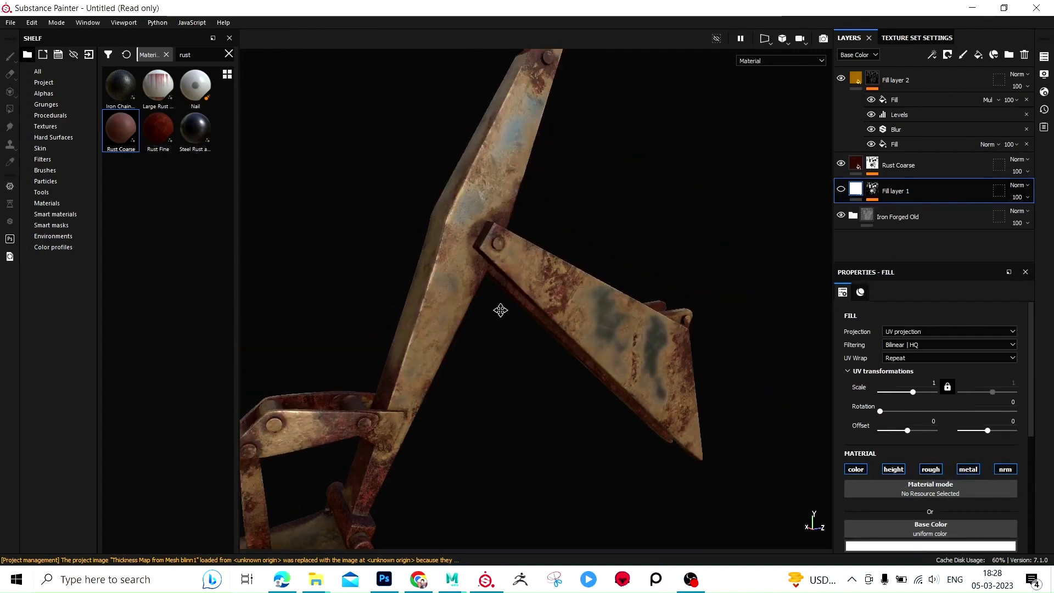
{"action": "middle_click_drag", "start_coordinate": [499, 308], "coordinate": [625, 130], "text": "alt"}
{"action": "right_click_drag", "start_coordinate": [624, 129], "coordinate": [638, 294], "text": "alt"}
{"action": "middle_click_drag", "start_coordinate": [638, 294], "coordinate": [589, 93], "text": "alt"}
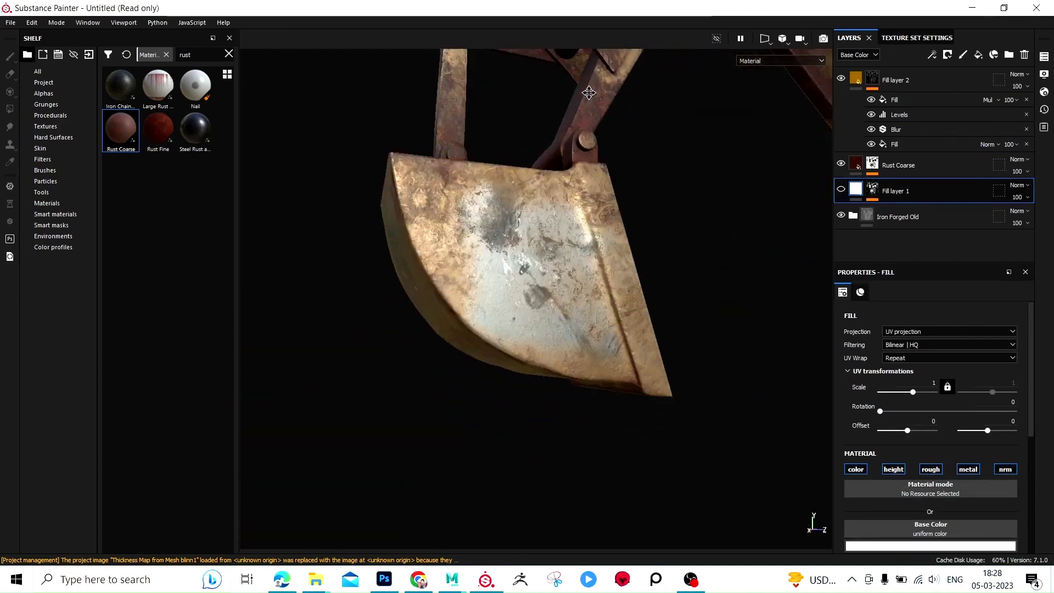
{"action": "right_click_drag", "start_coordinate": [589, 93], "coordinate": [611, 214], "text": "alt"}
{"action": "left_click", "coordinate": [842, 190]}
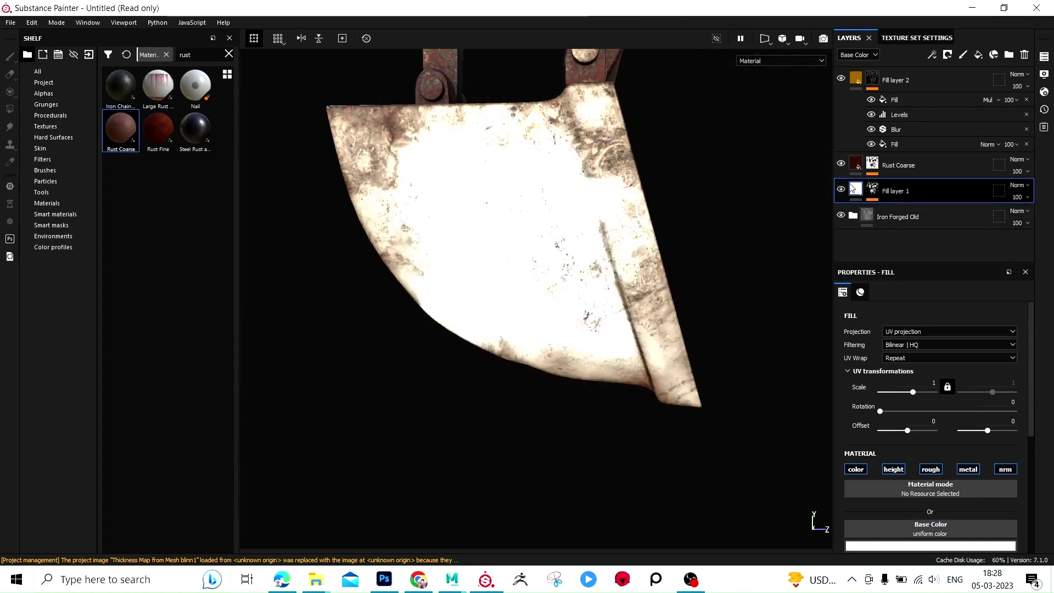
{"action": "scroll", "coordinate": [612, 223], "scroll_direction": "up", "scroll_amount": 5}
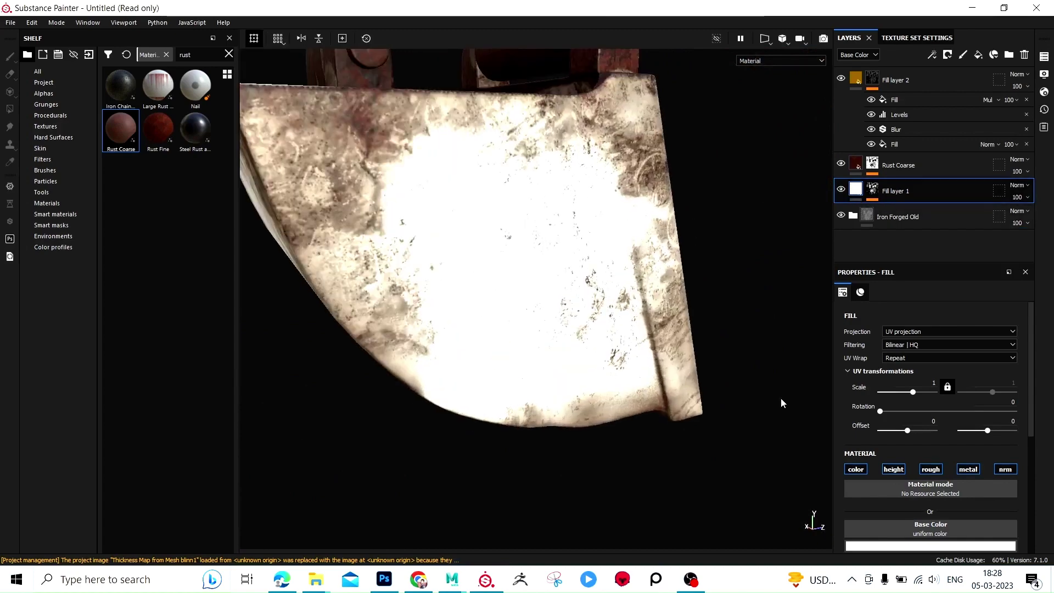
{"action": "scroll", "coordinate": [919, 467], "scroll_direction": "down", "scroll_amount": 2}
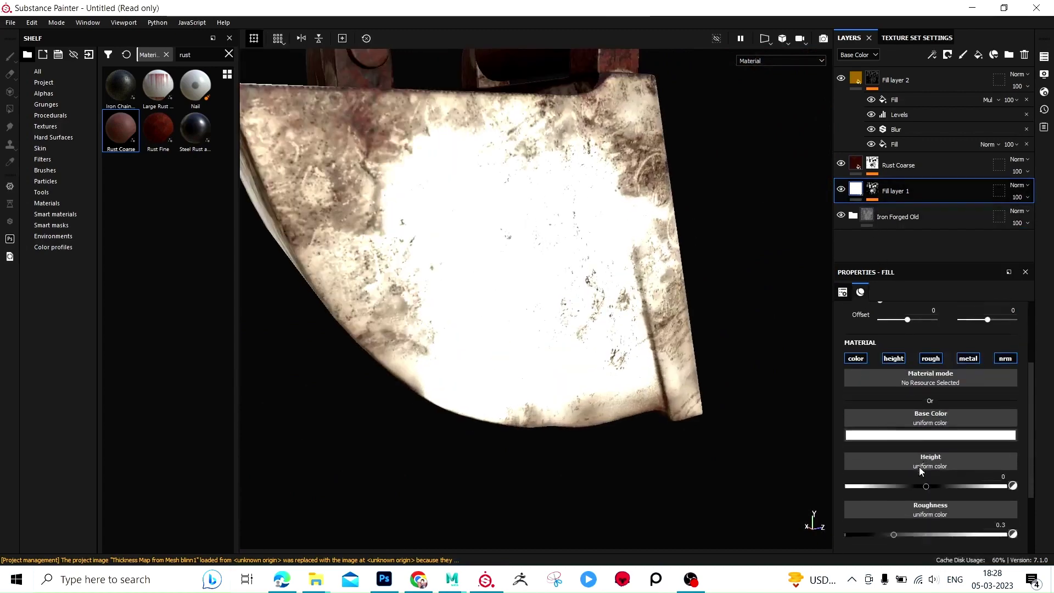
{"action": "scroll", "coordinate": [925, 434], "scroll_direction": "down", "scroll_amount": 2}
Step: Set Fill layer 1's Roughness to 0.7551, Metallic to 0.5136 and Height to 0.0136
{"action": "left_click_drag", "start_coordinate": [917, 443], "coordinate": [954, 440]}
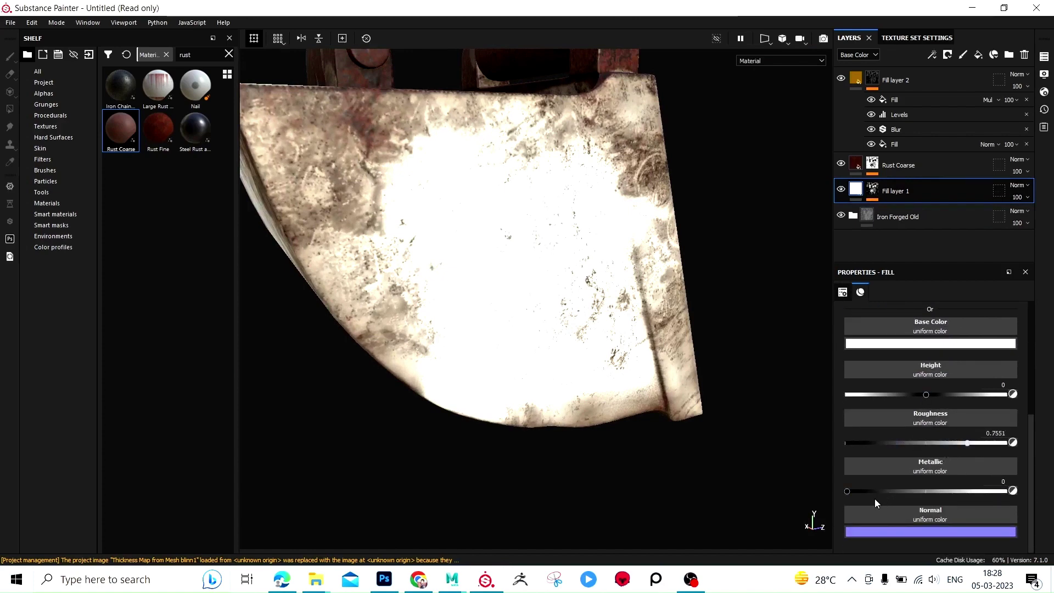
{"action": "mouse_move", "coordinate": [885, 491]}
{"action": "left_mouse_down"}
{"action": "mouse_move", "coordinate": [937, 490]}
{"action": "mouse_move", "coordinate": [928, 490]}
{"action": "left_mouse_up"}
{"action": "left_click_drag", "start_coordinate": [927, 395], "coordinate": [929, 399]}
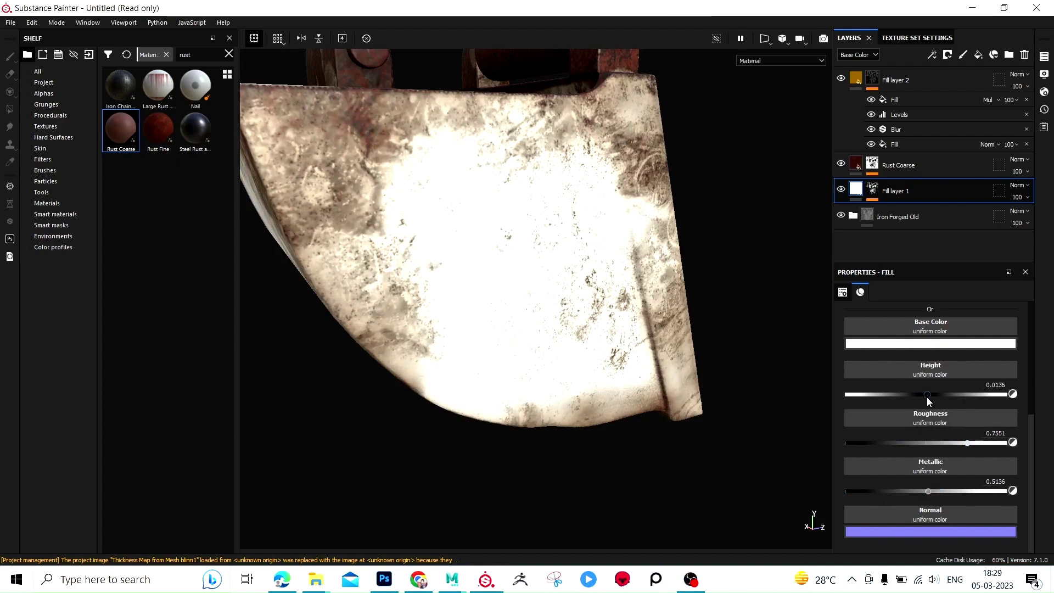
{"action": "scroll", "coordinate": [929, 465], "scroll_direction": "up", "scroll_amount": 1}
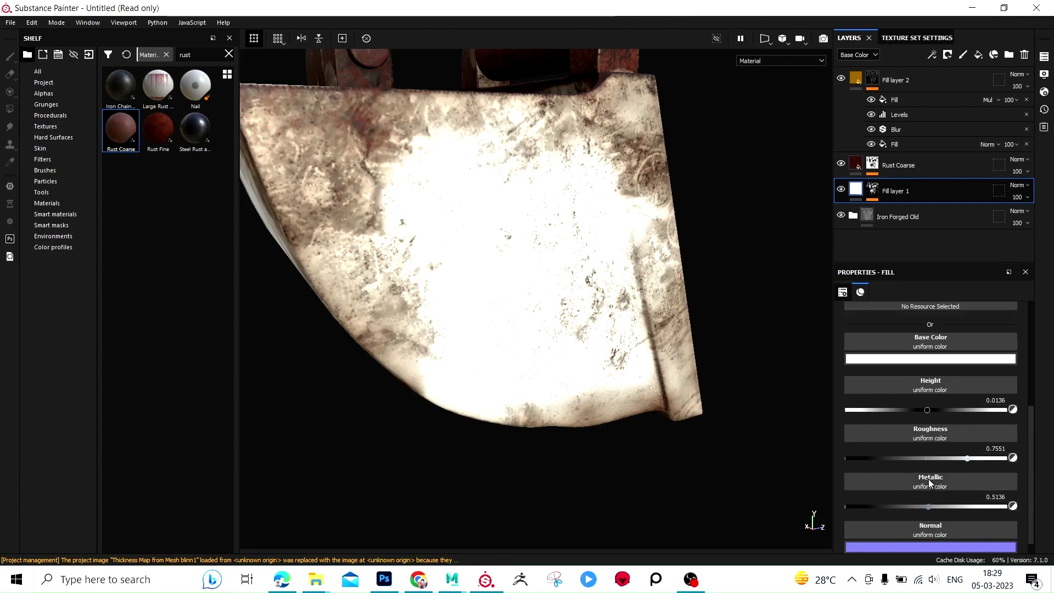
{"action": "scroll", "coordinate": [928, 479], "scroll_direction": "up", "scroll_amount": 3}
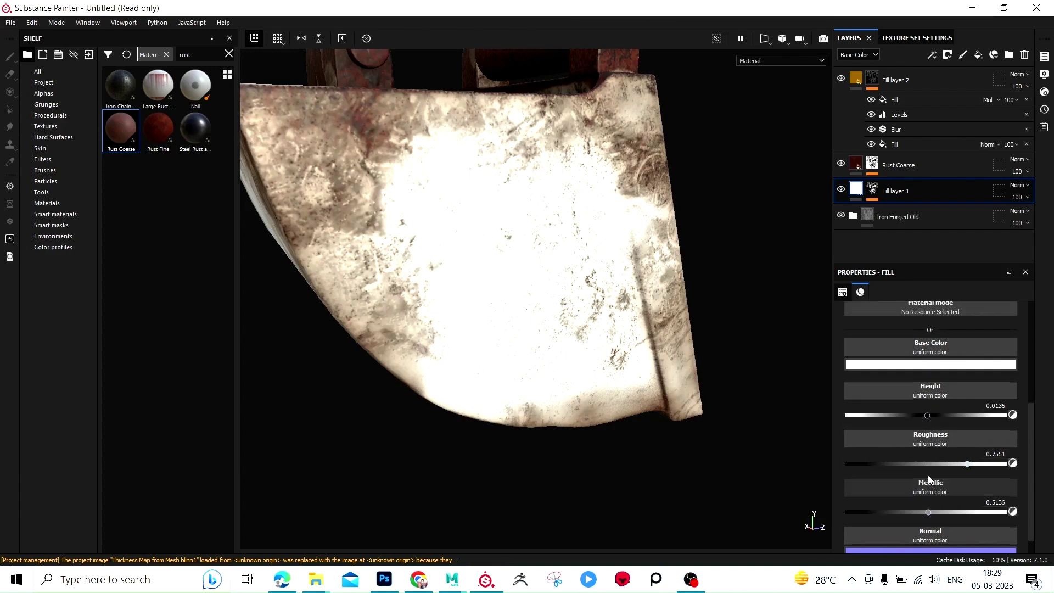
Step: Keep Fill layer 1's base colour pure white, then switch to editing its mask
{"action": "left_click", "coordinate": [914, 415]}
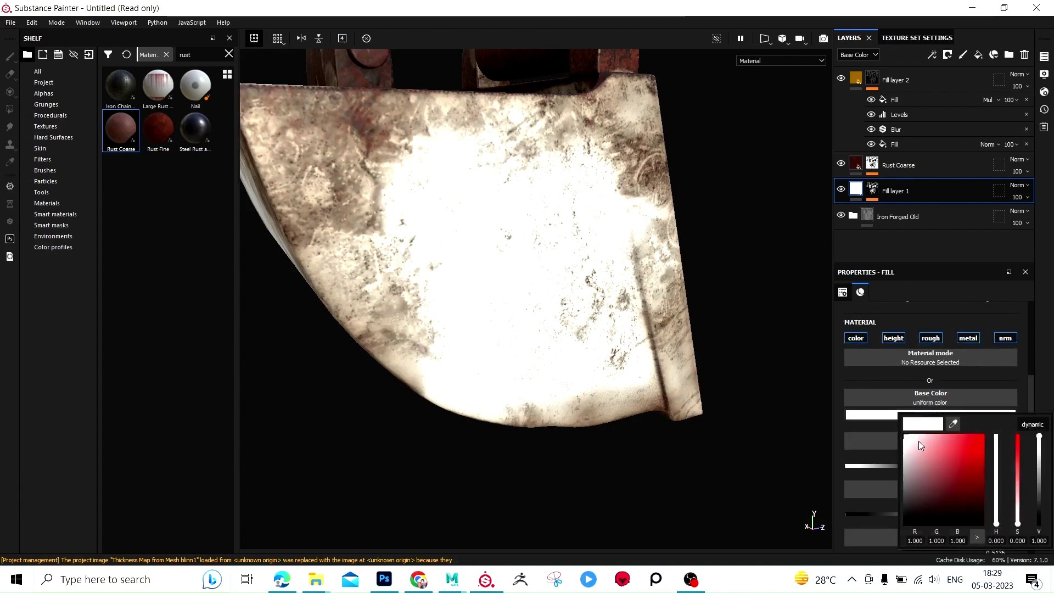
{"action": "left_click_drag", "start_coordinate": [921, 445], "coordinate": [883, 420]}
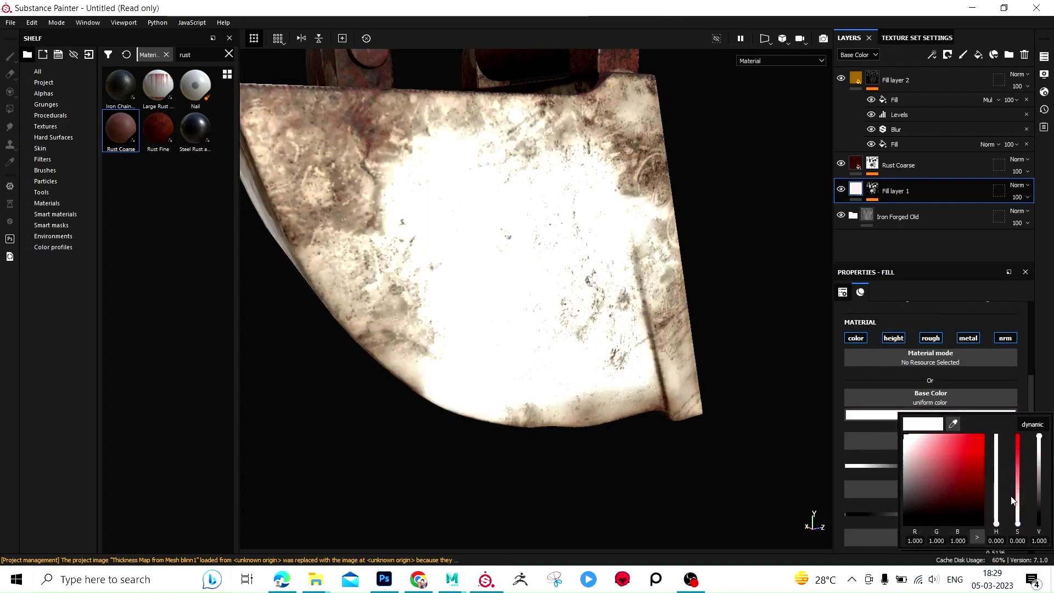
{"action": "mouse_move", "coordinate": [1039, 437]}
{"action": "left_mouse_down"}
{"action": "mouse_move", "coordinate": [1040, 456]}
{"action": "mouse_move", "coordinate": [1039, 435]}
{"action": "left_mouse_up"}
{"action": "mouse_move", "coordinate": [803, 328]}
{"action": "left_mouse_down", "text": "alt"}
{"action": "mouse_move", "coordinate": [594, 284]}
{"action": "mouse_move", "coordinate": [555, 337]}
{"action": "left_mouse_up", "text": "alt"}
{"action": "right_click_drag", "start_coordinate": [555, 337], "coordinate": [719, 311], "text": "alt"}
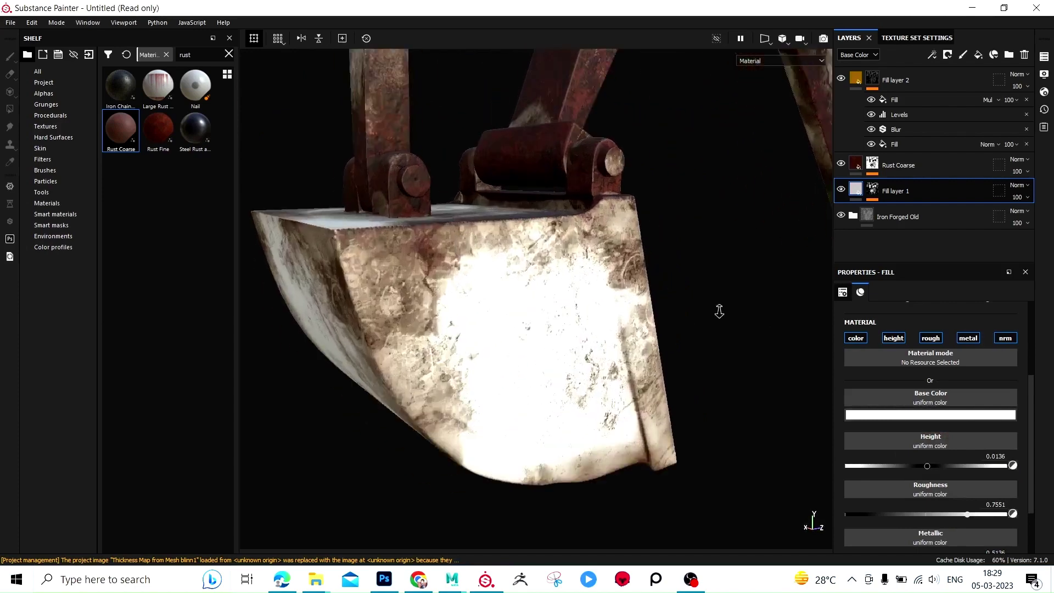
{"action": "left_click_drag", "start_coordinate": [719, 312], "coordinate": [535, 275], "text": "alt"}
{"action": "mouse_move", "coordinate": [534, 276]}
{"action": "middle_mouse_down", "text": "alt"}
{"action": "mouse_move", "coordinate": [560, 347]}
{"action": "mouse_move", "coordinate": [632, 384]}
{"action": "middle_mouse_up", "text": "alt"}
{"action": "right_click_drag", "start_coordinate": [632, 385], "coordinate": [769, 329], "text": "alt"}
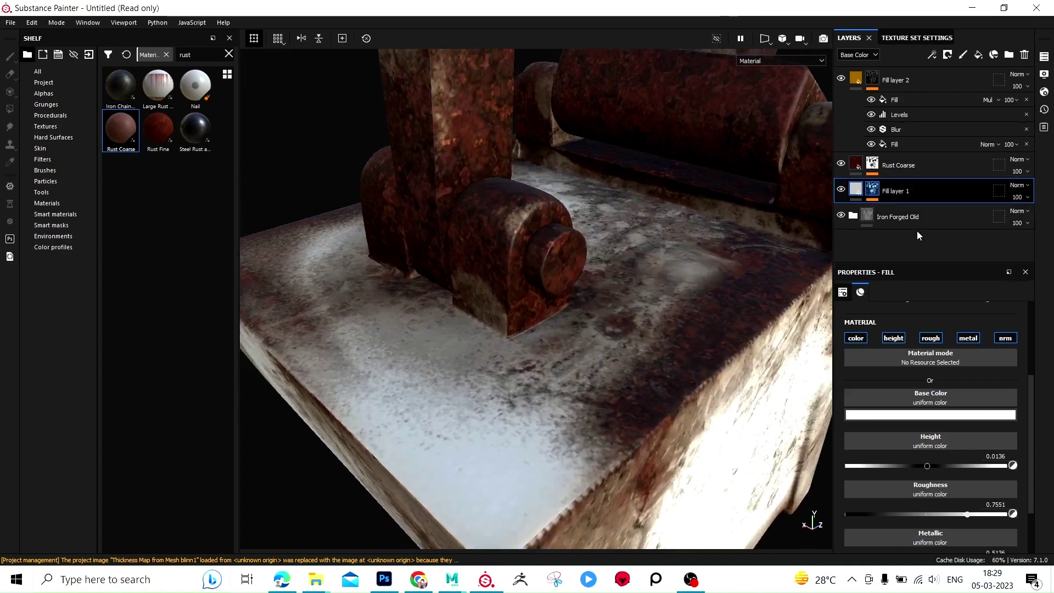
{"action": "key", "text": "c"}
{"action": "scroll", "coordinate": [913, 466], "scroll_direction": "down", "scroll_amount": 2}
Step: Open Fill layer 1's Mask Editor parameters and try higher Global Contrast values
{"action": "scroll", "coordinate": [913, 476], "scroll_direction": "down", "scroll_amount": 3}
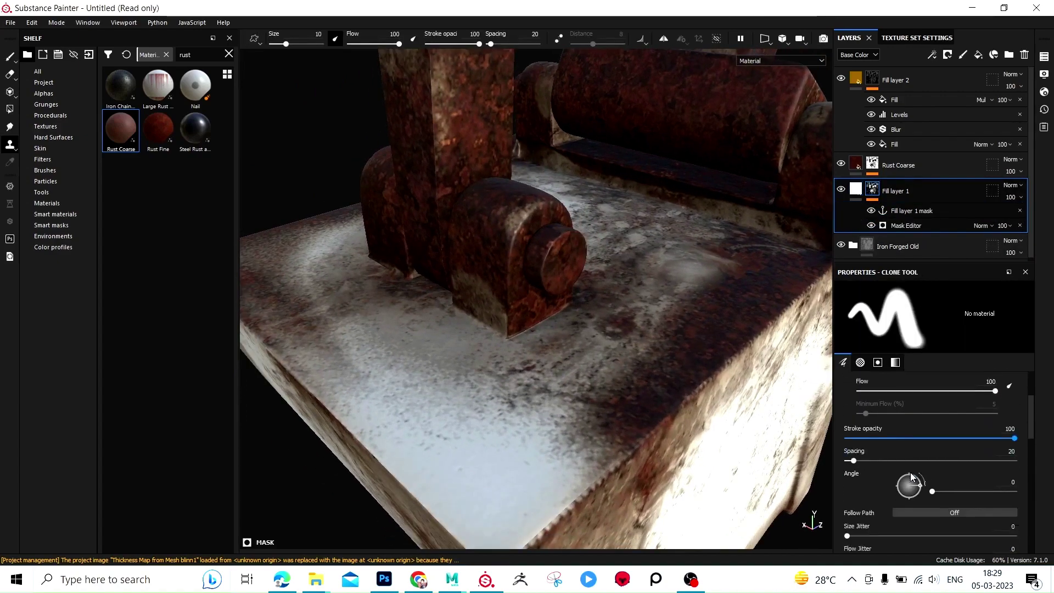
{"action": "scroll", "coordinate": [904, 483], "scroll_direction": "down", "scroll_amount": 3}
{"action": "scroll", "coordinate": [894, 491], "scroll_direction": "down", "scroll_amount": 2}
{"action": "scroll", "coordinate": [894, 492], "scroll_direction": "up", "scroll_amount": 5}
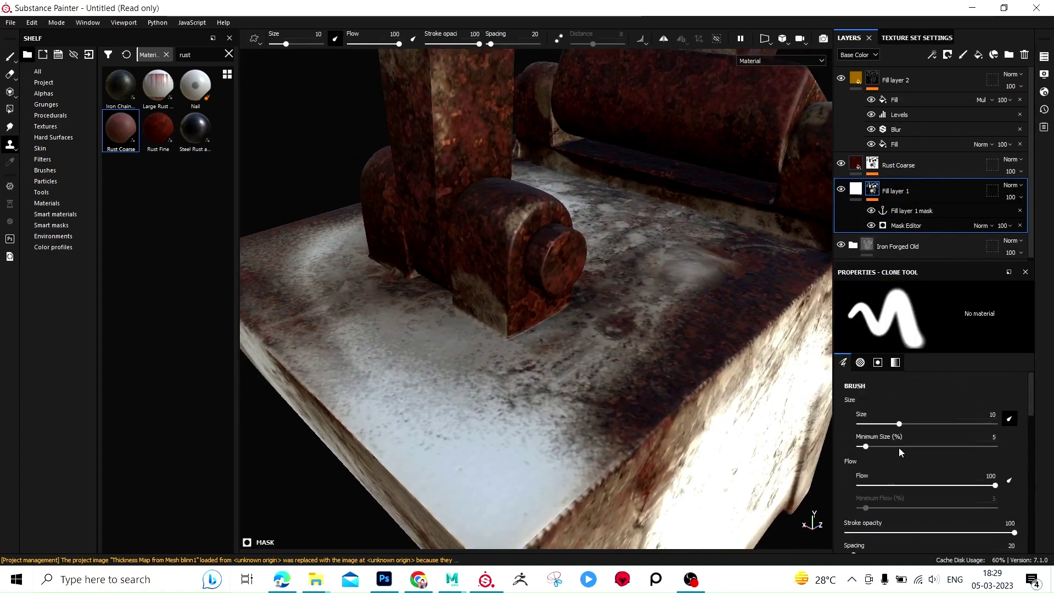
{"action": "left_click", "coordinate": [910, 225]}
{"action": "scroll", "coordinate": [913, 432], "scroll_direction": "up", "scroll_amount": 1}
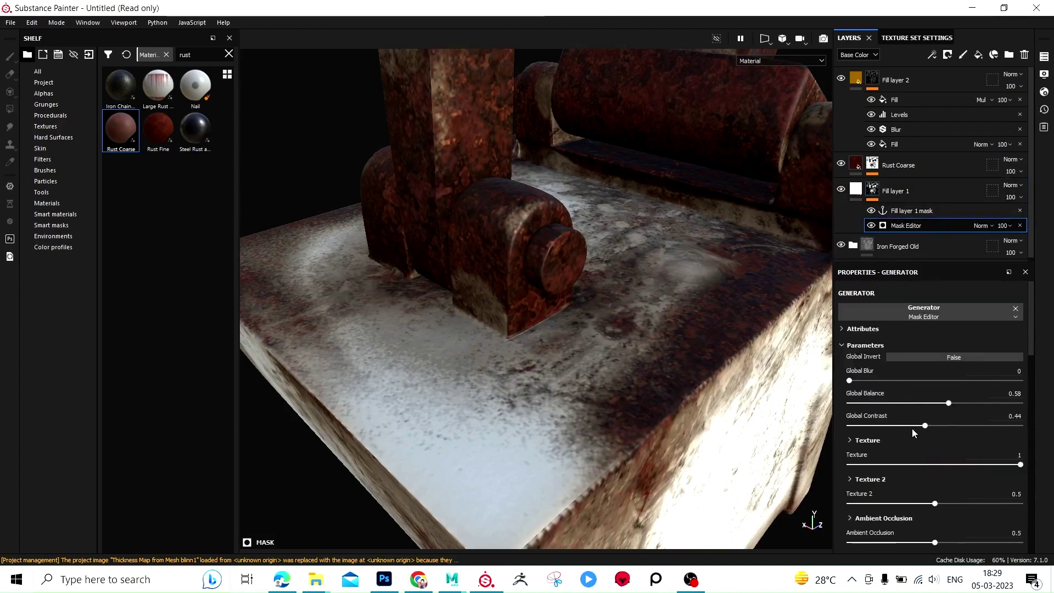
{"action": "left_click_drag", "start_coordinate": [941, 429], "coordinate": [1021, 427]}
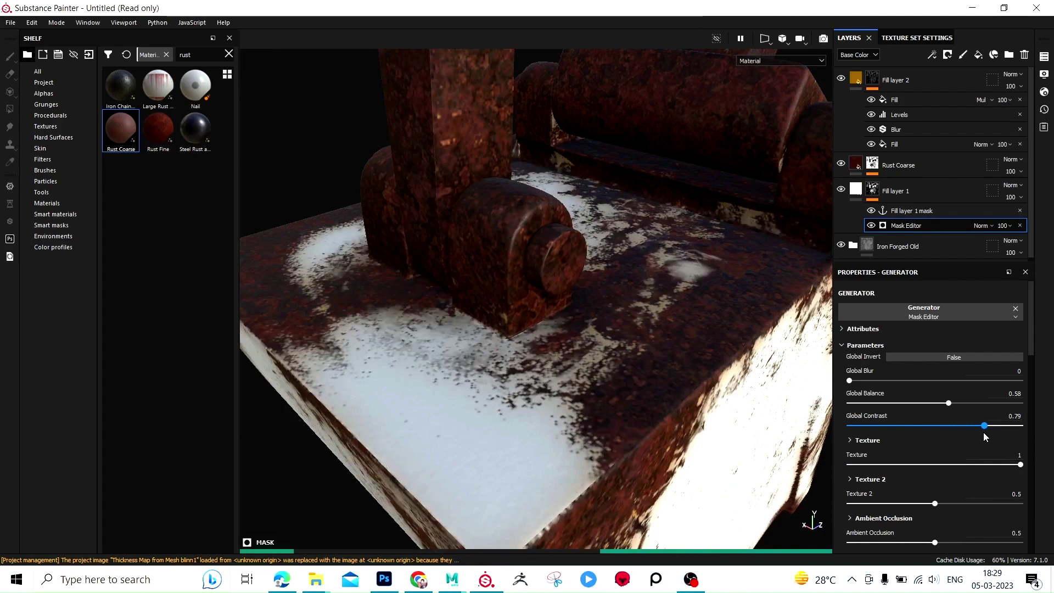
{"action": "left_click_drag", "start_coordinate": [984, 433], "coordinate": [930, 433]}
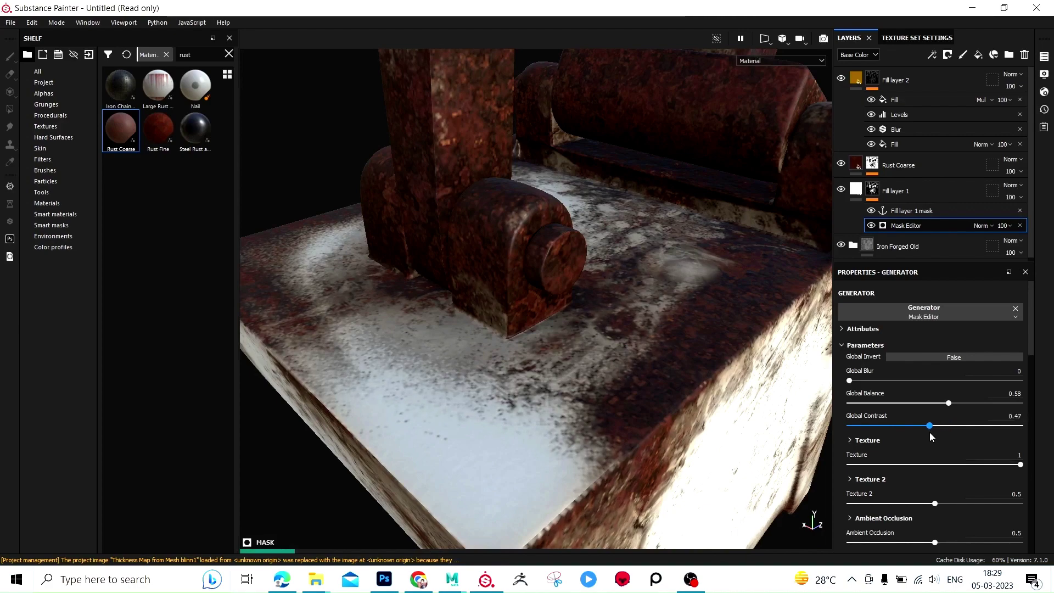
{"action": "mouse_move", "coordinate": [659, 428]}
{"action": "left_mouse_down", "text": "alt"}
{"action": "mouse_move", "coordinate": [452, 281]}
{"action": "mouse_move", "coordinate": [592, 304]}
{"action": "left_mouse_up", "text": "alt"}
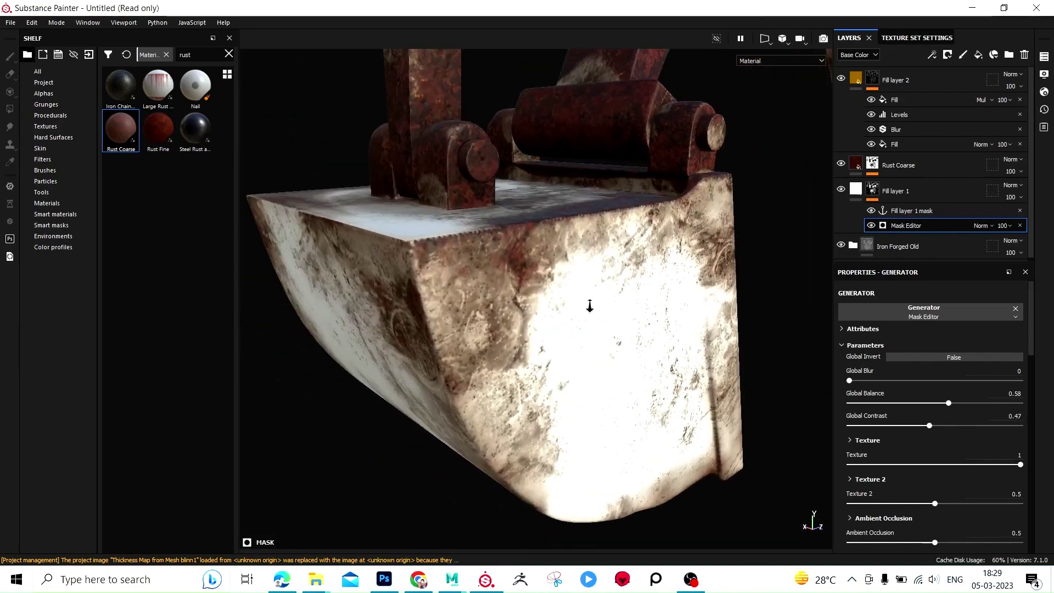
Step: Set the mask's Global Balance to 0.5 and Global Contrast to 0.63
{"action": "left_click_drag", "start_coordinate": [946, 403], "coordinate": [954, 403]}
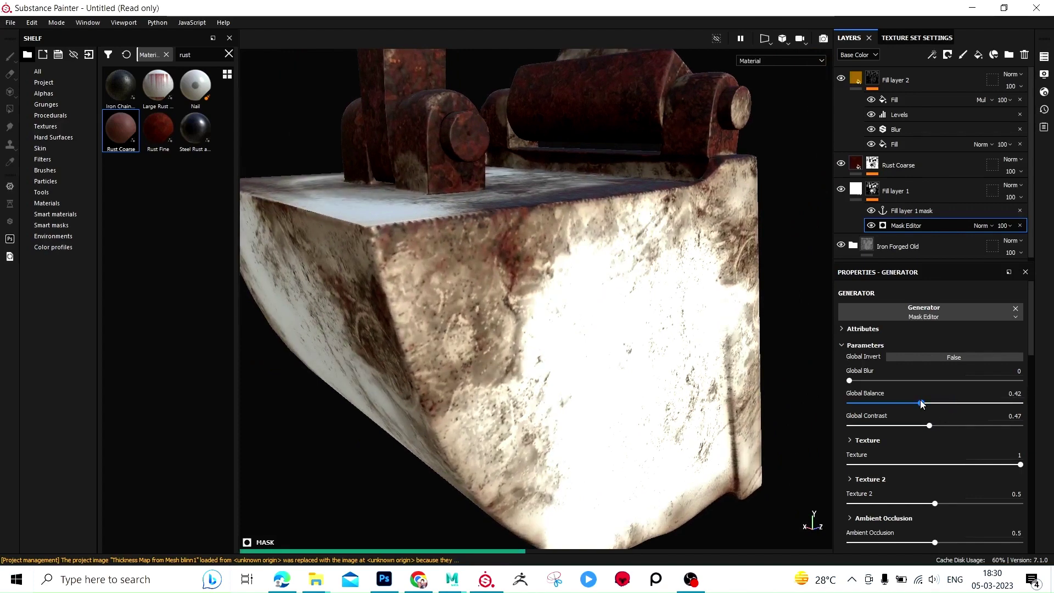
{"action": "left_click", "coordinate": [921, 403]}
{"action": "right_click_drag", "start_coordinate": [637, 361], "coordinate": [634, 385], "text": "alt"}
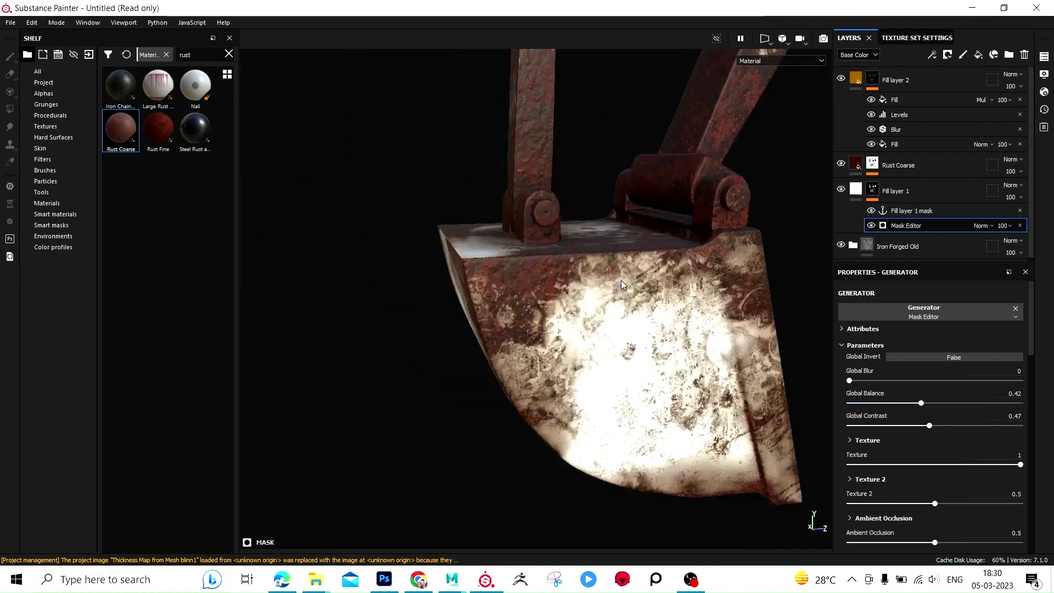
{"action": "mouse_move", "coordinate": [635, 384]}
{"action": "left_mouse_down", "text": "alt"}
{"action": "mouse_move", "coordinate": [499, 233]}
{"action": "mouse_move", "coordinate": [619, 411]}
{"action": "mouse_move", "coordinate": [626, 183]}
{"action": "mouse_move", "coordinate": [602, 245]}
{"action": "mouse_move", "coordinate": [641, 254]}
{"action": "mouse_move", "coordinate": [657, 242]}
{"action": "mouse_move", "coordinate": [681, 258]}
{"action": "left_mouse_up", "text": "alt"}
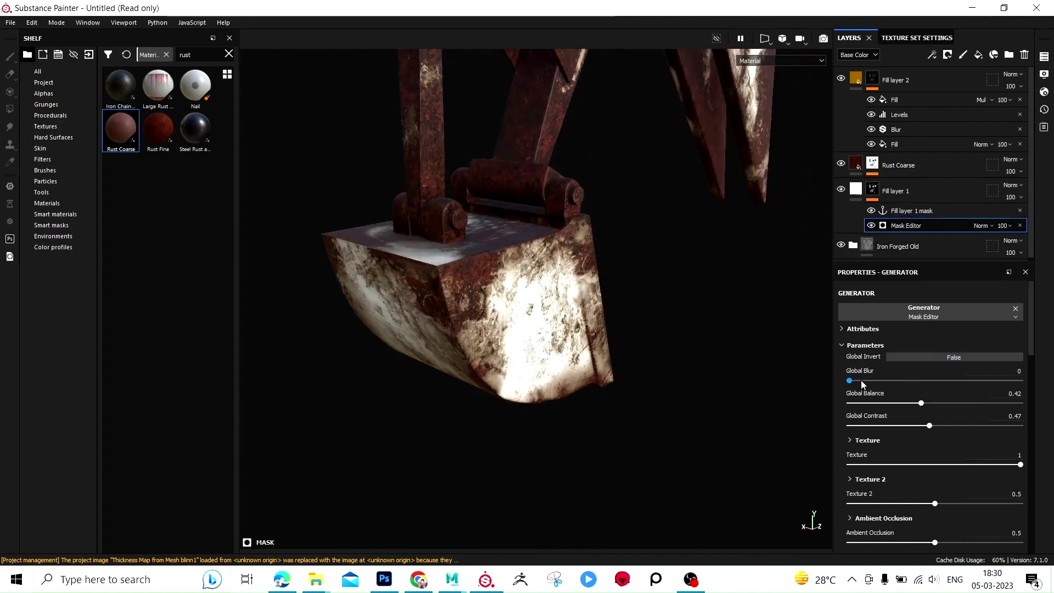
{"action": "left_click_drag", "start_coordinate": [926, 405], "coordinate": [950, 427]}
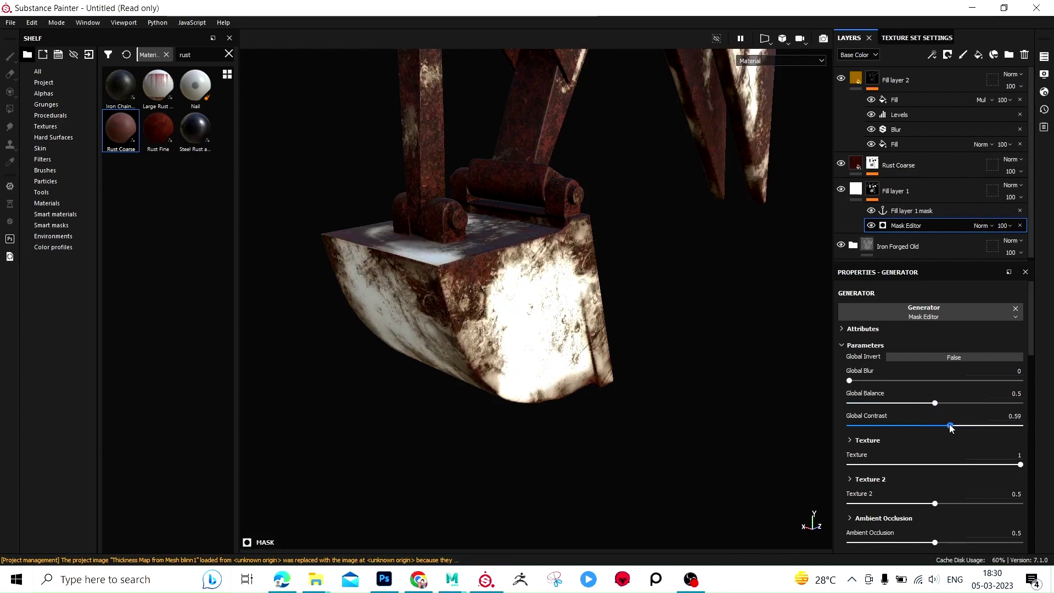
{"action": "left_click", "coordinate": [958, 426]}
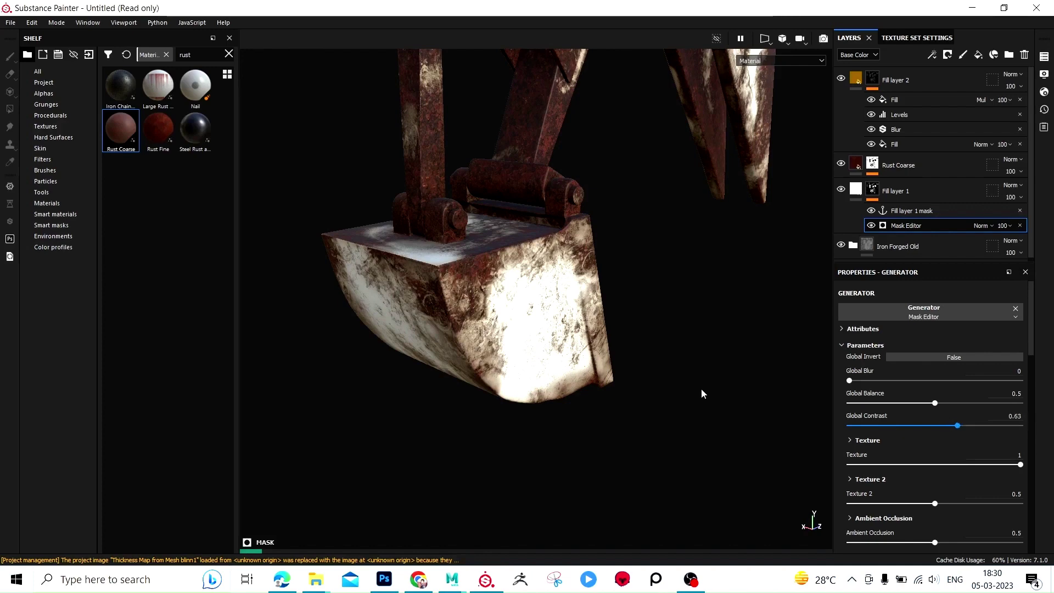
{"action": "mouse_move", "coordinate": [713, 352]}
{"action": "left_mouse_down", "text": "alt"}
{"action": "mouse_move", "coordinate": [620, 342]}
{"action": "mouse_move", "coordinate": [530, 266]}
{"action": "mouse_move", "coordinate": [546, 419]}
{"action": "mouse_move", "coordinate": [537, 331]}
{"action": "mouse_move", "coordinate": [470, 336]}
{"action": "mouse_move", "coordinate": [660, 275]}
{"action": "left_mouse_up", "text": "alt"}
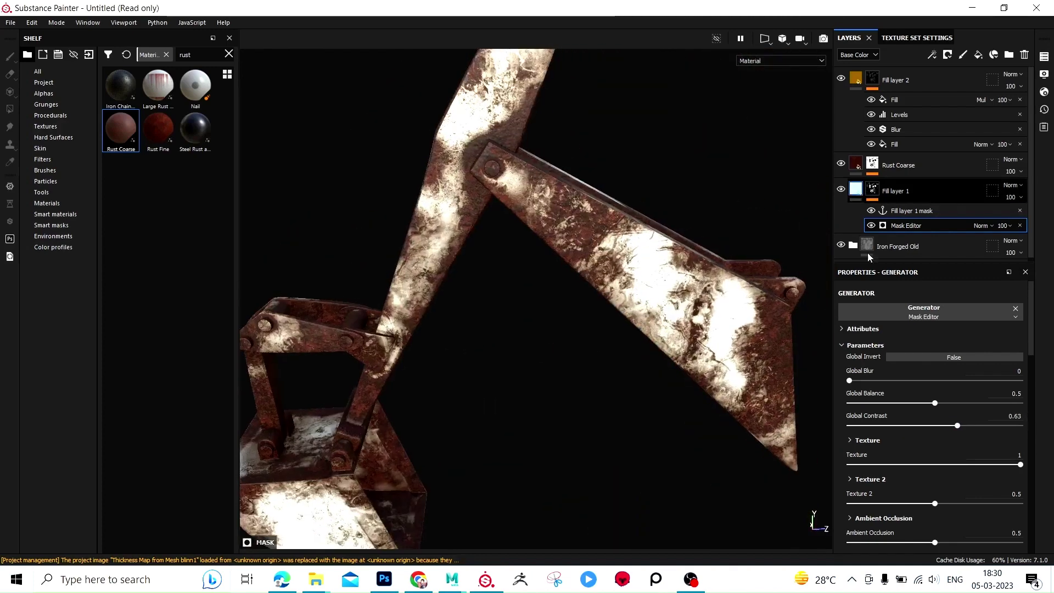
{"action": "left_click", "coordinate": [857, 190]}
Step: Shift Fill layer 1's paint hue toward a warm orange-yellow (RGB 1.000, 0.611, 0.000)
{"action": "left_click", "coordinate": [928, 416]}
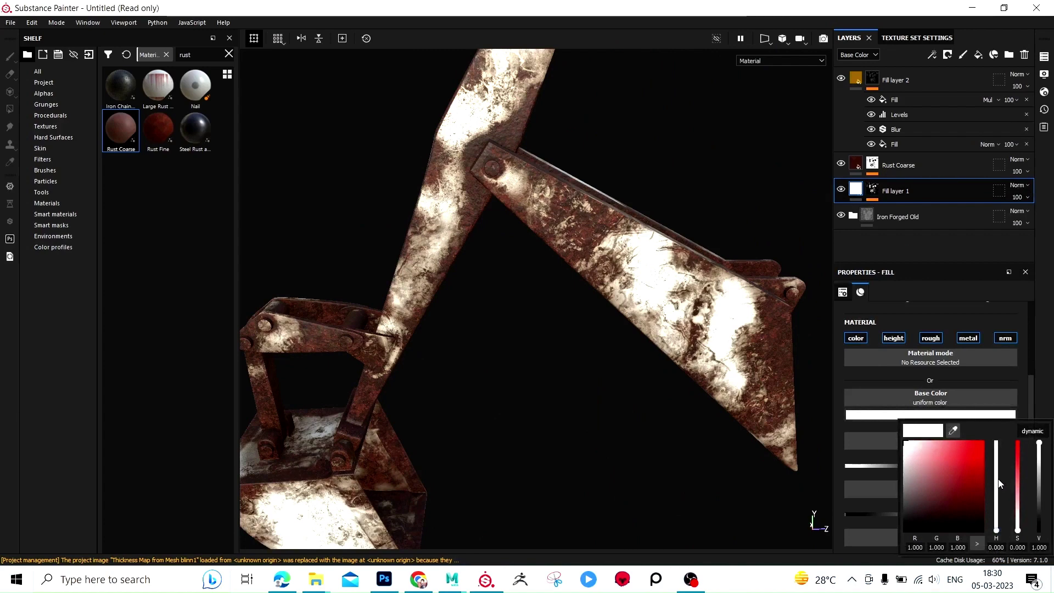
{"action": "mouse_move", "coordinate": [997, 530]}
{"action": "left_mouse_down"}
{"action": "mouse_move", "coordinate": [1001, 430]}
{"action": "mouse_move", "coordinate": [1007, 519]}
{"action": "left_mouse_up"}
{"action": "left_click", "coordinate": [968, 446]}
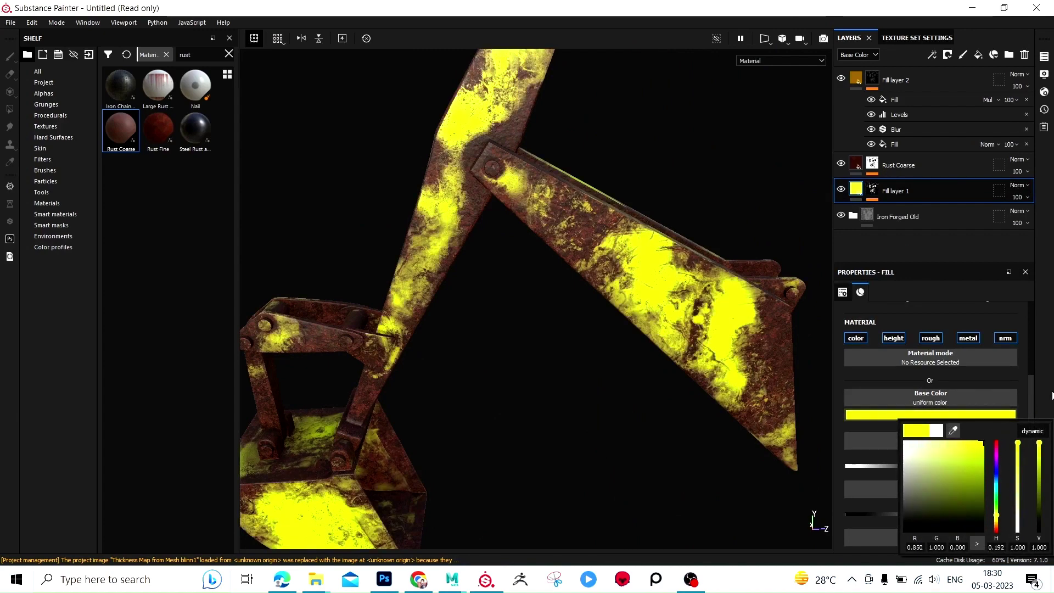
{"action": "mouse_move", "coordinate": [569, 332]}
{"action": "left_mouse_down", "text": "alt"}
{"action": "mouse_move", "coordinate": [667, 158]}
{"action": "mouse_move", "coordinate": [654, 264]}
{"action": "mouse_move", "coordinate": [568, 360]}
{"action": "mouse_move", "coordinate": [659, 318]}
{"action": "mouse_move", "coordinate": [686, 329]}
{"action": "left_mouse_up", "text": "alt"}
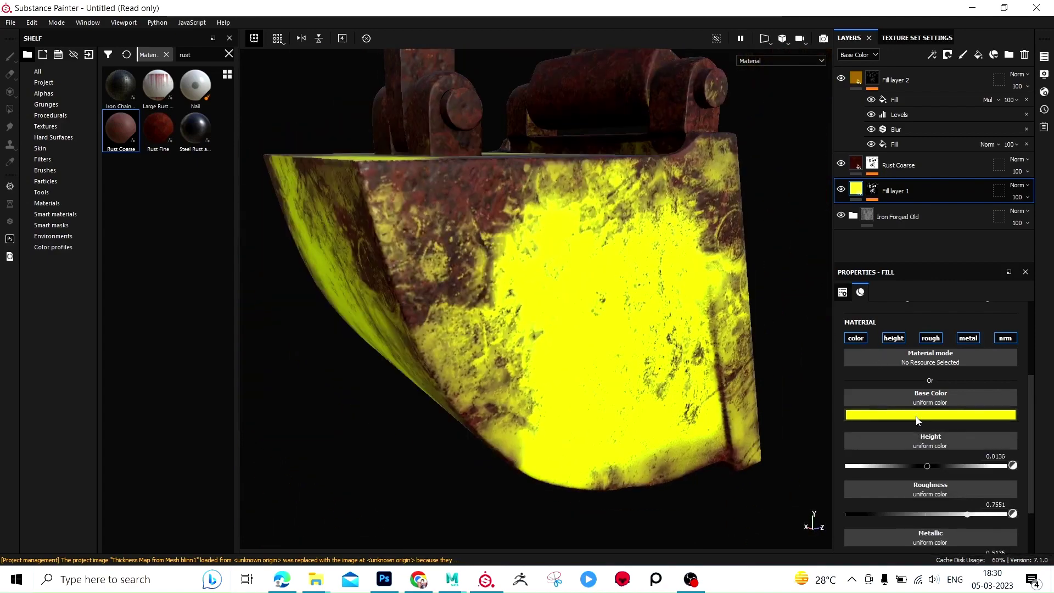
{"action": "left_click", "coordinate": [931, 415]}
{"action": "left_click", "coordinate": [996, 516]}
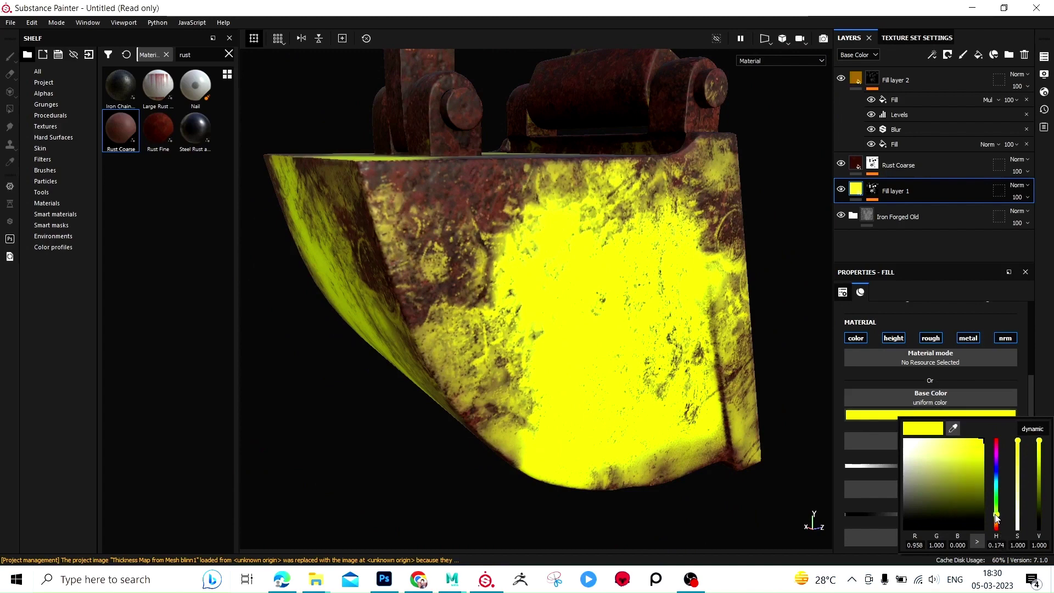
{"action": "left_click_drag", "start_coordinate": [997, 518], "coordinate": [1005, 524]}
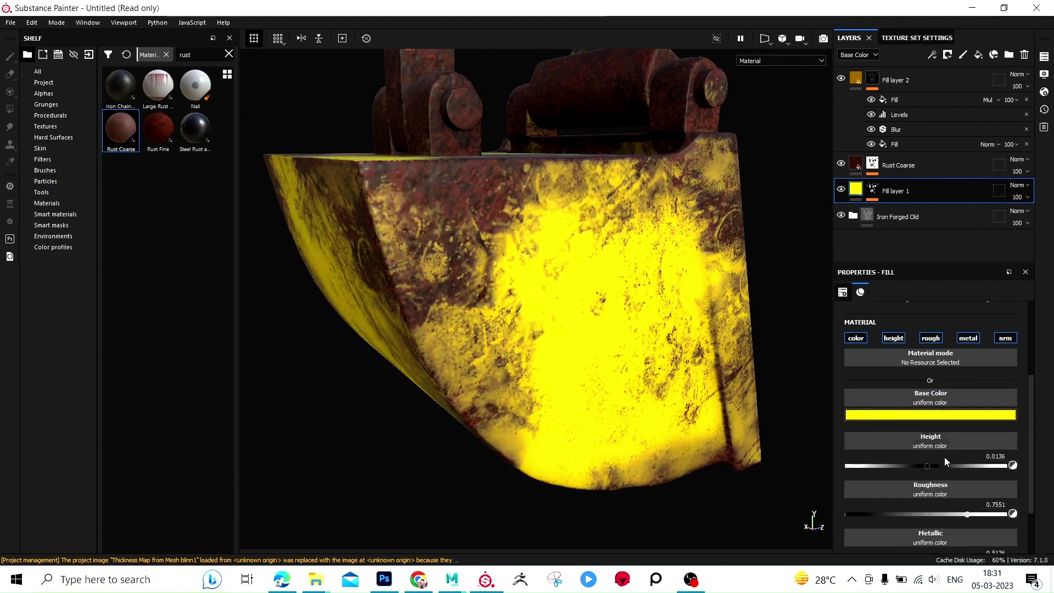
{"action": "left_click", "coordinate": [936, 416]}
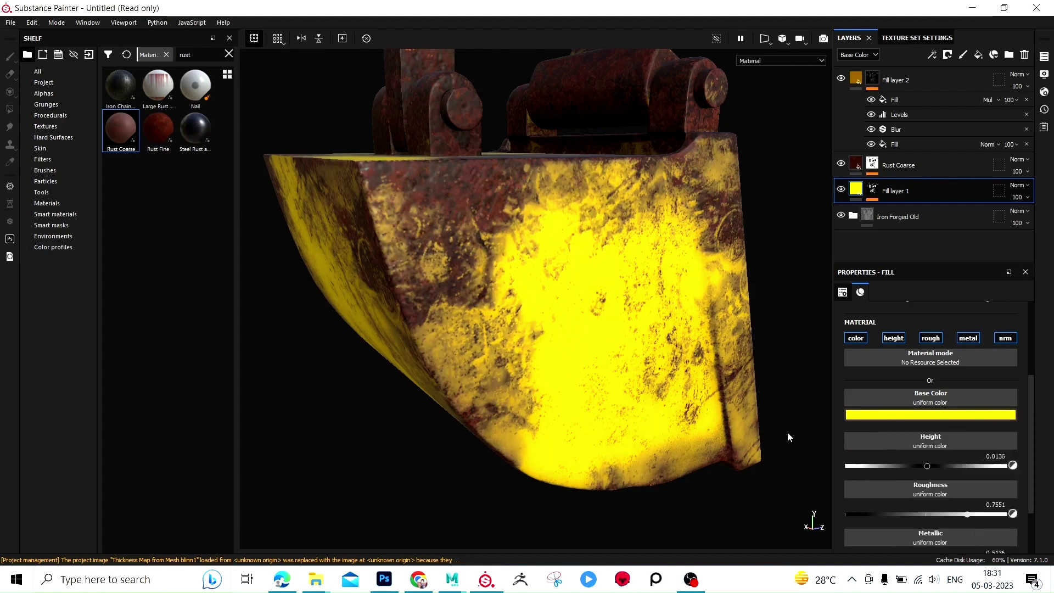
Step: Lower the yellow paint's Roughness to 0.1633 for a glossier bucket
{"action": "scroll", "coordinate": [473, 370], "scroll_direction": "down", "scroll_amount": 5}
{"action": "mouse_move", "coordinate": [504, 419]}
{"action": "left_mouse_down", "text": "alt"}
{"action": "mouse_move", "coordinate": [492, 430]}
{"action": "mouse_move", "coordinate": [170, 306]}
{"action": "mouse_move", "coordinate": [553, 353]}
{"action": "left_mouse_up", "text": "alt"}
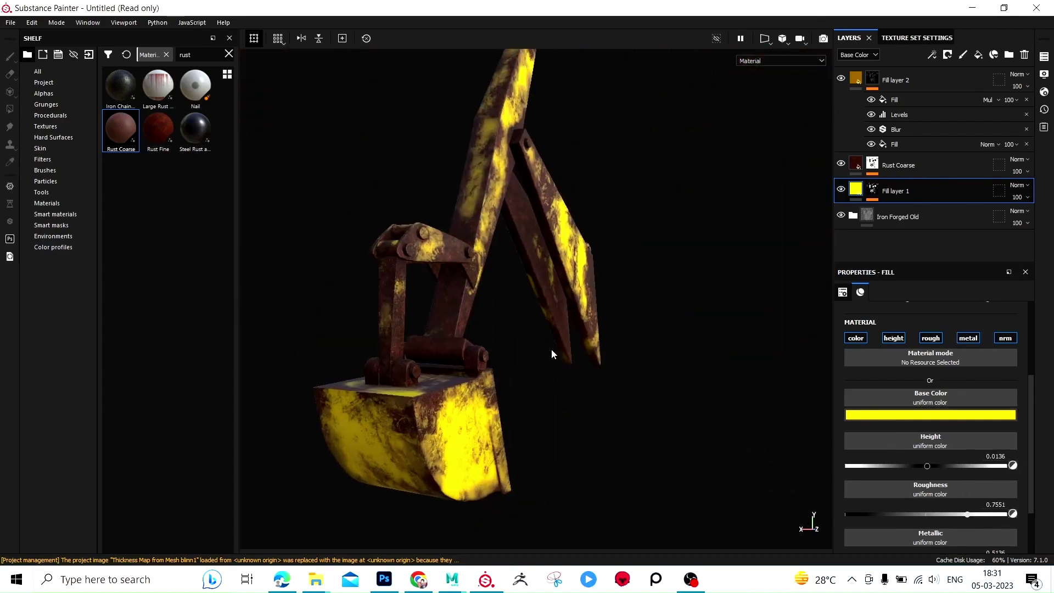
{"action": "scroll", "coordinate": [464, 266], "scroll_direction": "up", "scroll_amount": 3}
{"action": "middle_click_drag", "start_coordinate": [595, 334], "coordinate": [433, 300], "text": "alt"}
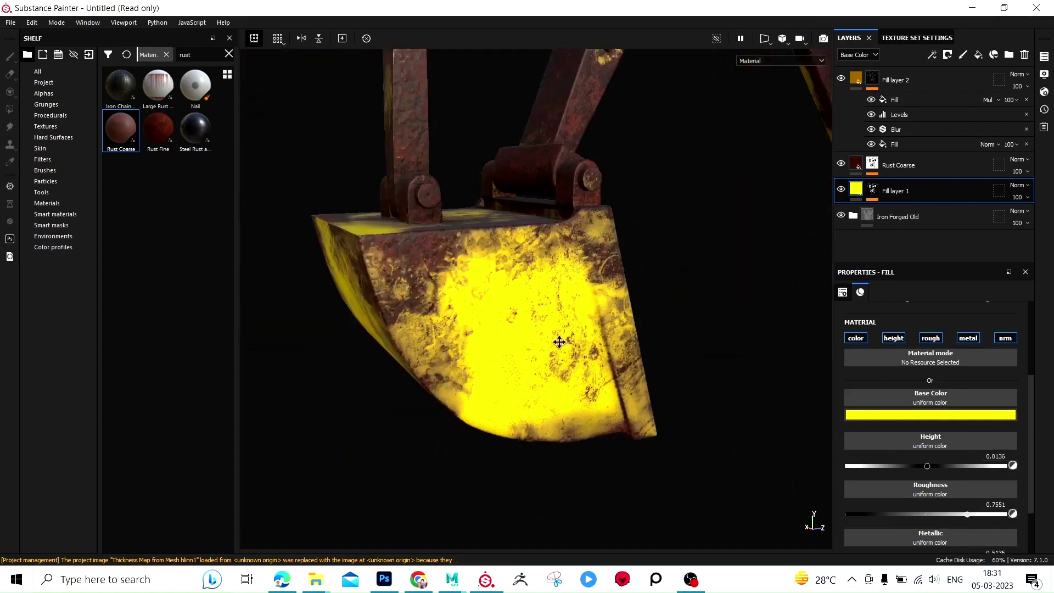
{"action": "left_click_drag", "start_coordinate": [432, 300], "coordinate": [536, 311], "text": "alt"}
{"action": "scroll", "coordinate": [675, 301], "scroll_direction": "up", "scroll_amount": 3}
{"action": "mouse_move", "coordinate": [676, 302]}
{"action": "left_mouse_down", "text": "alt"}
{"action": "mouse_move", "coordinate": [708, 353]}
{"action": "mouse_move", "coordinate": [768, 347]}
{"action": "left_mouse_up", "text": "alt"}
{"action": "mouse_move", "coordinate": [659, 348]}
{"action": "left_mouse_down", "text": "alt"}
{"action": "mouse_move", "coordinate": [579, 348]}
{"action": "mouse_move", "coordinate": [464, 289]}
{"action": "mouse_move", "coordinate": [495, 307]}
{"action": "left_mouse_up", "text": "alt"}
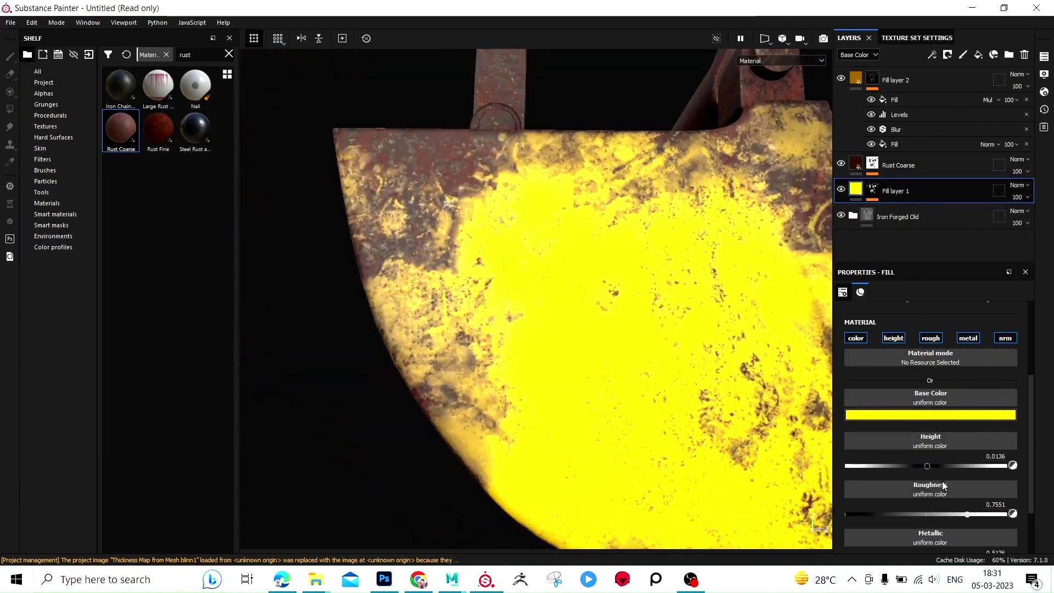
{"action": "mouse_move", "coordinate": [960, 514]}
{"action": "left_mouse_down"}
{"action": "mouse_move", "coordinate": [861, 514]}
{"action": "mouse_move", "coordinate": [872, 514]}
{"action": "left_mouse_up"}
Step: Set the yellow paint's Metallic to 0.4898 and orbit to check the bucket
{"action": "scroll", "coordinate": [678, 426], "scroll_direction": "down", "scroll_amount": 2}
{"action": "left_click_drag", "start_coordinate": [632, 416], "coordinate": [701, 377], "text": "alt"}
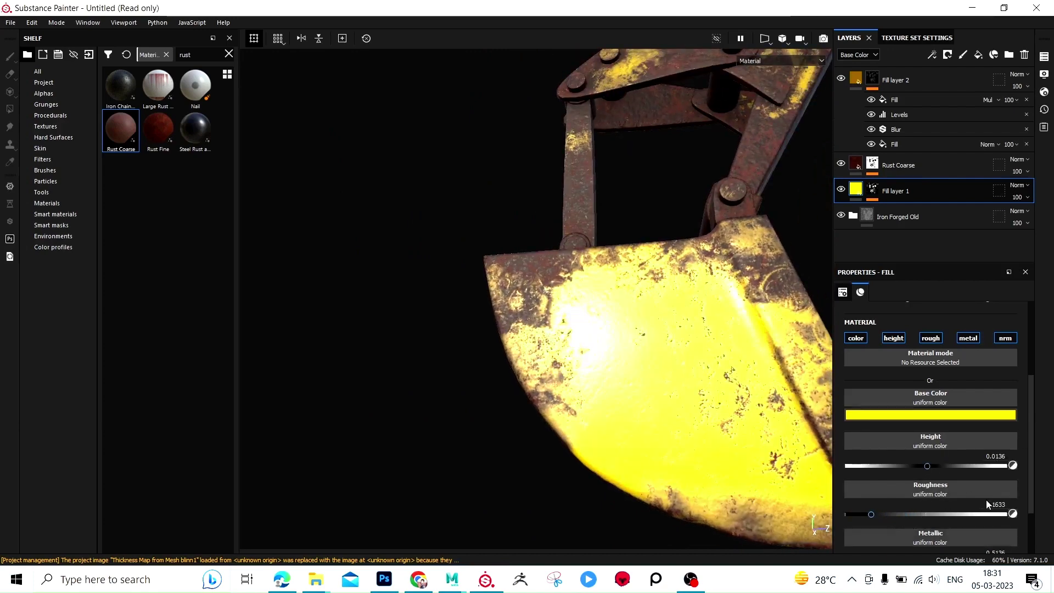
{"action": "scroll", "coordinate": [987, 500], "scroll_direction": "down", "scroll_amount": 3}
{"action": "left_click_drag", "start_coordinate": [962, 492], "coordinate": [1048, 498]}
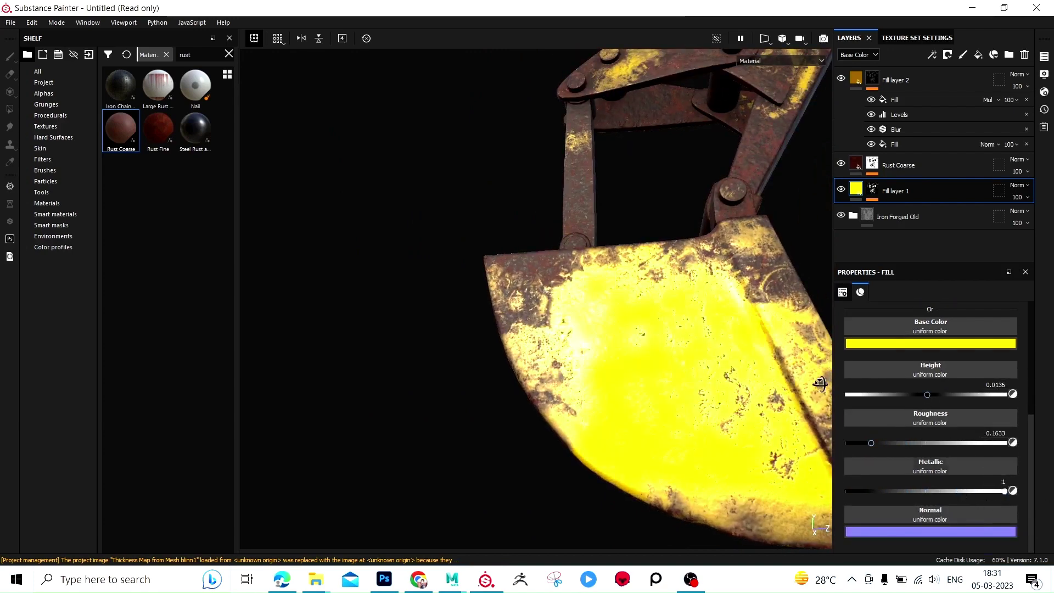
{"action": "left_click_drag", "start_coordinate": [820, 384], "coordinate": [826, 461], "text": "alt"}
{"action": "left_click", "coordinate": [957, 492]}
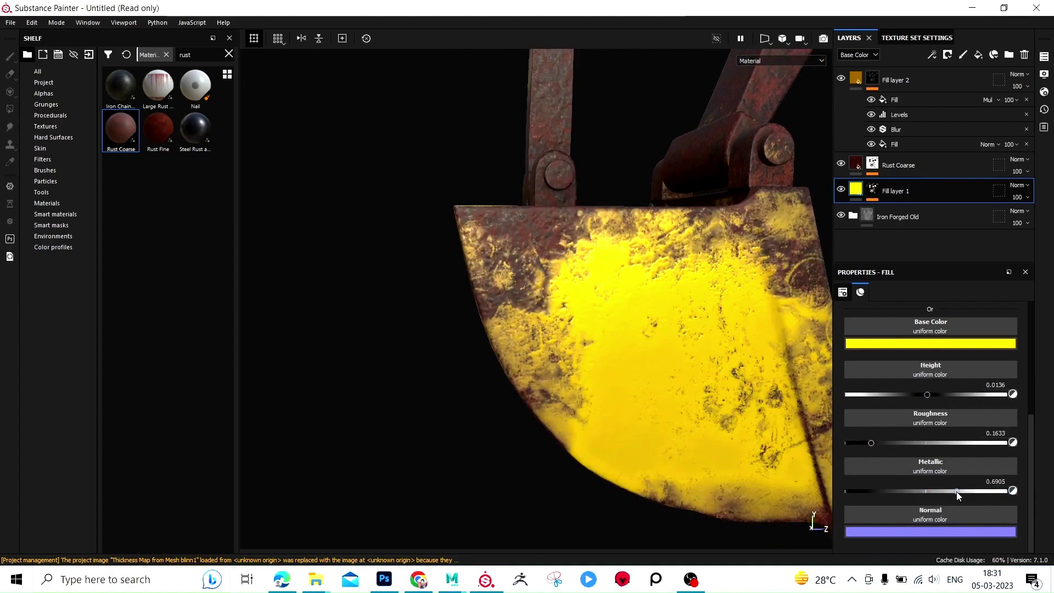
{"action": "left_click", "coordinate": [925, 489]}
{"action": "left_click_drag", "start_coordinate": [735, 406], "coordinate": [438, 368], "text": "alt"}
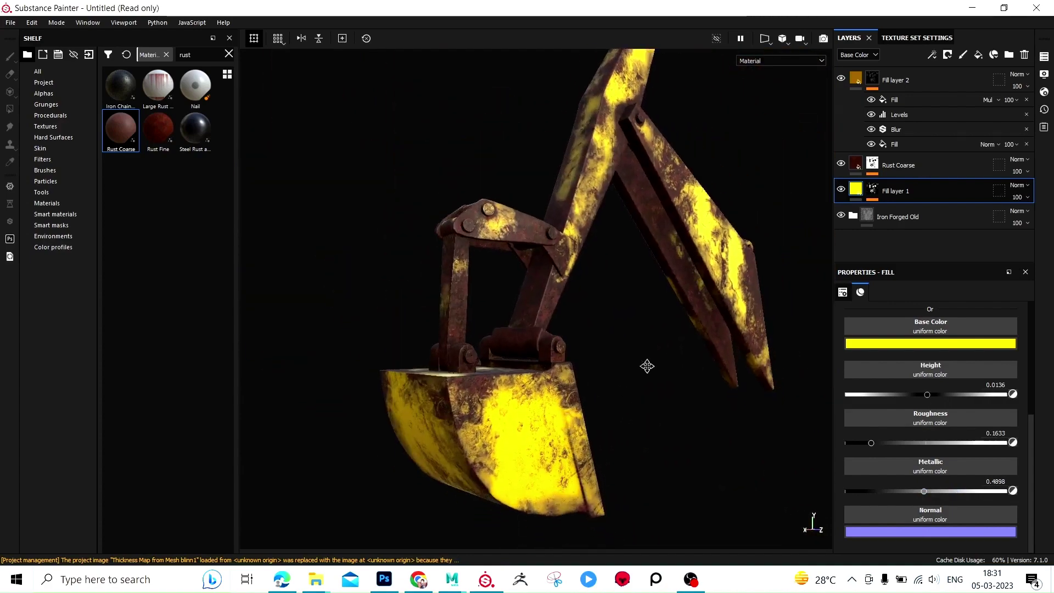
{"action": "mouse_move", "coordinate": [438, 368]}
{"action": "left_mouse_down", "text": "alt"}
{"action": "mouse_move", "coordinate": [684, 419]}
{"action": "mouse_move", "coordinate": [591, 412]}
{"action": "mouse_move", "coordinate": [548, 371]}
{"action": "mouse_move", "coordinate": [661, 405]}
{"action": "mouse_move", "coordinate": [698, 452]}
{"action": "mouse_move", "coordinate": [539, 360]}
{"action": "mouse_move", "coordinate": [555, 513]}
{"action": "mouse_move", "coordinate": [636, 384]}
{"action": "mouse_move", "coordinate": [666, 278]}
{"action": "mouse_move", "coordinate": [769, 231]}
{"action": "left_mouse_up", "text": "alt"}
Step: Duplicate Fill layer 2 as Fill layer 2 copy 1 and delete the copied mask effects
{"action": "left_click", "coordinate": [875, 191]}
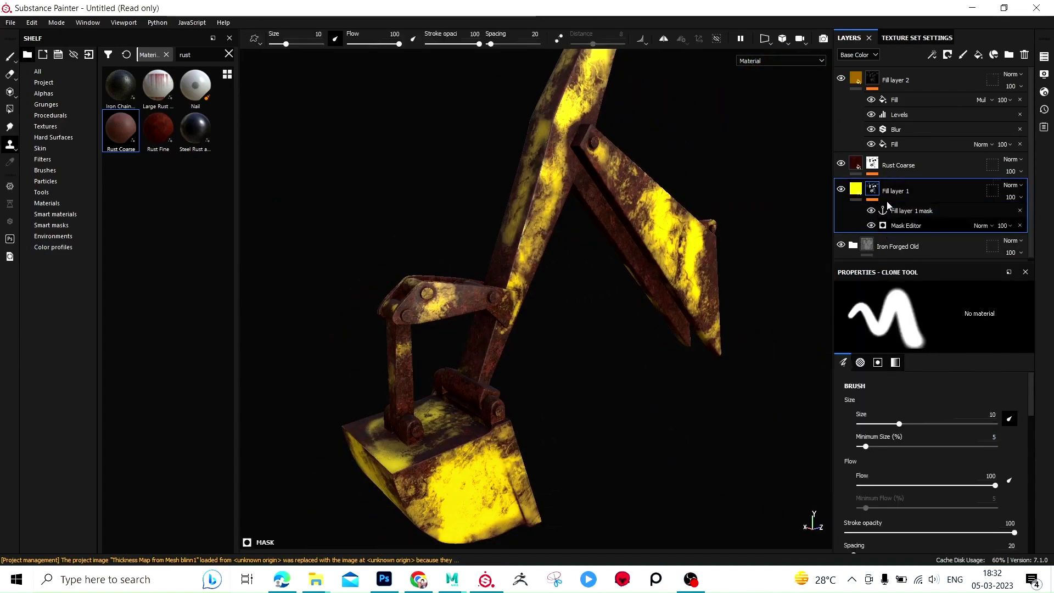
{"action": "left_click", "coordinate": [906, 225]}
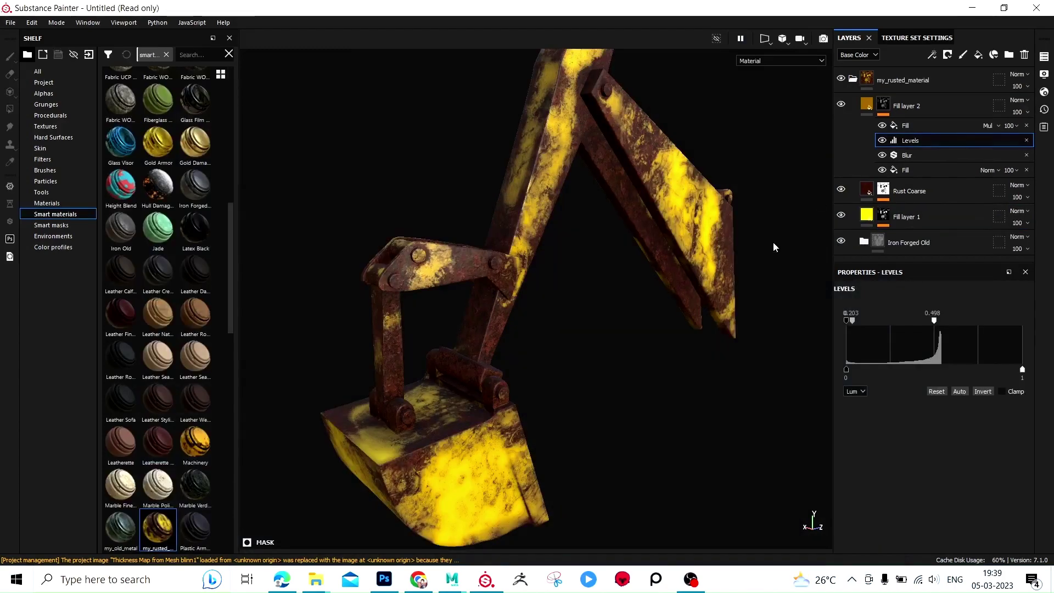
{"action": "left_click", "coordinate": [853, 80]}
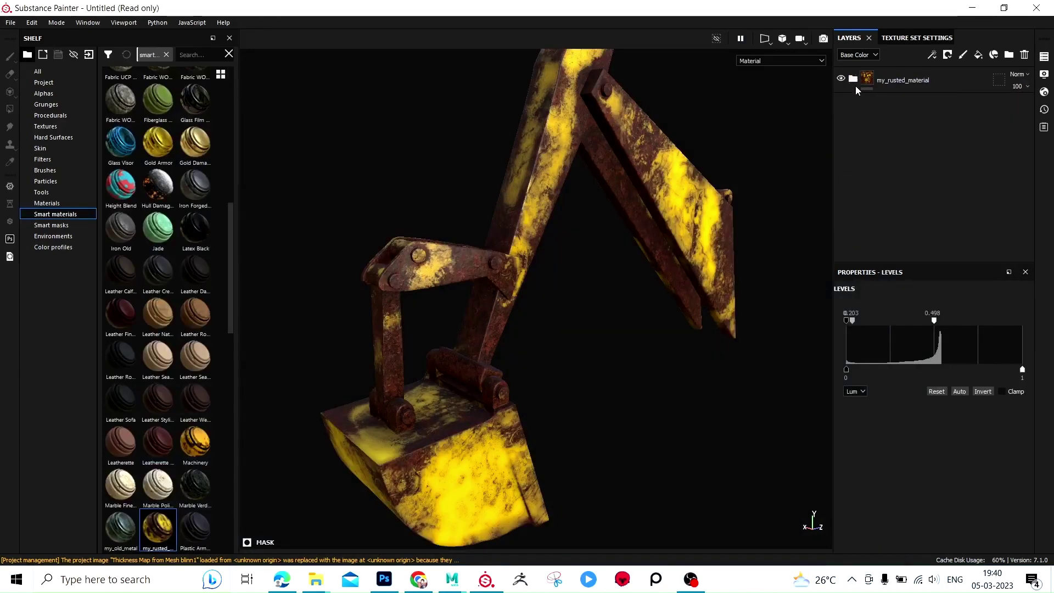
{"action": "left_click", "coordinate": [853, 79]}
{"action": "left_click", "coordinate": [910, 113]}
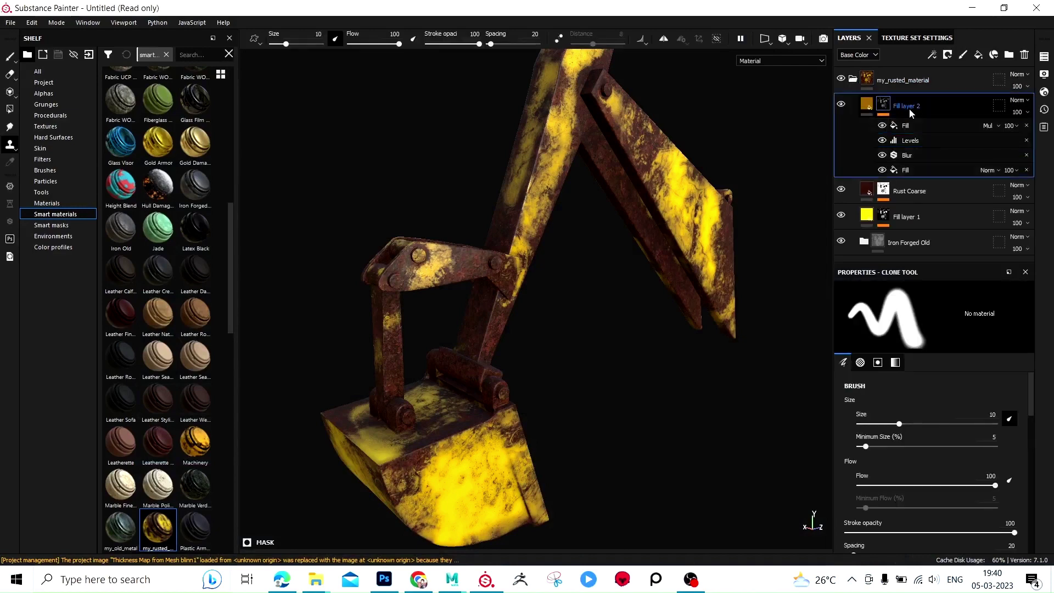
{"action": "key", "text": "ctrl+d"}
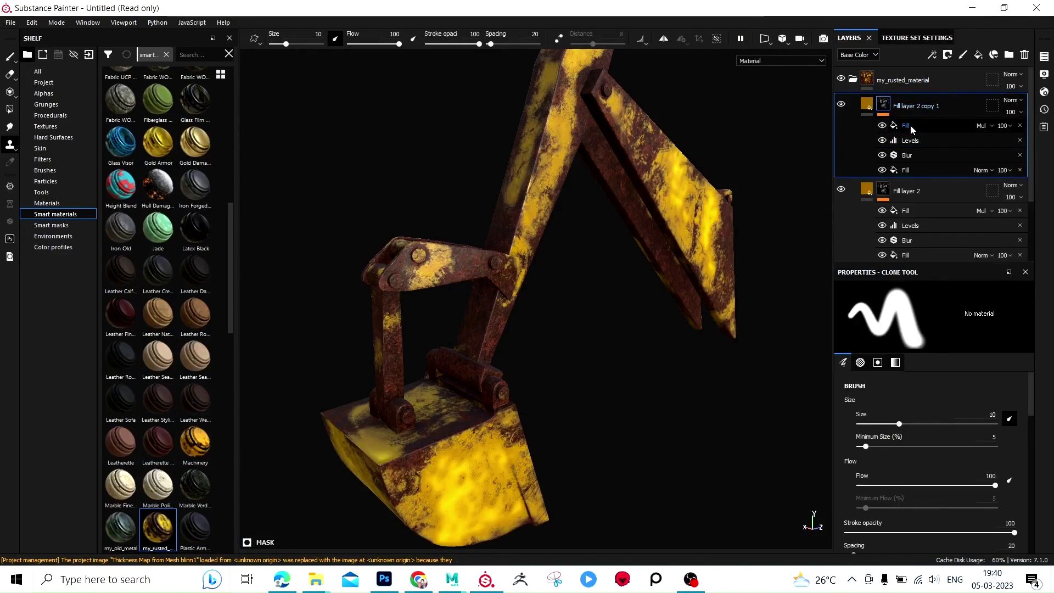
{"action": "left_click", "coordinate": [1020, 126]}
{"action": "left_click", "coordinate": [1021, 125]}
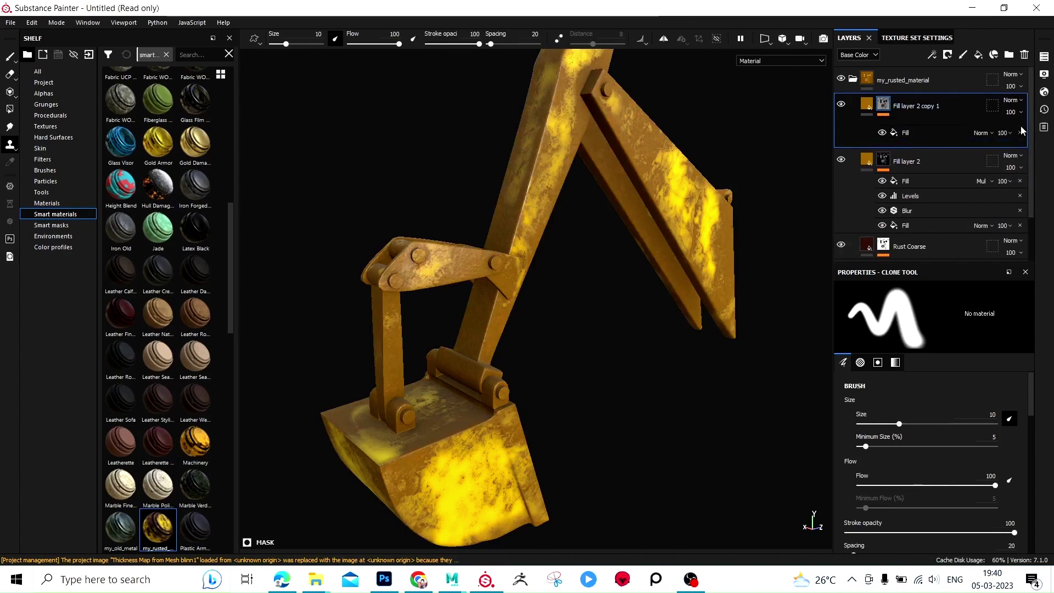
Step: Add a Dripping Rust generator to the copy's mask and adjust its Rust Contrast
{"action": "right_click", "coordinate": [882, 107]}
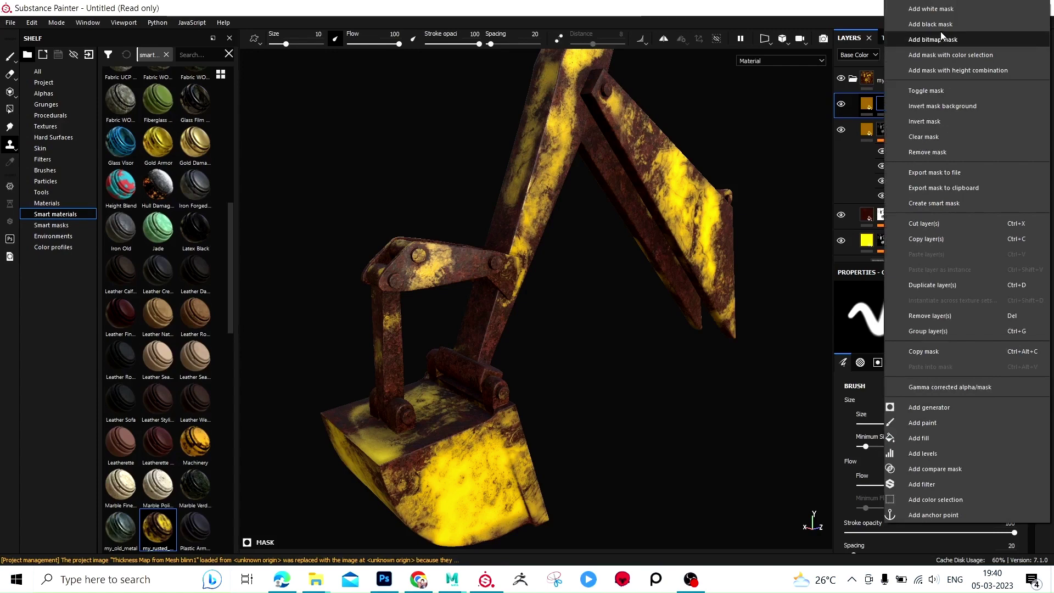
{"action": "left_click", "coordinate": [919, 408]}
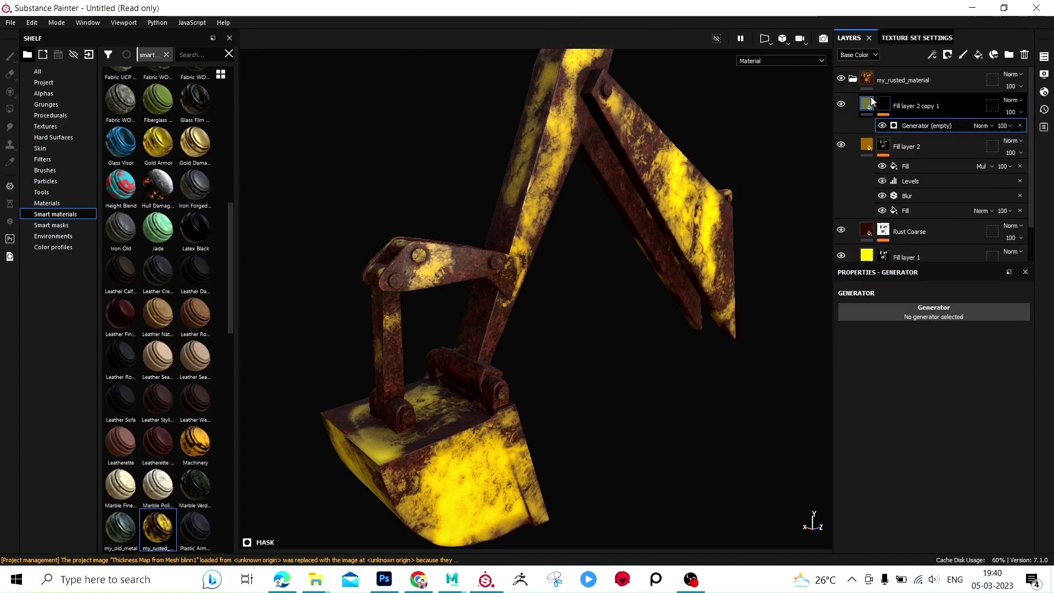
{"action": "left_click", "coordinate": [934, 312]}
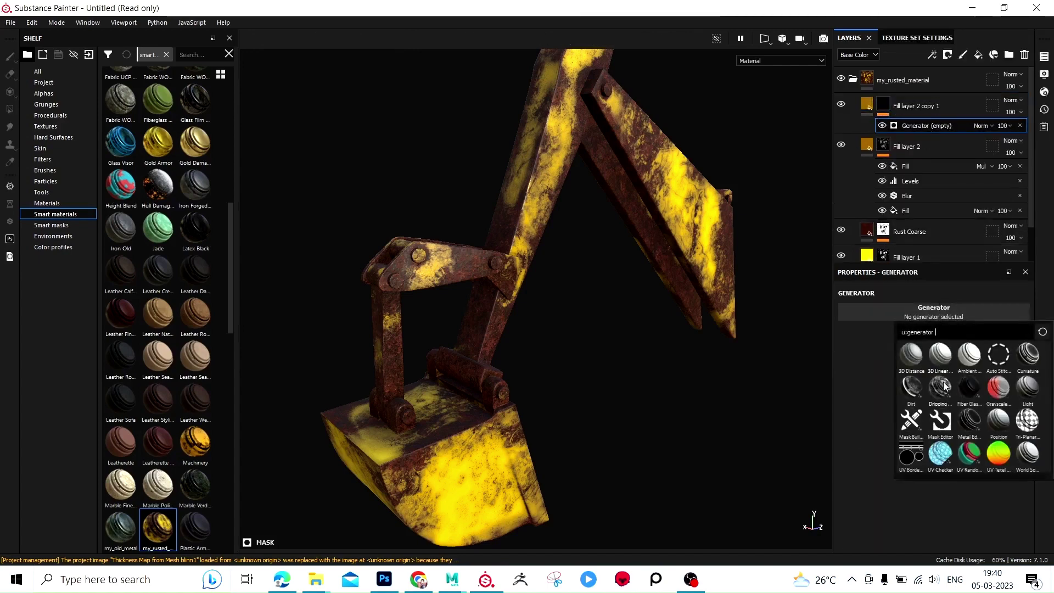
{"action": "left_click", "coordinate": [945, 384]}
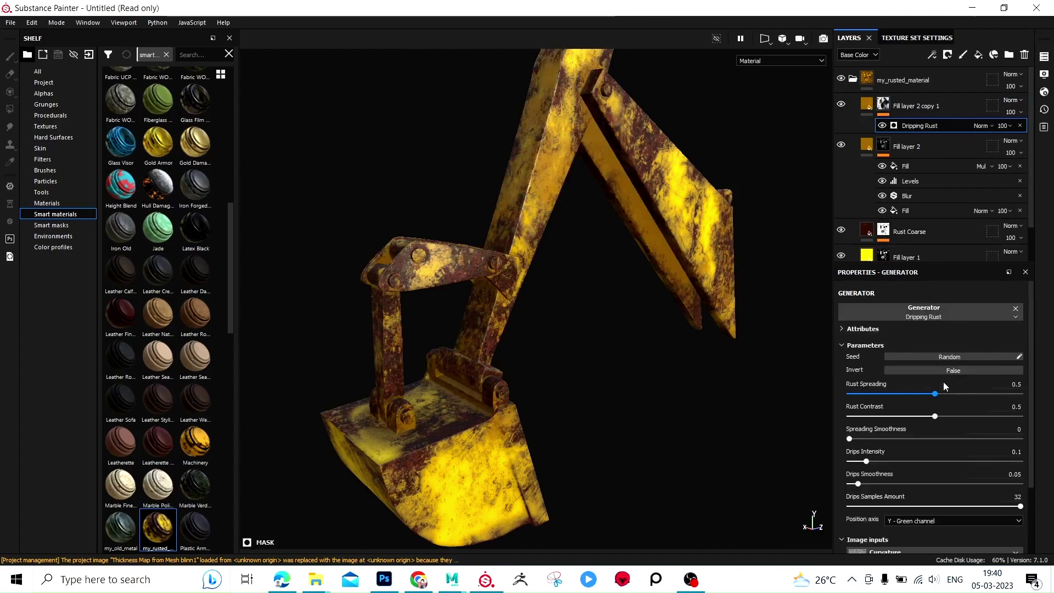
{"action": "scroll", "coordinate": [549, 362], "scroll_direction": "up", "scroll_amount": 3}
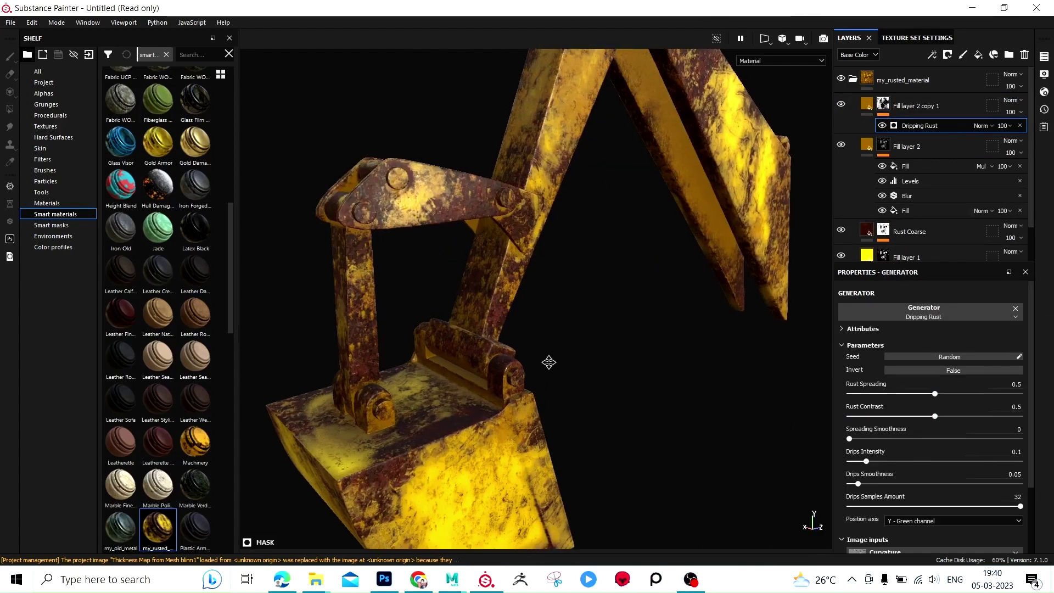
{"action": "scroll", "coordinate": [549, 363], "scroll_direction": "up", "scroll_amount": 3}
{"action": "scroll", "coordinate": [593, 264], "scroll_direction": "up", "scroll_amount": 3}
{"action": "scroll", "coordinate": [593, 264], "scroll_direction": "up", "scroll_amount": 2}
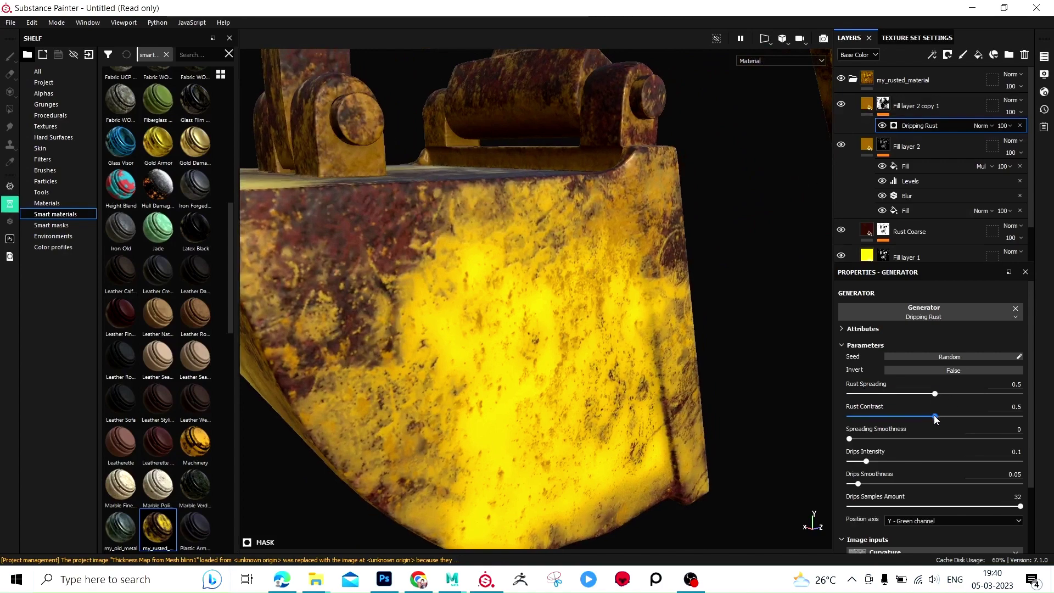
{"action": "left_click_drag", "start_coordinate": [935, 414], "coordinate": [1020, 416]}
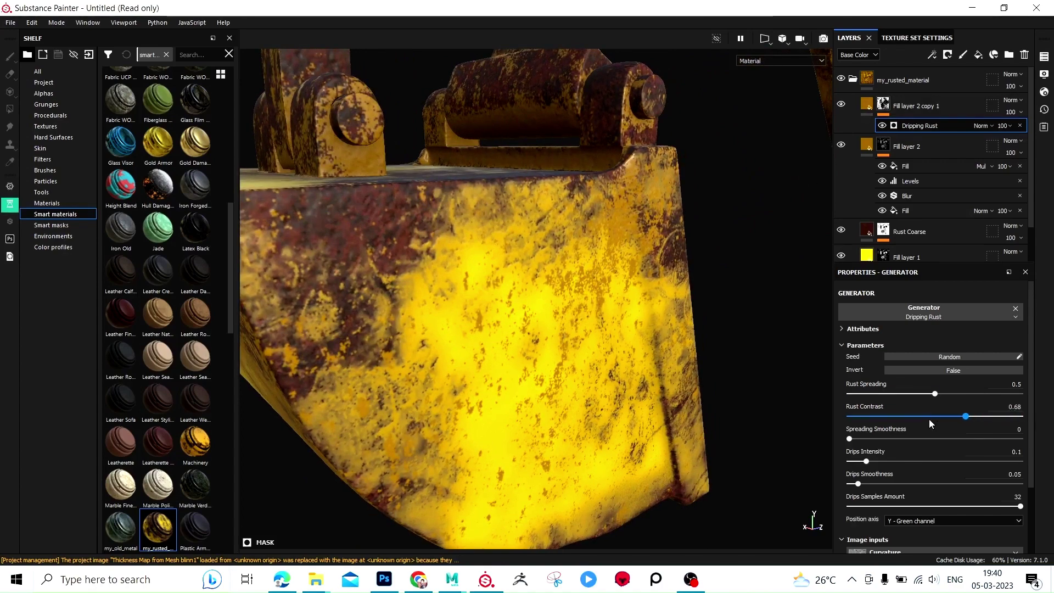
{"action": "mouse_move", "coordinate": [929, 419]}
{"action": "left_mouse_down"}
{"action": "mouse_move", "coordinate": [974, 393]}
{"action": "mouse_move", "coordinate": [923, 394]}
{"action": "left_mouse_up"}
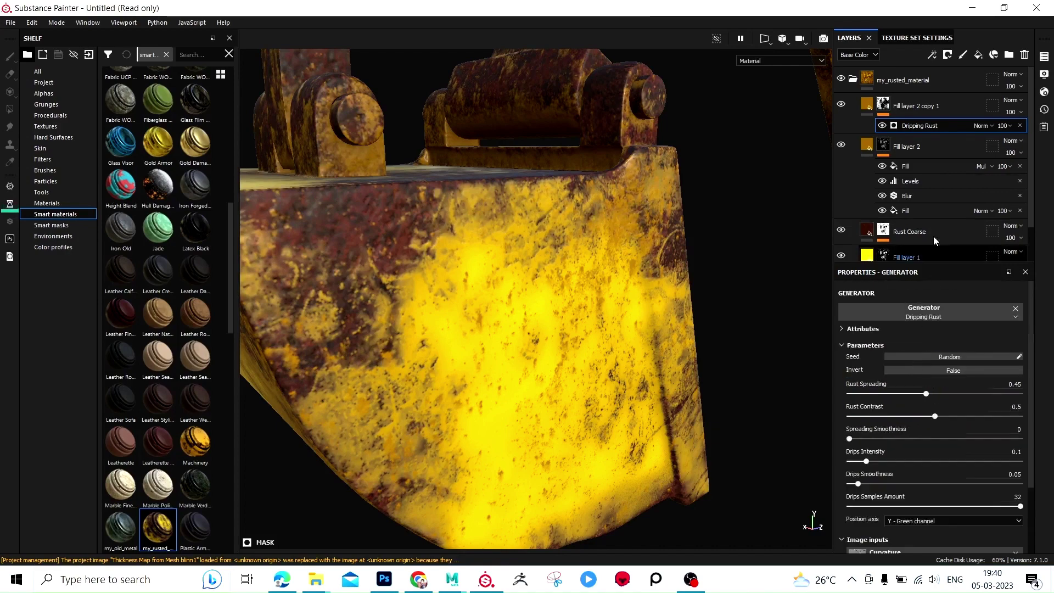
Step: Set the Dripping Rust Drips Intensity to 1 and adjust Drips Smoothness
{"action": "left_click", "coordinate": [891, 108]}
{"action": "key", "text": "6"}
{"action": "scroll", "coordinate": [925, 446], "scroll_direction": "down", "scroll_amount": 3}
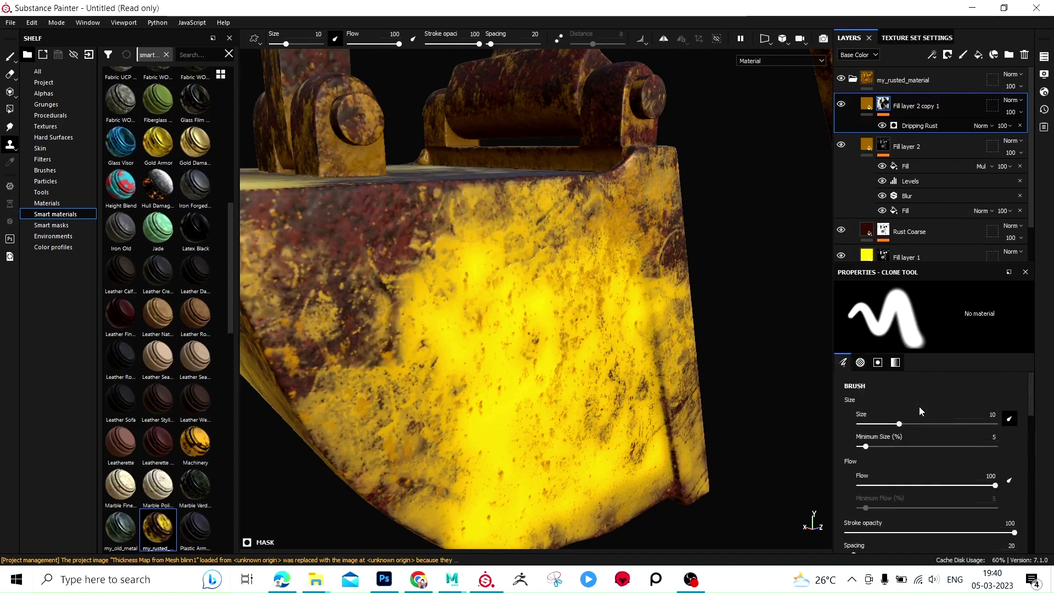
{"action": "left_click_drag", "start_coordinate": [900, 426], "coordinate": [897, 446]}
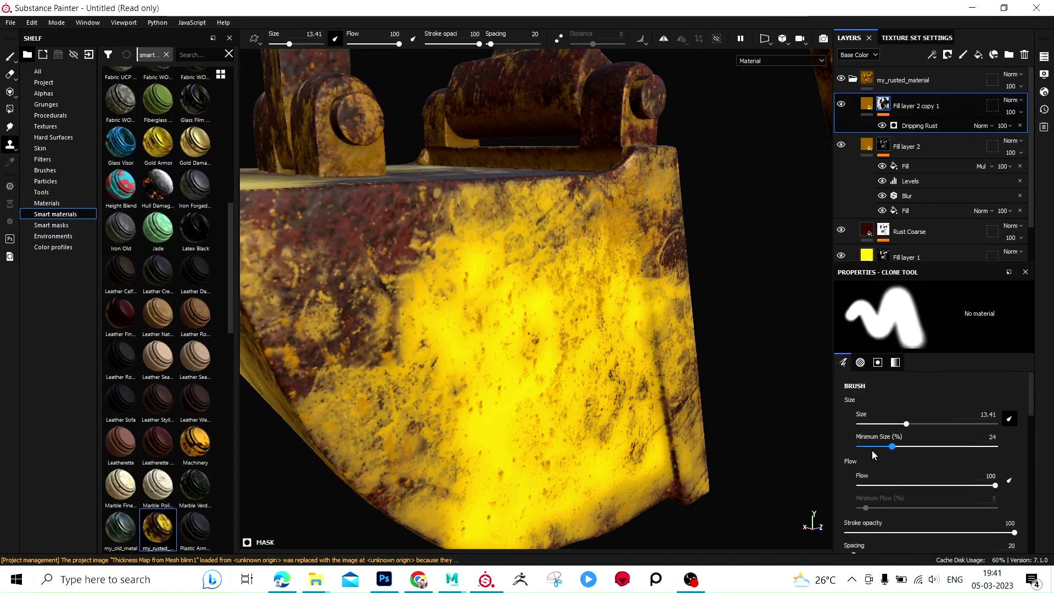
{"action": "left_click", "coordinate": [928, 125]}
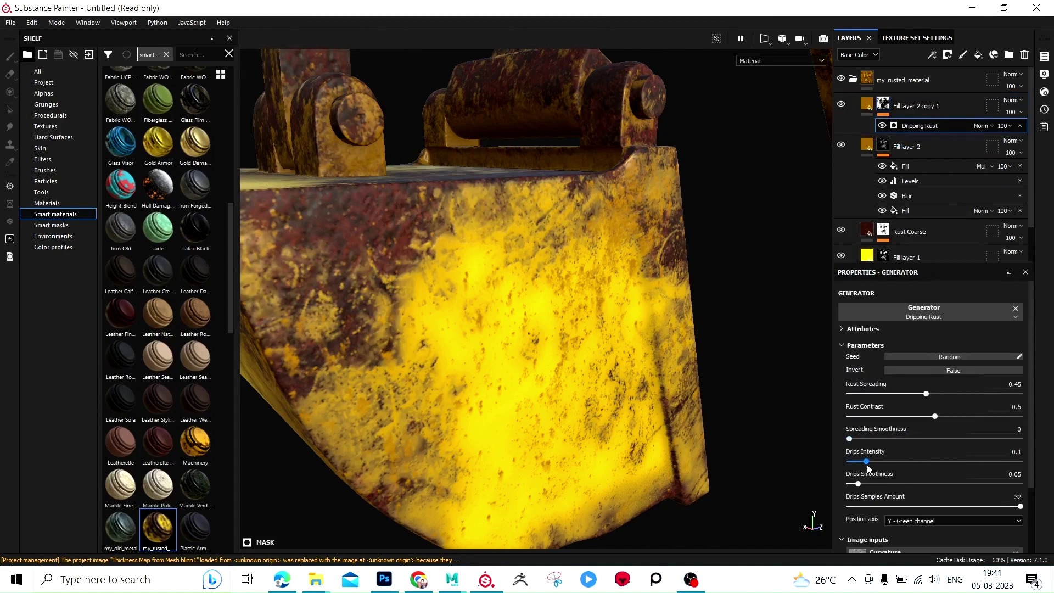
{"action": "left_click_drag", "start_coordinate": [866, 462], "coordinate": [899, 462]}
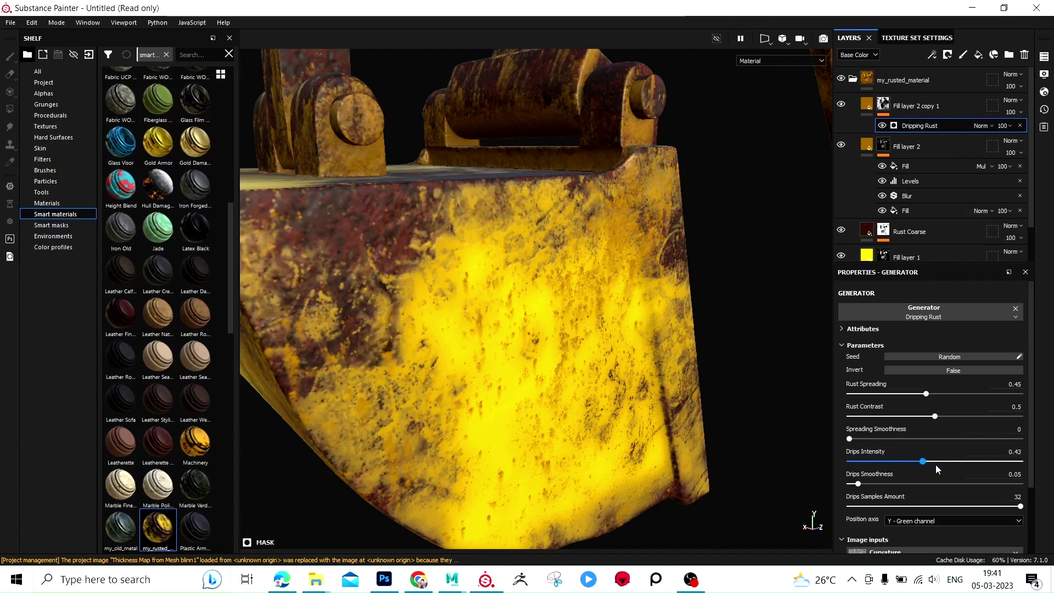
{"action": "left_click_drag", "start_coordinate": [936, 465], "coordinate": [977, 464]}
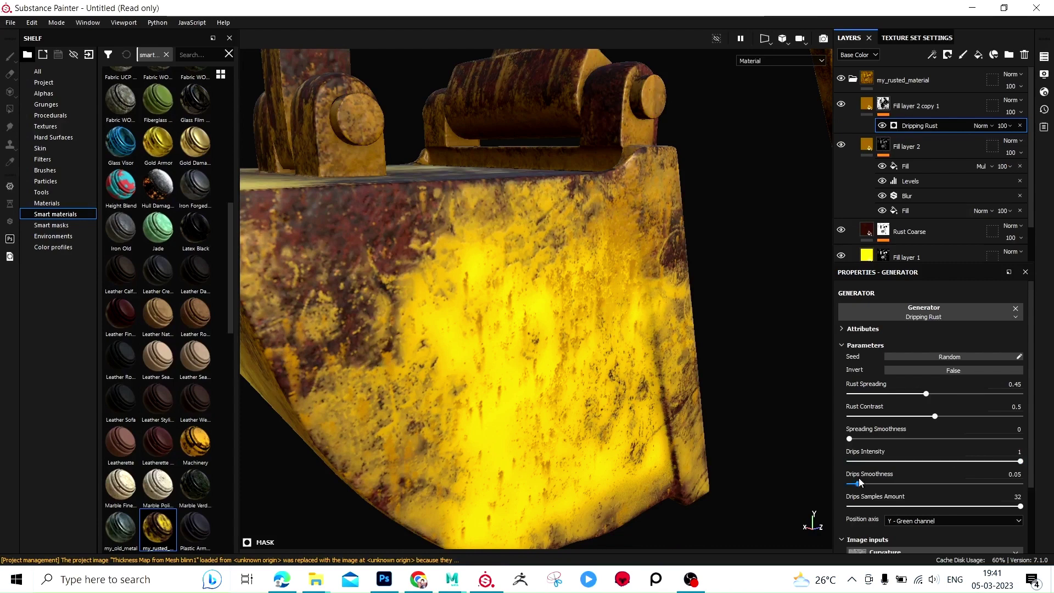
{"action": "mouse_move", "coordinate": [859, 484]}
{"action": "left_mouse_down"}
{"action": "mouse_move", "coordinate": [880, 484]}
{"action": "mouse_move", "coordinate": [857, 485]}
{"action": "left_mouse_up"}
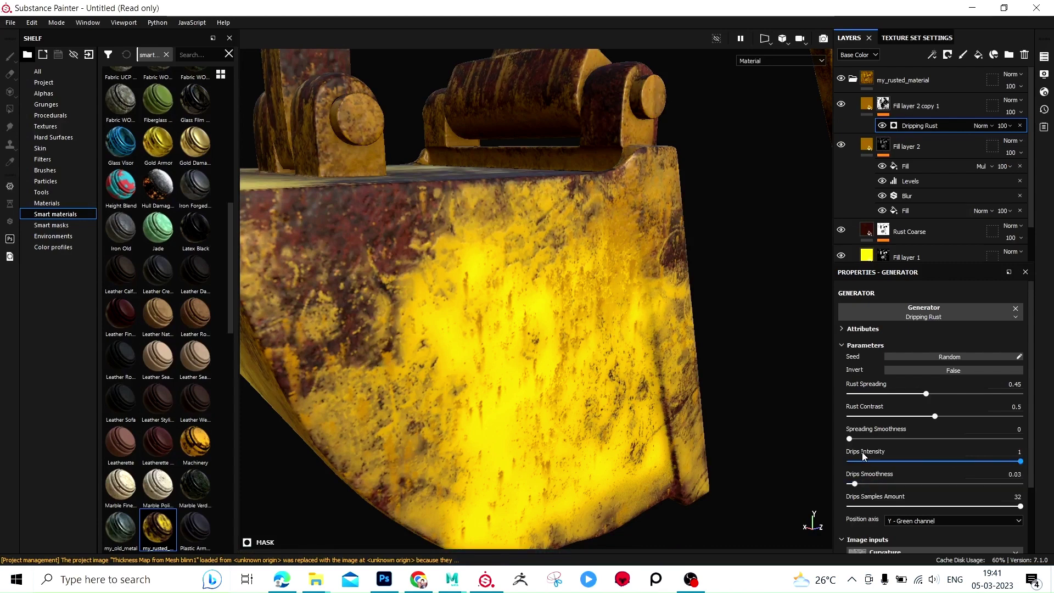
Step: Tweak the rust-streak layer's base colour, set Roughness to 1, and enable Height at 0.034
{"action": "left_click", "coordinate": [866, 104]}
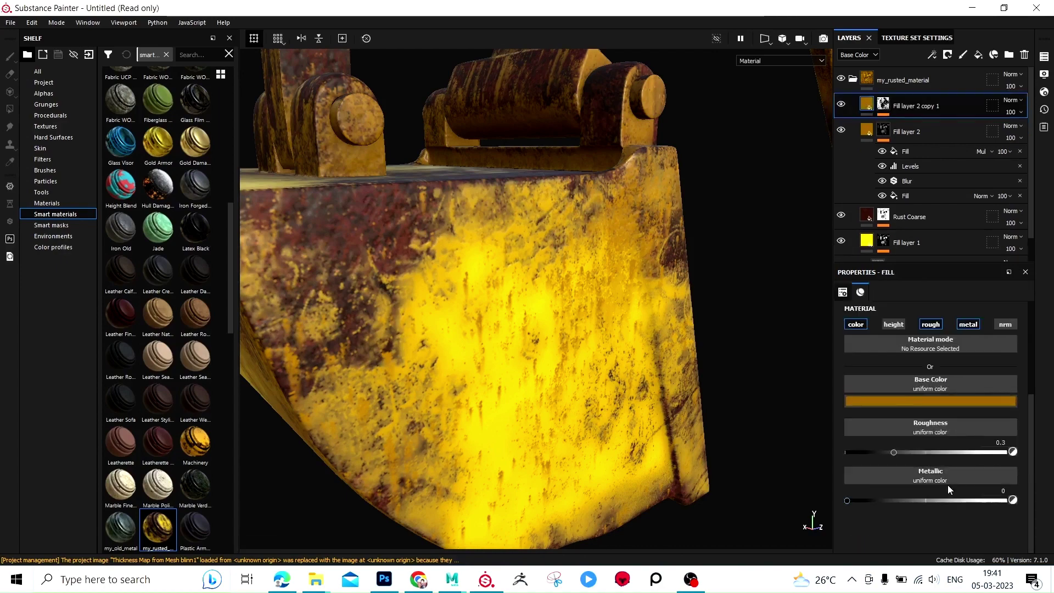
{"action": "left_click", "coordinate": [932, 400]}
{"action": "left_click_drag", "start_coordinate": [1039, 473], "coordinate": [1038, 468]}
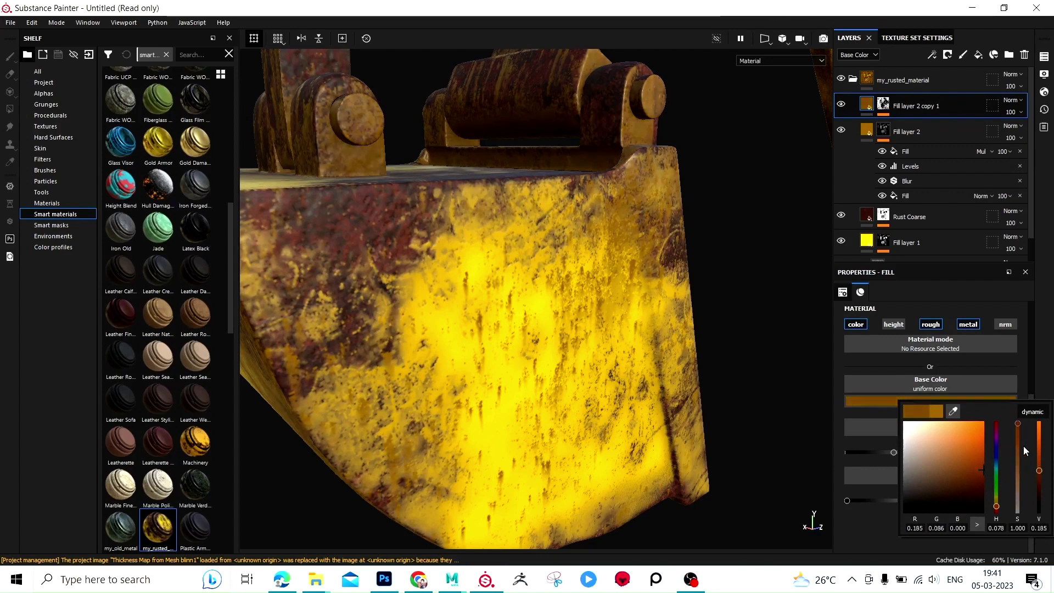
{"action": "left_click", "coordinate": [889, 109]}
{"action": "left_click", "coordinate": [867, 105]}
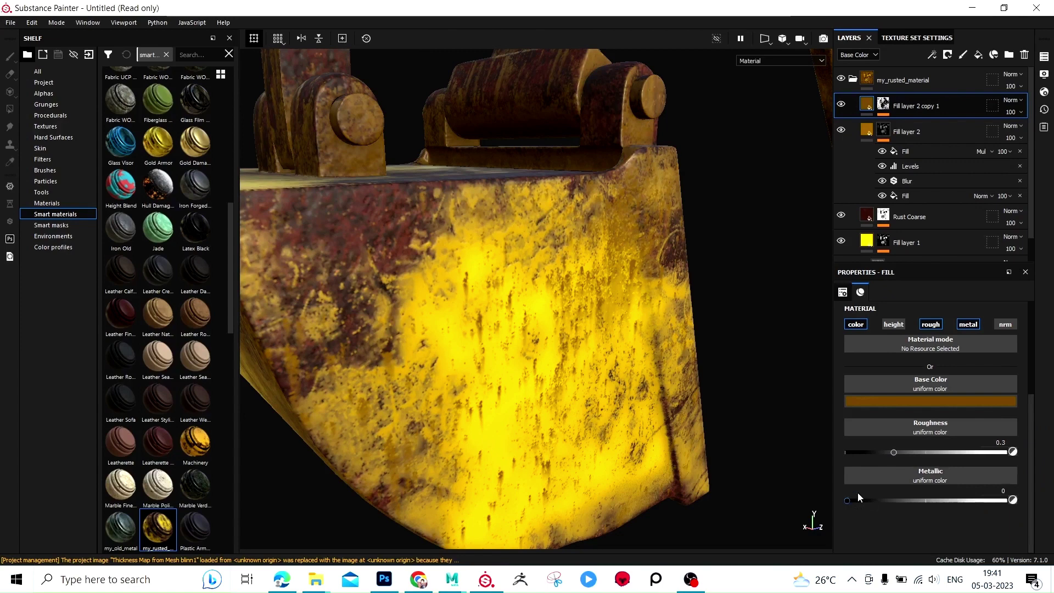
{"action": "left_click_drag", "start_coordinate": [895, 451], "coordinate": [991, 465]}
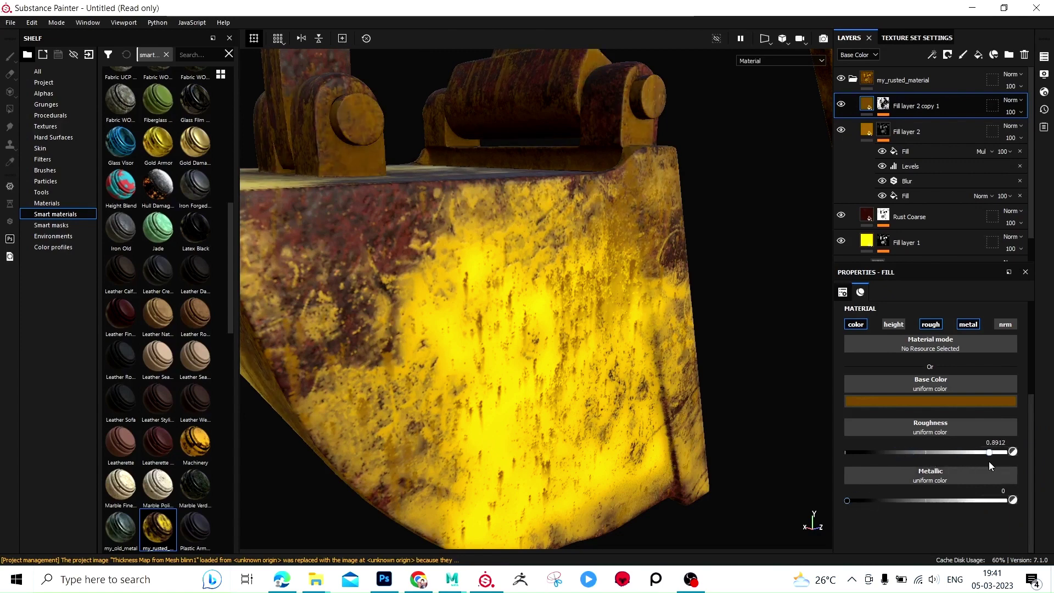
{"action": "left_click", "coordinate": [892, 325]}
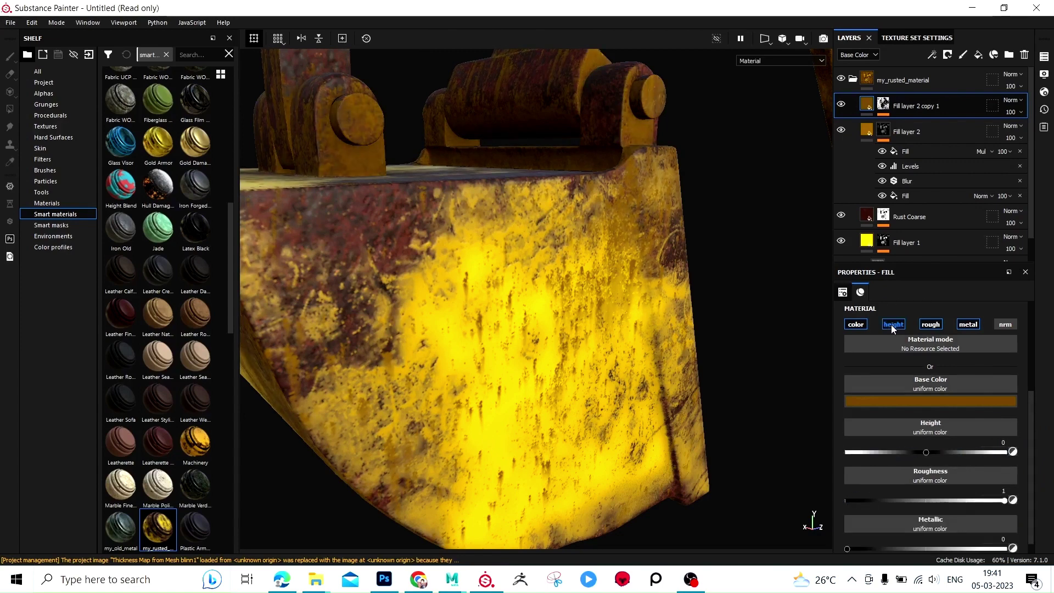
{"action": "left_click", "coordinate": [928, 452]}
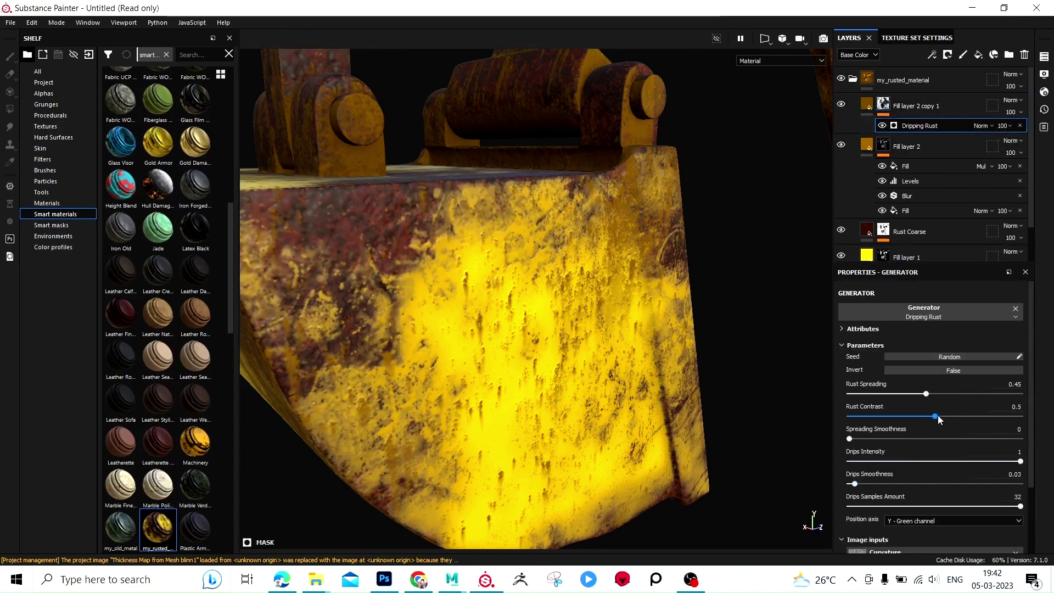
Step: Raise the Dripping Rust contrast to 0.73 and inspect the bucket's front streaks
{"action": "left_click_drag", "start_coordinate": [972, 418], "coordinate": [974, 417]}
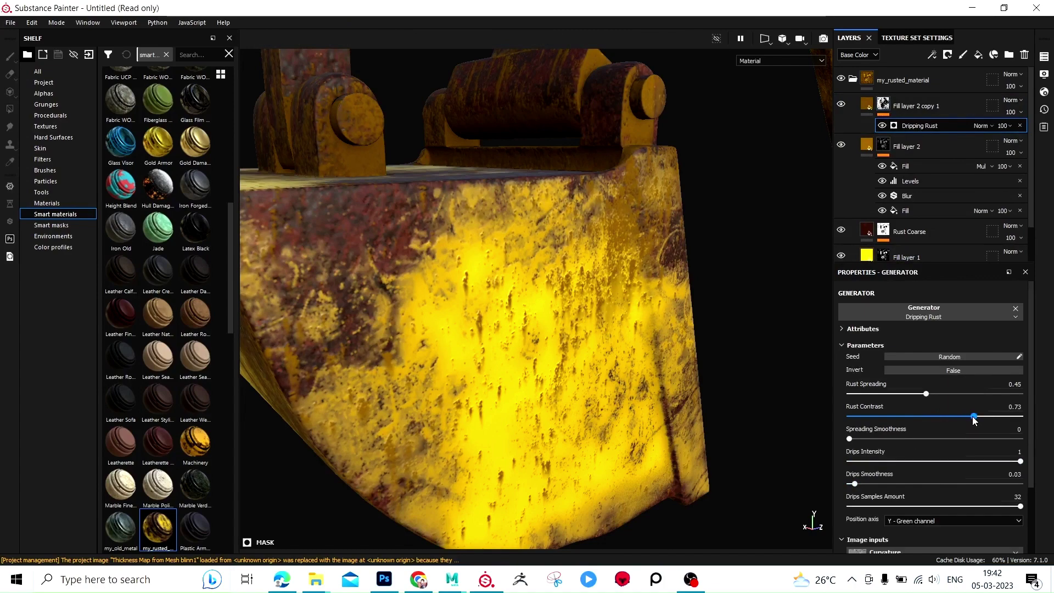
{"action": "left_click_drag", "start_coordinate": [696, 393], "coordinate": [761, 345], "text": "alt"}
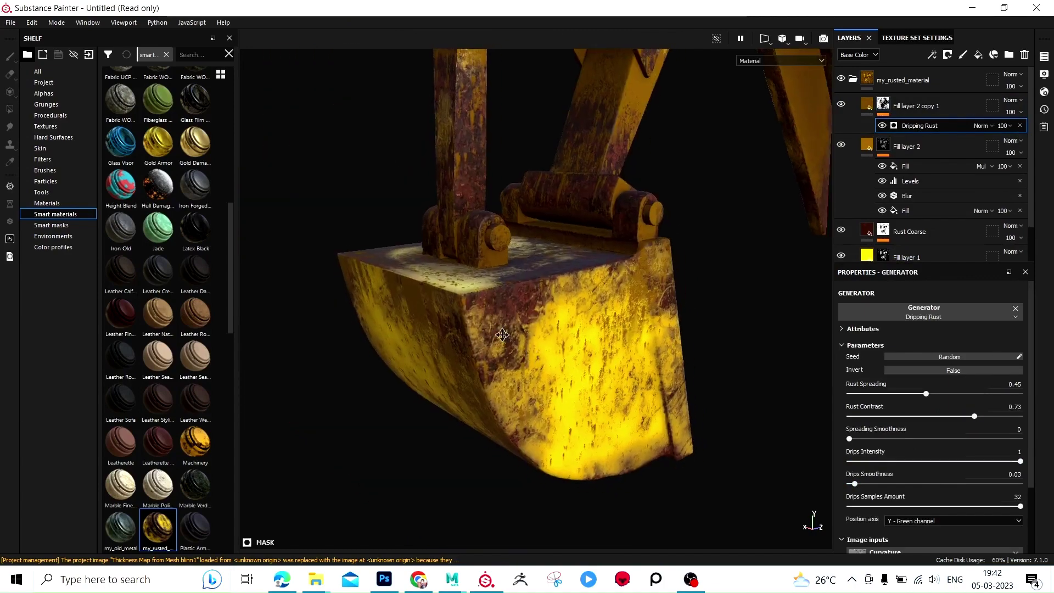
{"action": "right_click_drag", "start_coordinate": [760, 345], "coordinate": [760, 324], "text": "alt"}
{"action": "left_click_drag", "start_coordinate": [666, 329], "coordinate": [669, 339], "text": "alt"}
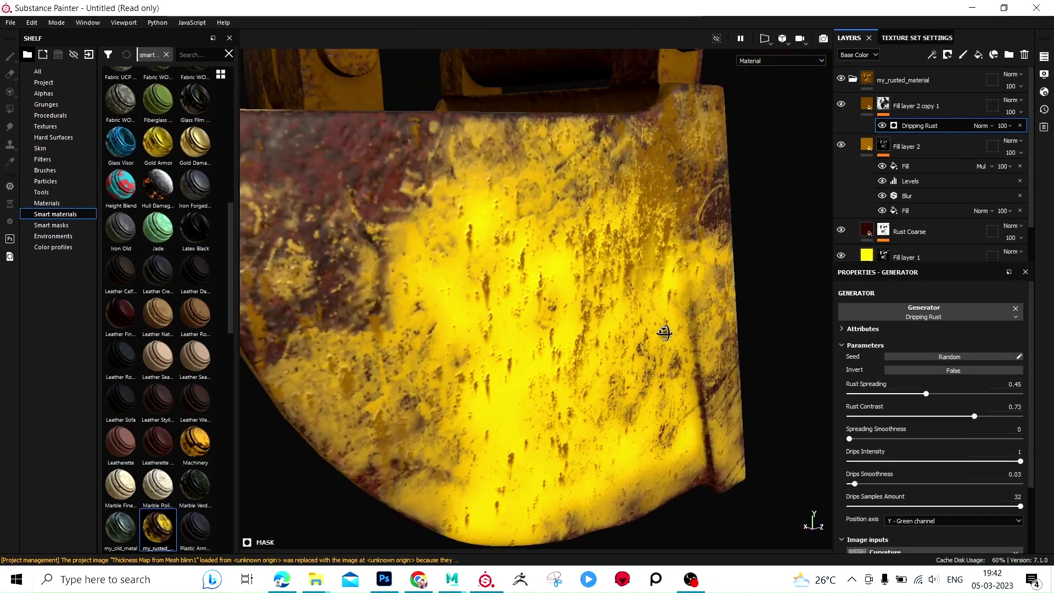
Step: Test the fill's height channel, then set its Height to 0.0340 and reselect Dripping Rust
{"action": "left_click", "coordinate": [866, 106]}
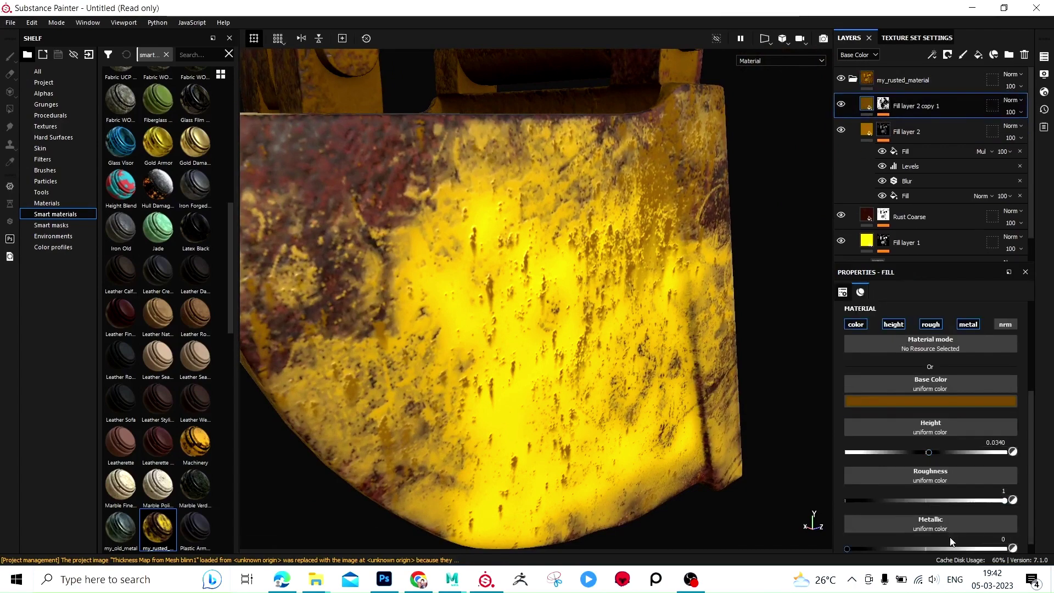
{"action": "scroll", "coordinate": [940, 506], "scroll_direction": "down", "scroll_amount": 1}
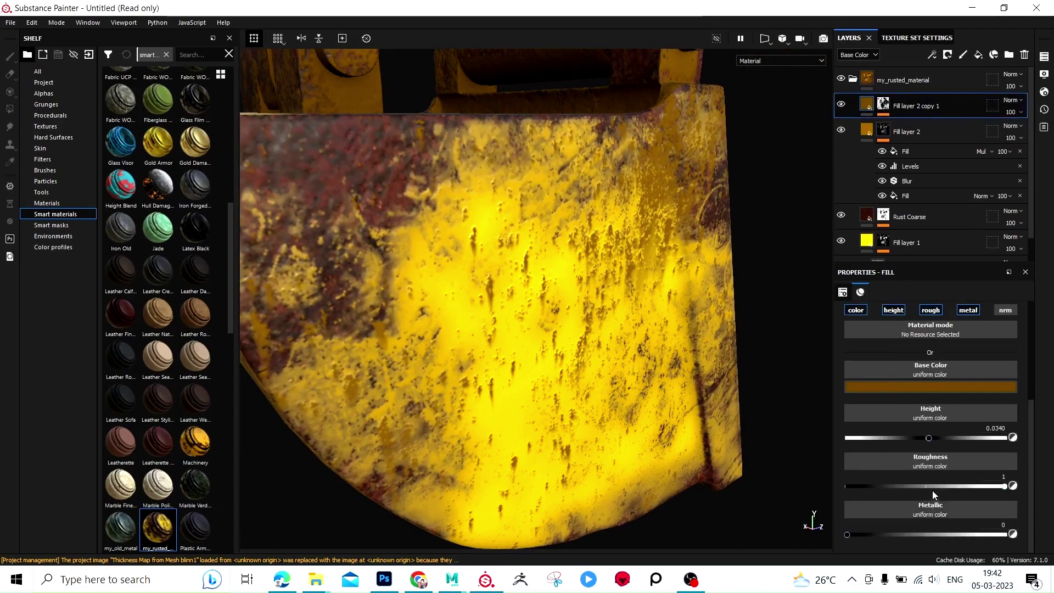
{"action": "left_click_drag", "start_coordinate": [926, 438], "coordinate": [926, 440]}
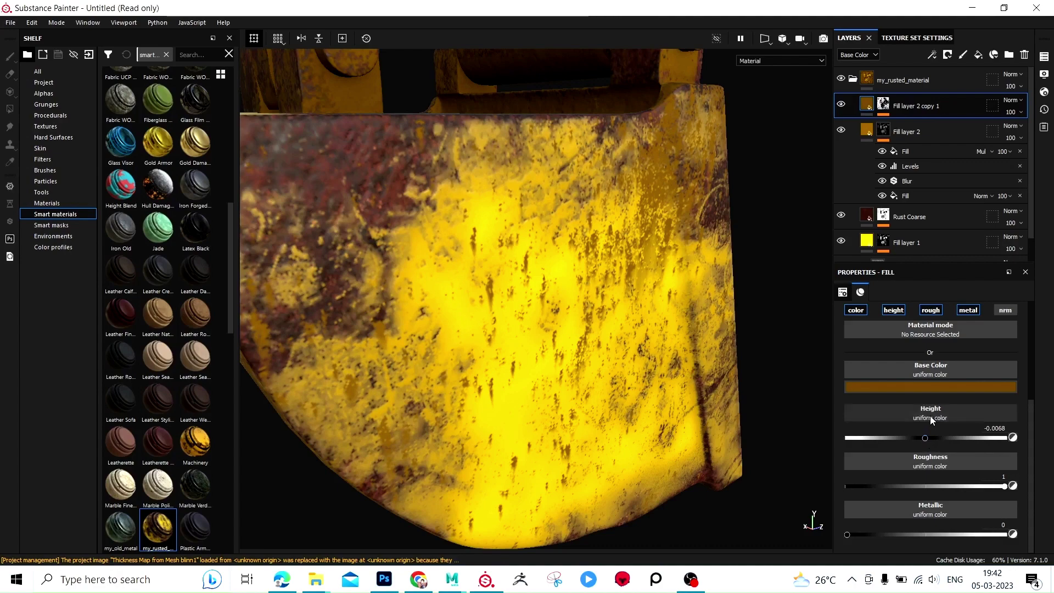
{"action": "left_click", "coordinate": [894, 310]}
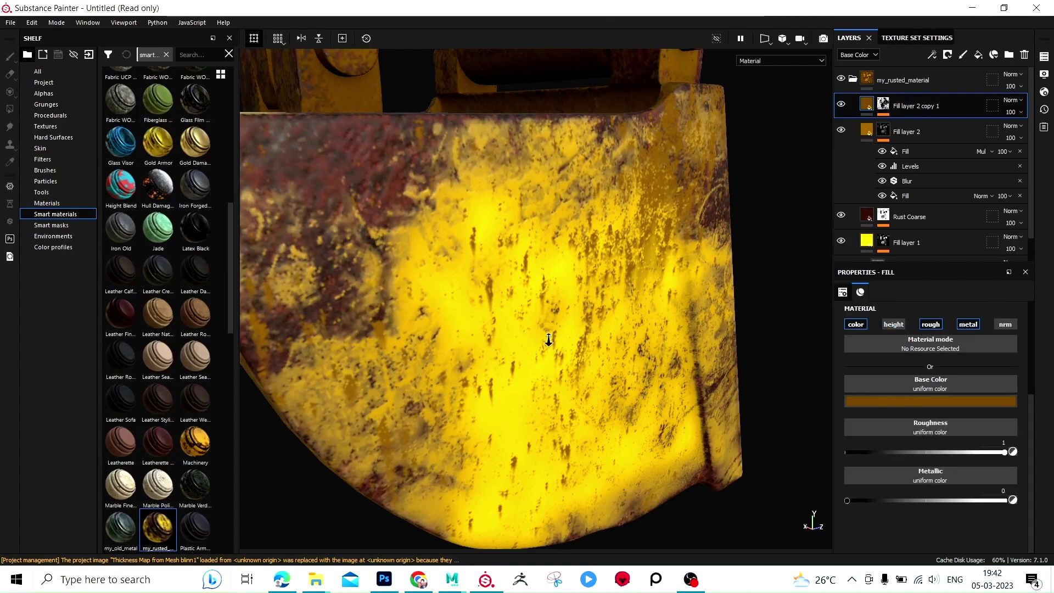
{"action": "left_click_drag", "start_coordinate": [640, 371], "coordinate": [571, 332], "text": "alt"}
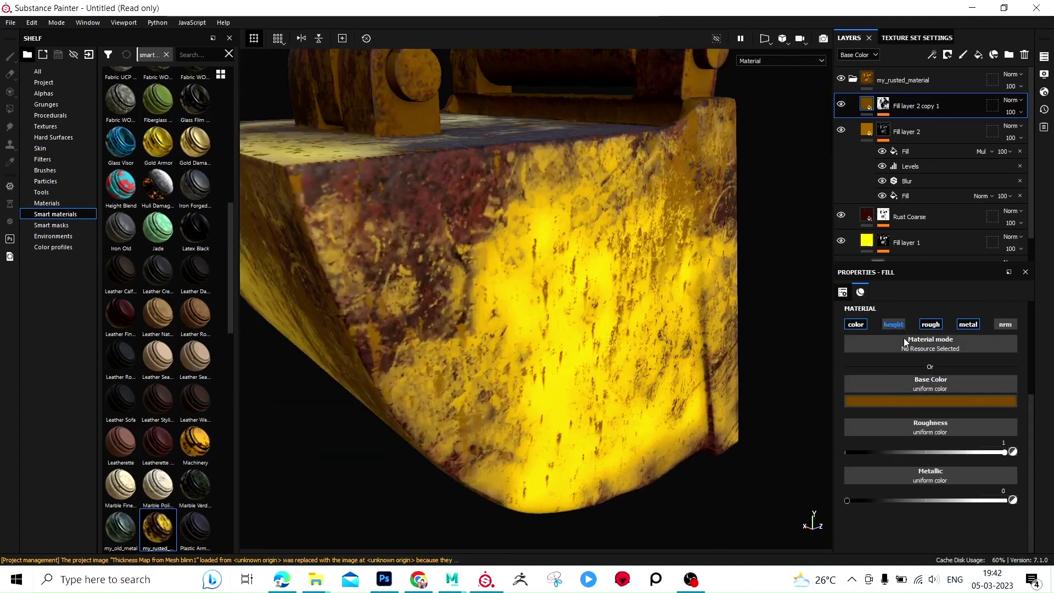
{"action": "left_click", "coordinate": [895, 324]}
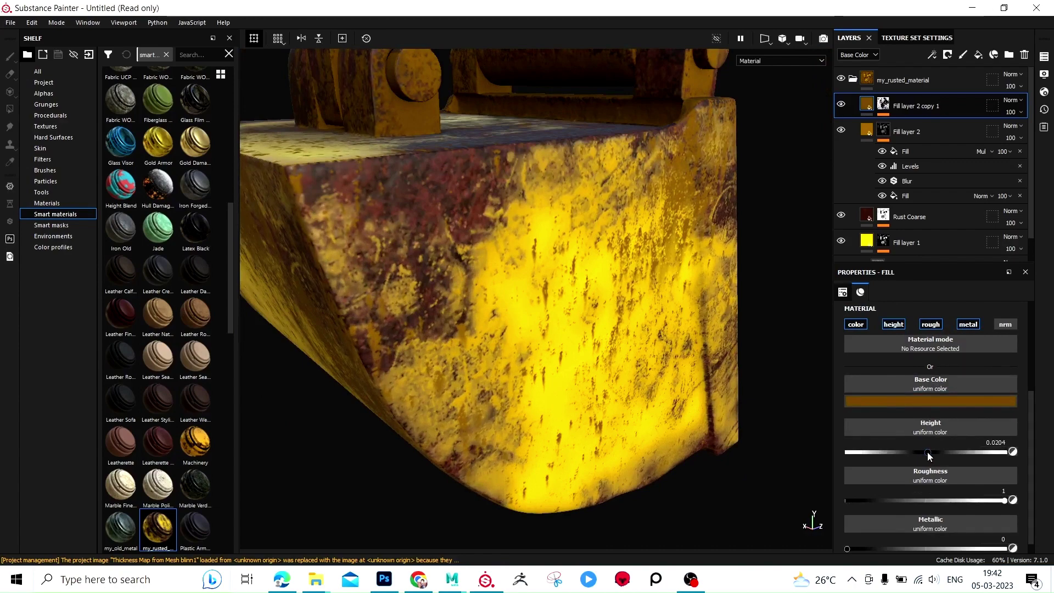
{"action": "left_click_drag", "start_coordinate": [927, 452], "coordinate": [928, 452]}
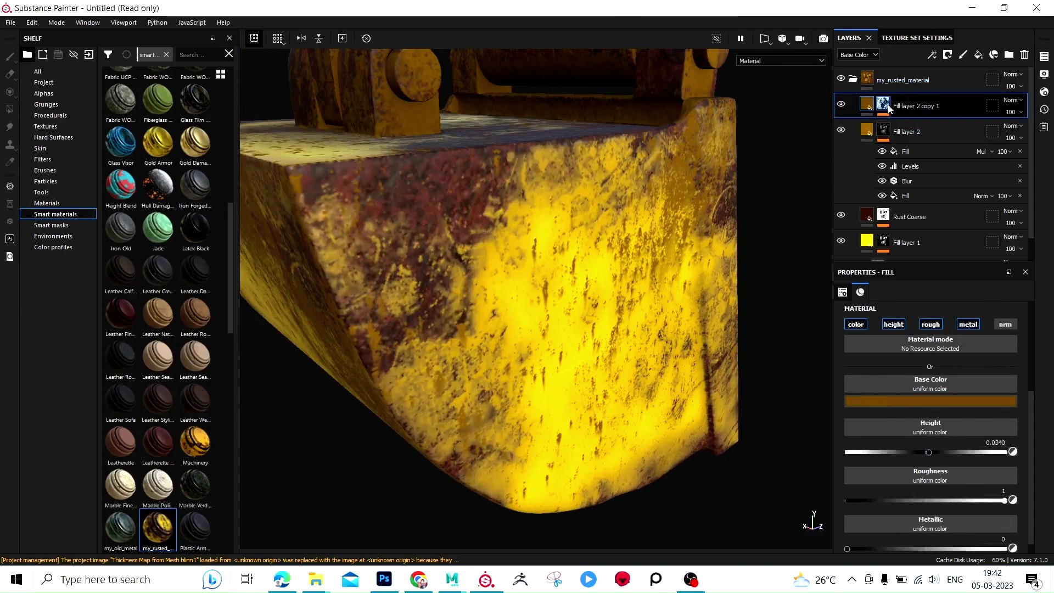
{"action": "left_click", "coordinate": [927, 130]}
{"action": "left_click", "coordinate": [927, 126]}
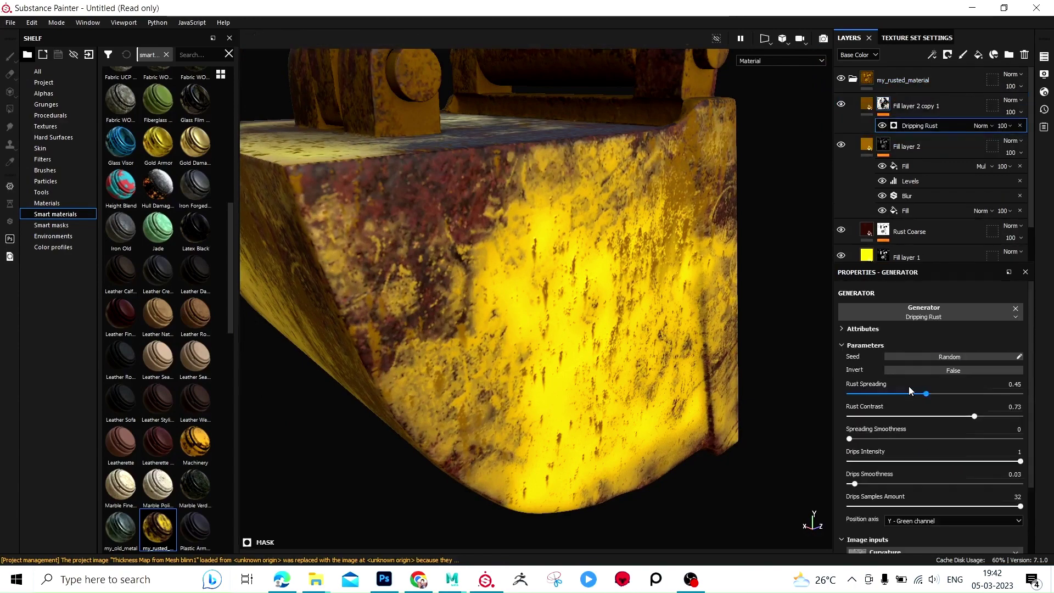
Step: Lower Rust Spreading to 0.44, trying Spreading Smoothness before returning it to 0
{"action": "left_click_drag", "start_coordinate": [927, 394], "coordinate": [924, 393]}
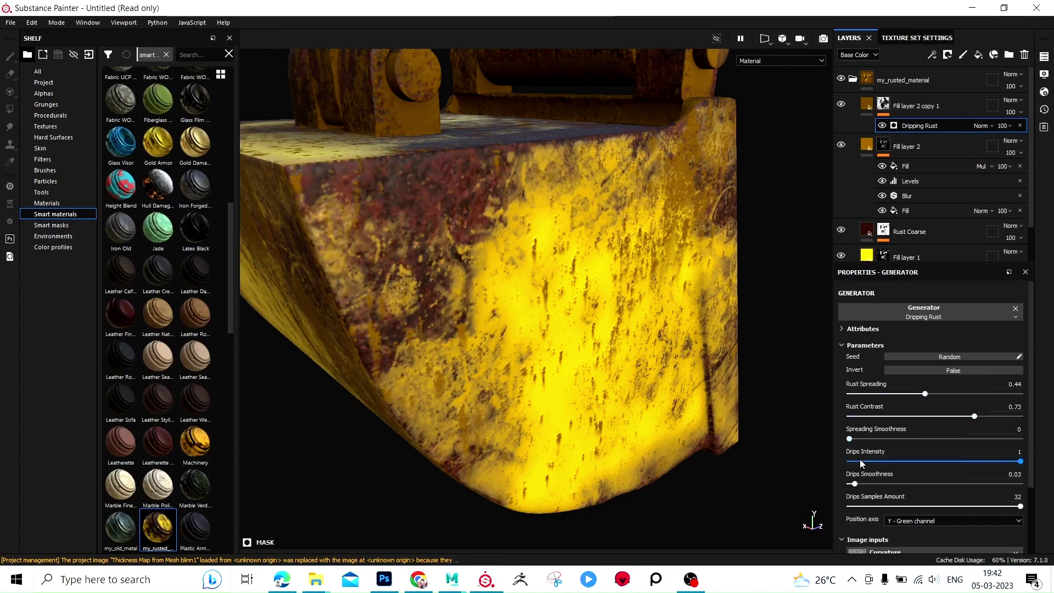
{"action": "mouse_move", "coordinate": [850, 439]}
{"action": "left_mouse_down"}
{"action": "mouse_move", "coordinate": [884, 438]}
{"action": "mouse_move", "coordinate": [873, 439]}
{"action": "left_mouse_up"}
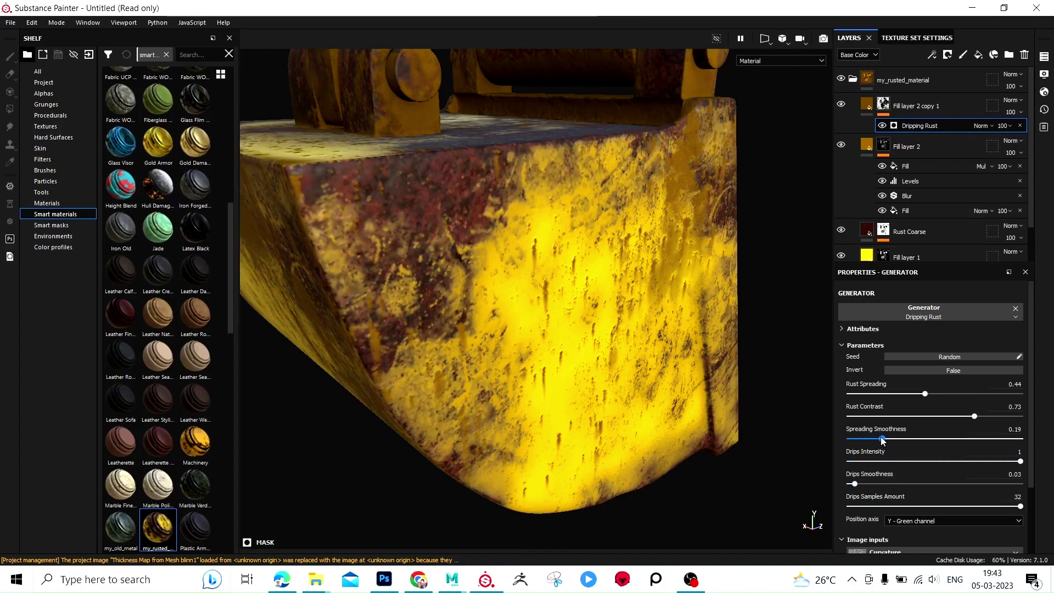
{"action": "left_click", "coordinate": [864, 440]}
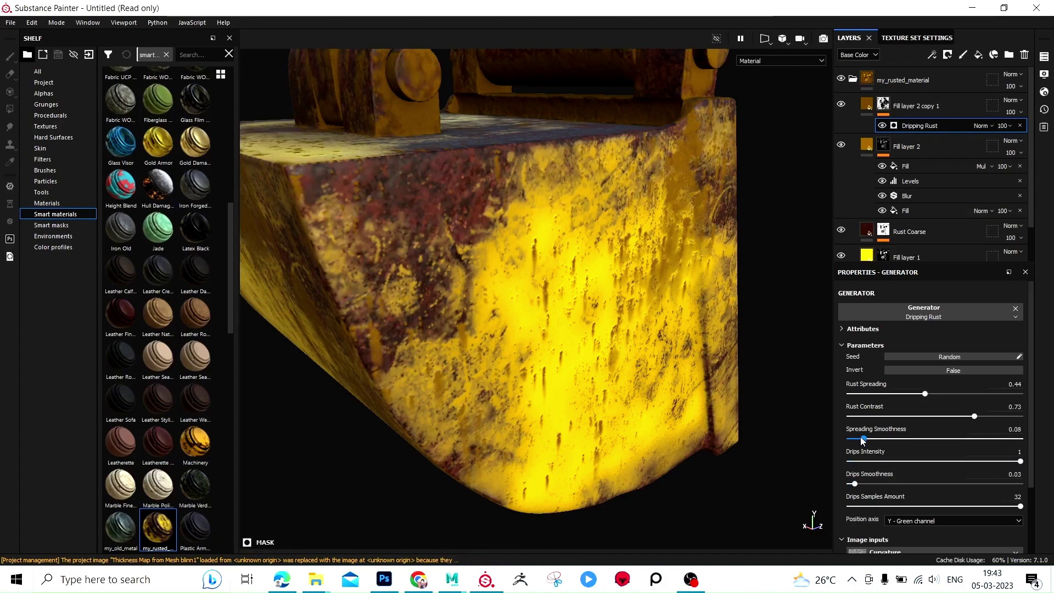
{"action": "left_click_drag", "start_coordinate": [863, 440], "coordinate": [849, 440]}
{"action": "scroll", "coordinate": [903, 483], "scroll_direction": "down", "scroll_amount": 2}
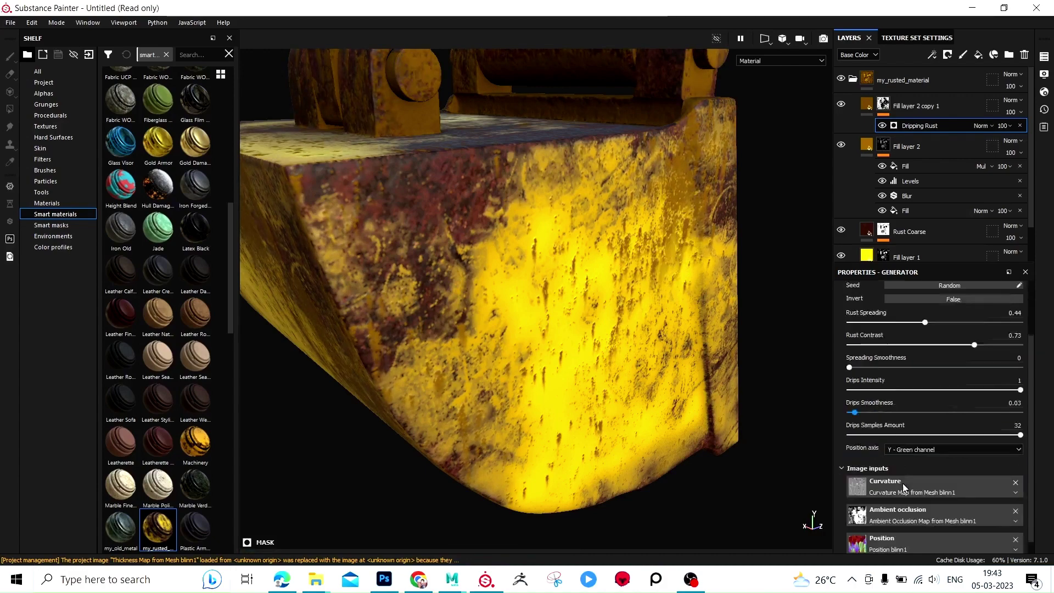
{"action": "scroll", "coordinate": [901, 482], "scroll_direction": "up", "scroll_amount": 3}
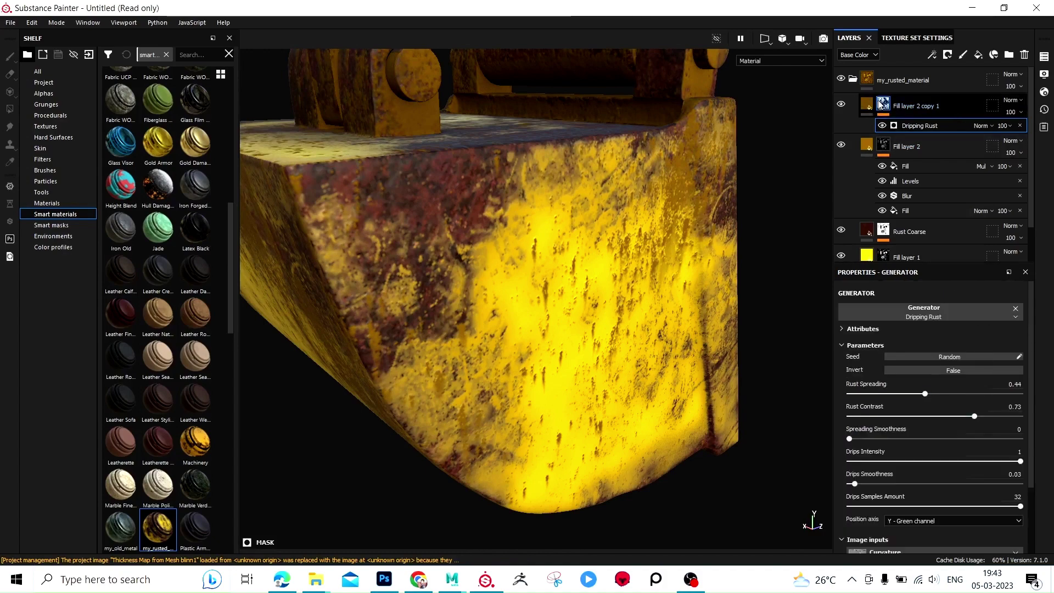
Step: Rename the rust-streak fill layer to 'dripping'
{"action": "left_click", "coordinate": [907, 105]}
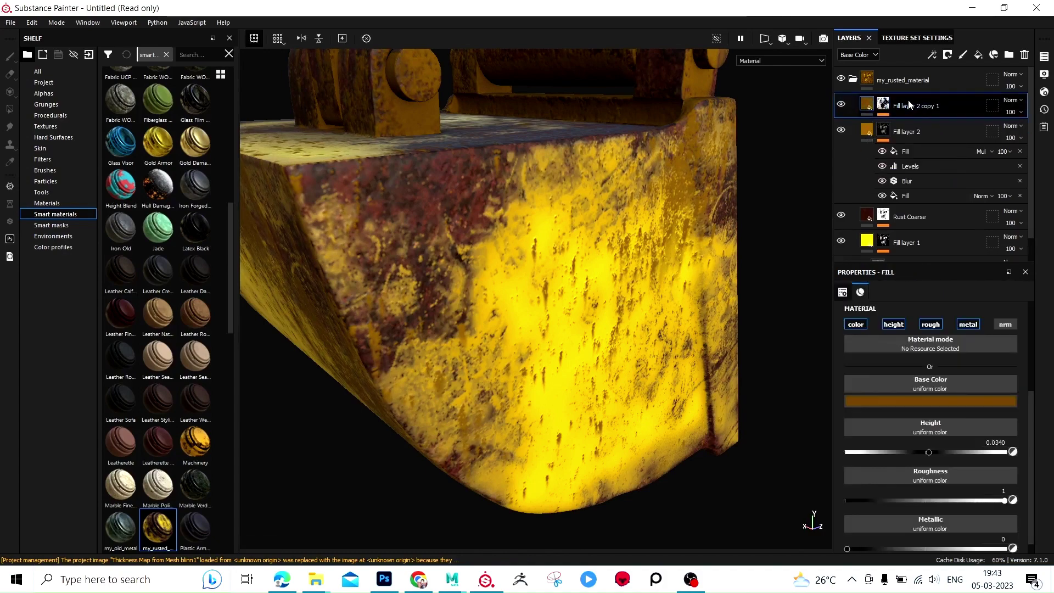
{"action": "double_click", "coordinate": [911, 104]}
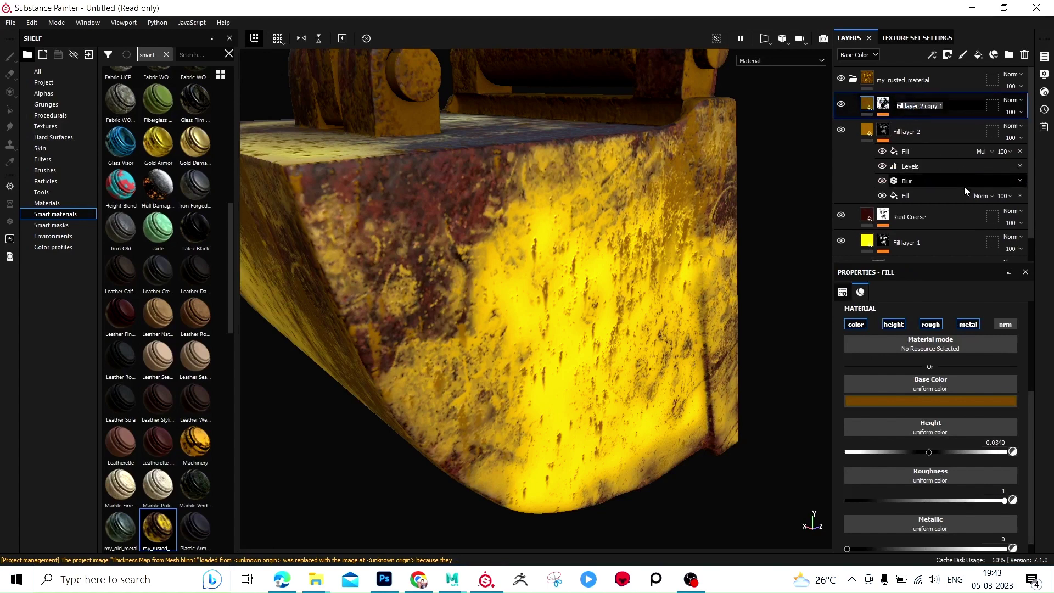
{"action": "type", "text": "dripping"}
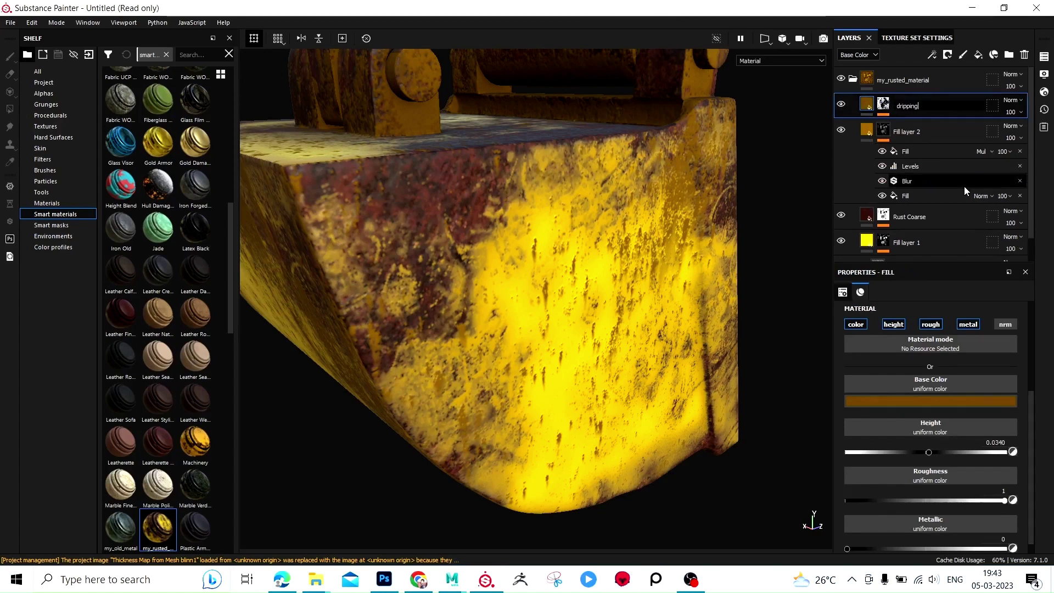
{"action": "key", "text": "Return"}
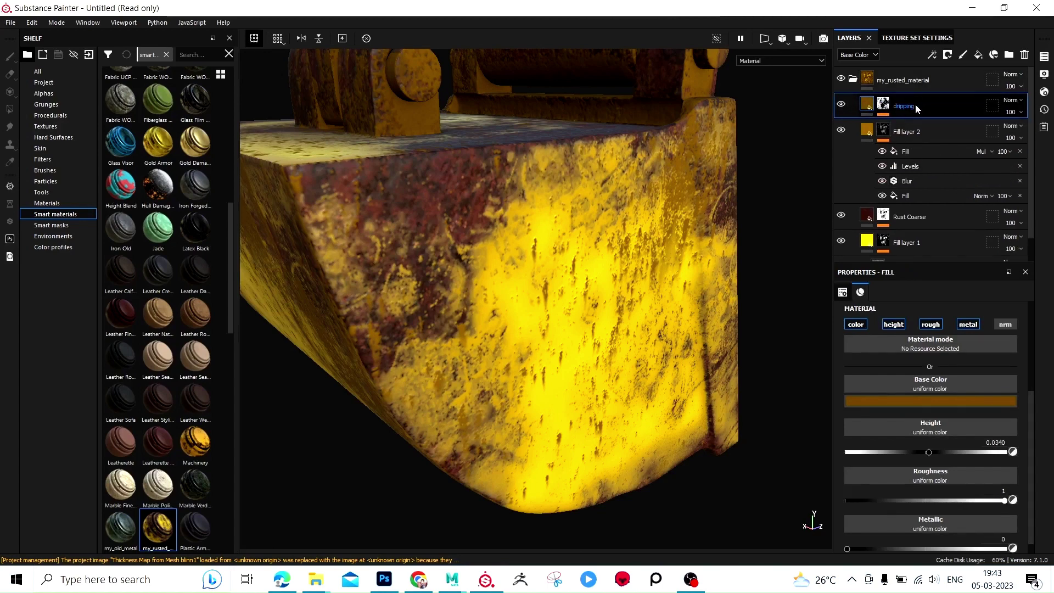
Step: Group the dripping layer into Folder 1 and give the folder a black mask
{"action": "key", "text": "ctrl+g"}
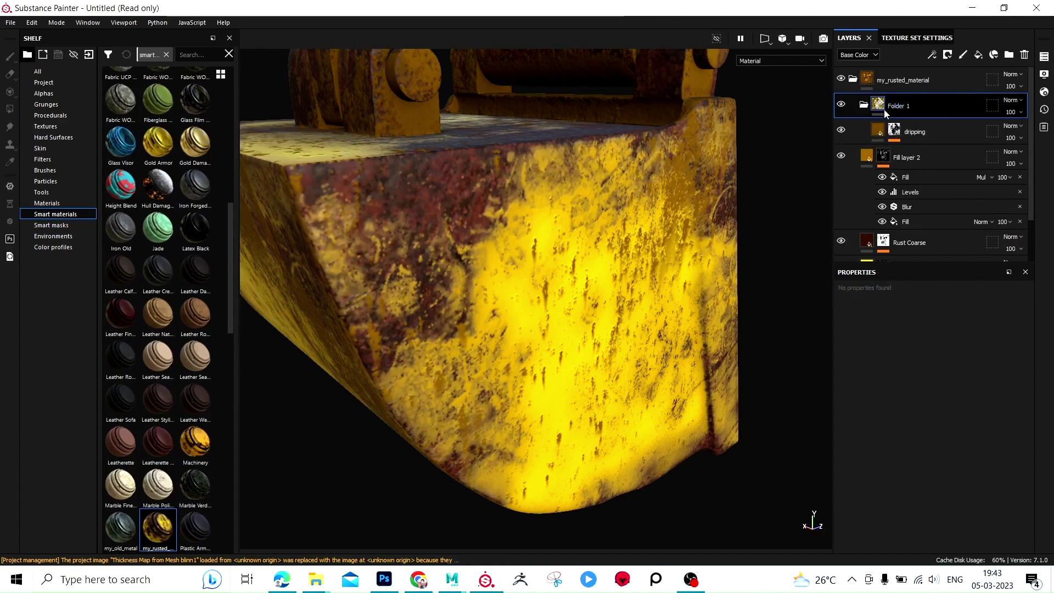
{"action": "left_click", "coordinate": [865, 106]}
{"action": "right_click", "coordinate": [881, 105]}
{"action": "left_click", "coordinate": [939, 128]}
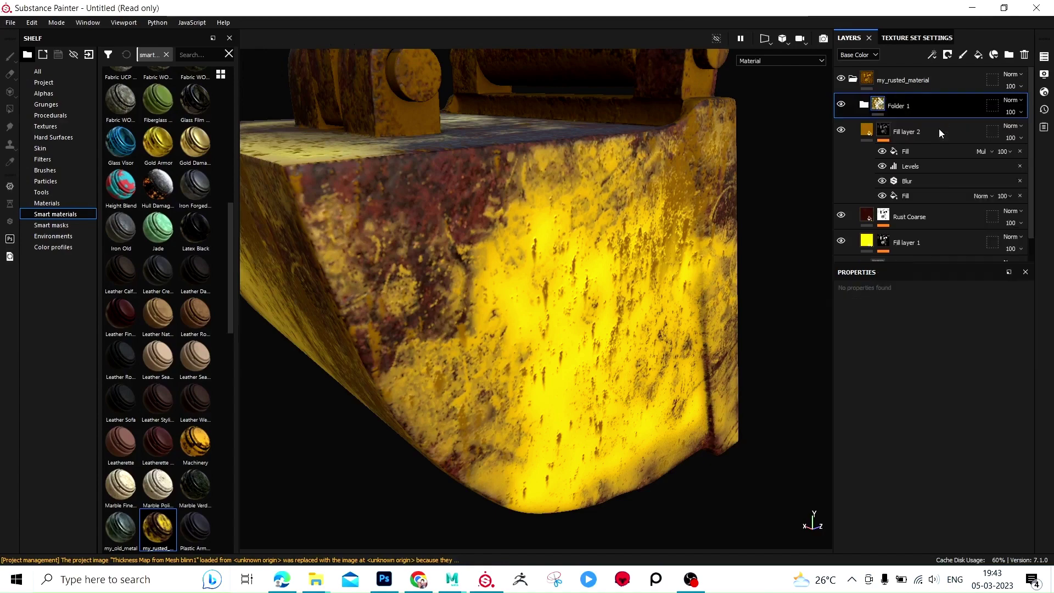
Step: Add a Fill effect to Folder 1's mask driven by the Fill layer 1 mask anchor
{"action": "right_click", "coordinate": [895, 102]}
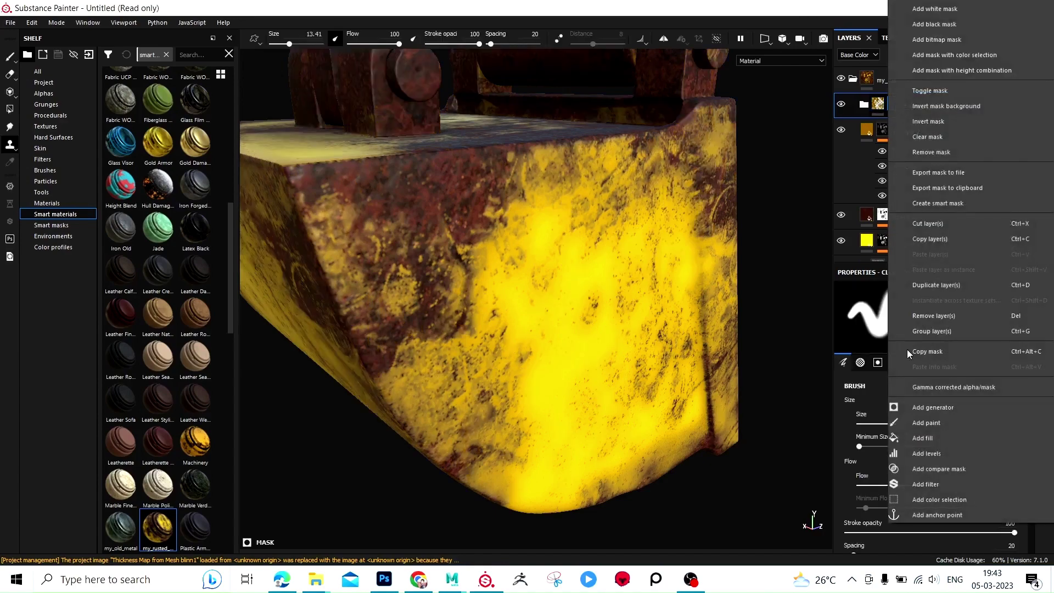
{"action": "left_click", "coordinate": [921, 436]}
{"action": "left_click", "coordinate": [922, 328]}
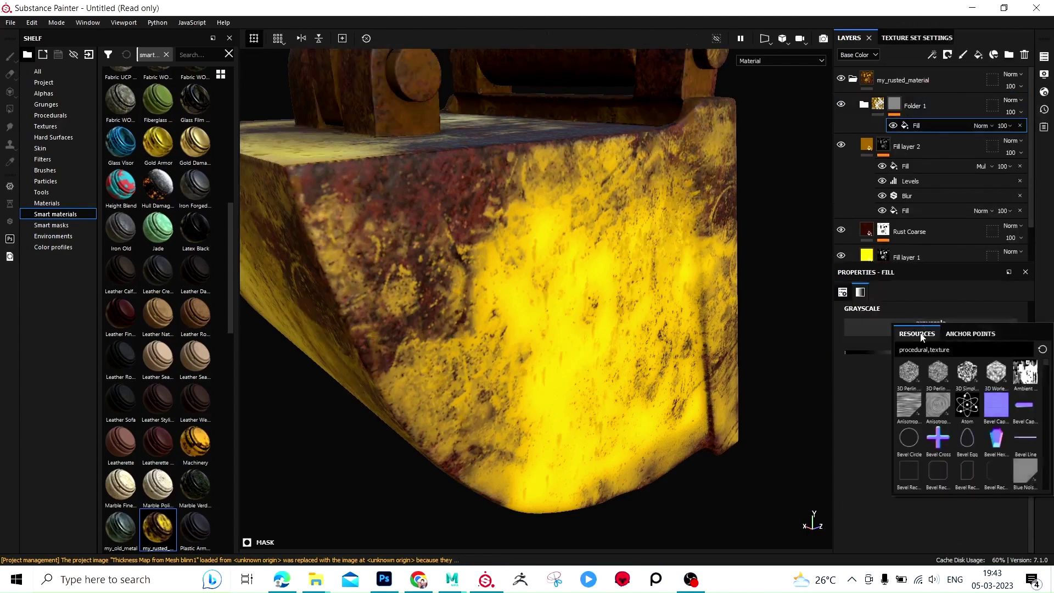
{"action": "left_click", "coordinate": [975, 334]}
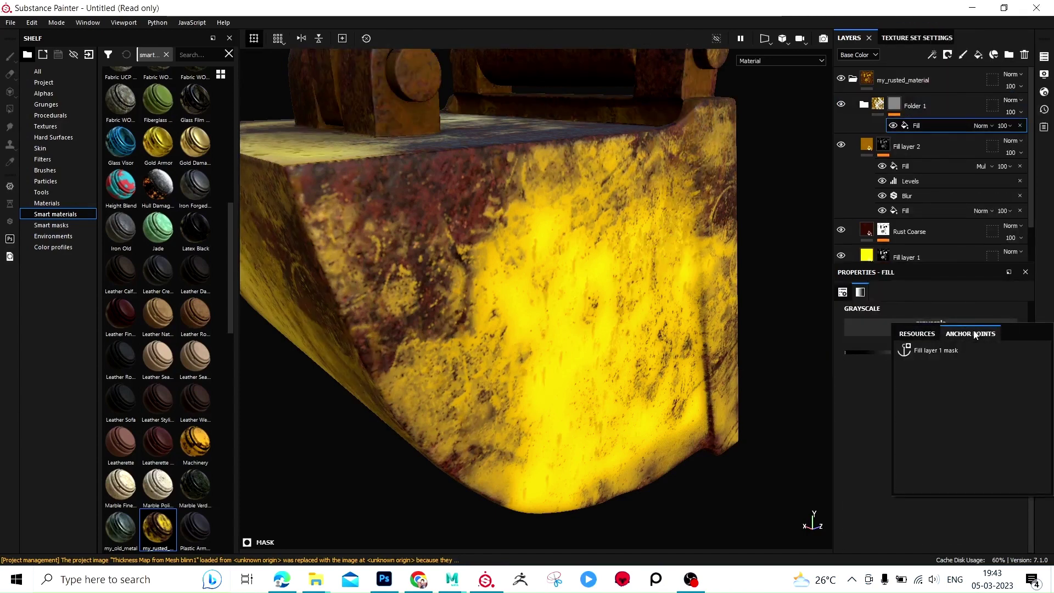
{"action": "left_click", "coordinate": [927, 350]}
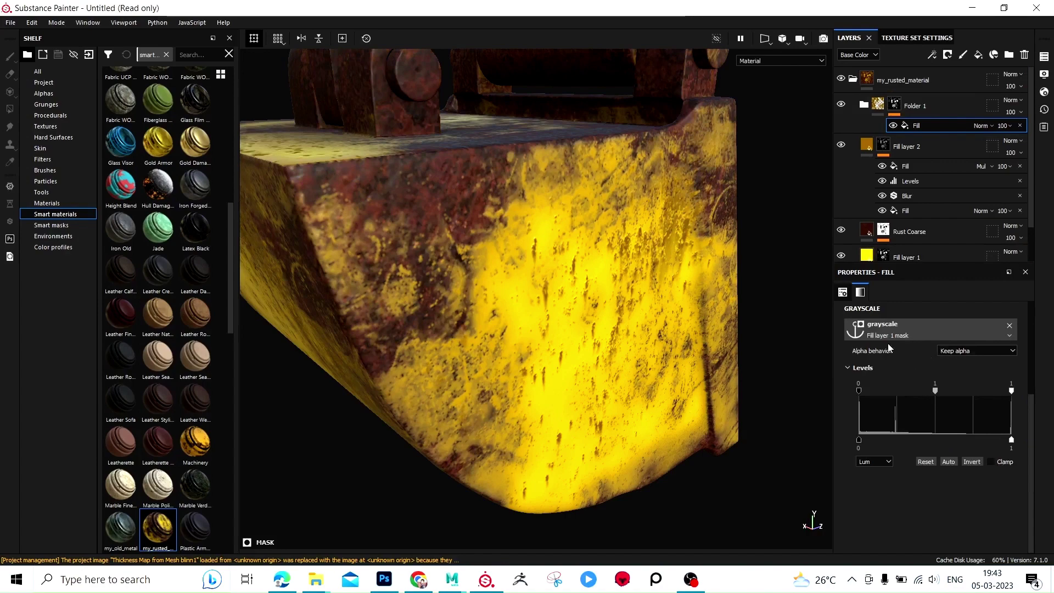
{"action": "mouse_move", "coordinate": [577, 317]}
{"action": "left_mouse_down", "text": "alt"}
{"action": "mouse_move", "coordinate": [683, 368]}
{"action": "mouse_move", "coordinate": [654, 330]}
{"action": "mouse_move", "coordinate": [662, 308]}
{"action": "mouse_move", "coordinate": [568, 269]}
{"action": "mouse_move", "coordinate": [642, 233]}
{"action": "mouse_move", "coordinate": [725, 288]}
{"action": "mouse_move", "coordinate": [631, 228]}
{"action": "mouse_move", "coordinate": [239, 352]}
{"action": "mouse_move", "coordinate": [357, 302]}
{"action": "mouse_move", "coordinate": [470, 278]}
{"action": "mouse_move", "coordinate": [666, 310]}
{"action": "left_mouse_up", "text": "alt"}
{"action": "mouse_move", "coordinate": [666, 311]}
{"action": "middle_mouse_down", "text": "alt"}
{"action": "mouse_move", "coordinate": [584, 312]}
{"action": "mouse_move", "coordinate": [595, 302]}
{"action": "middle_mouse_up", "text": "alt"}
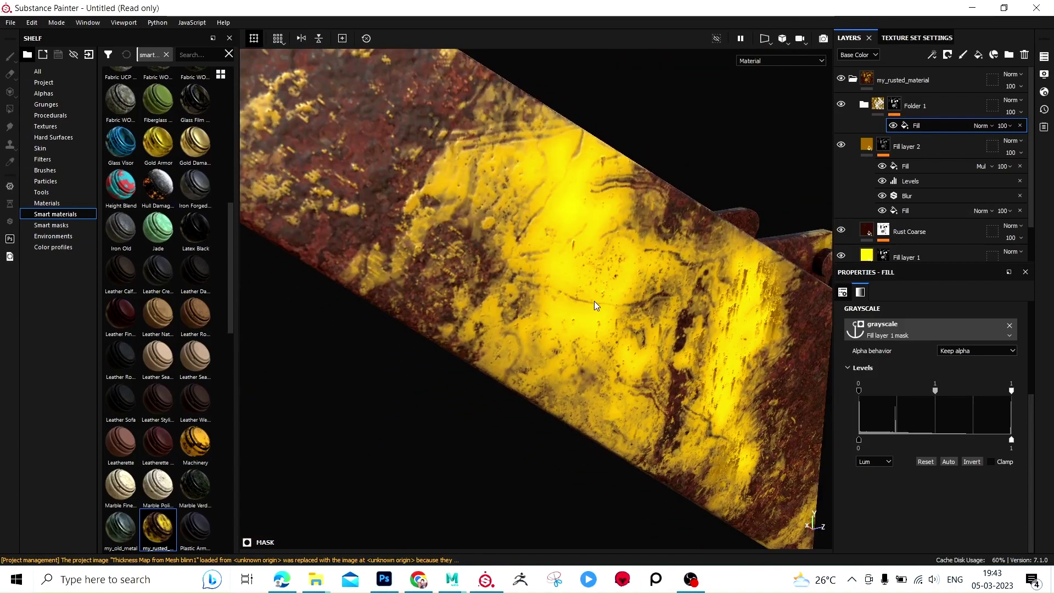
Step: Select the dripping layer inside Folder 1 and its Dripping Rust generator
{"action": "left_click", "coordinate": [864, 104]}
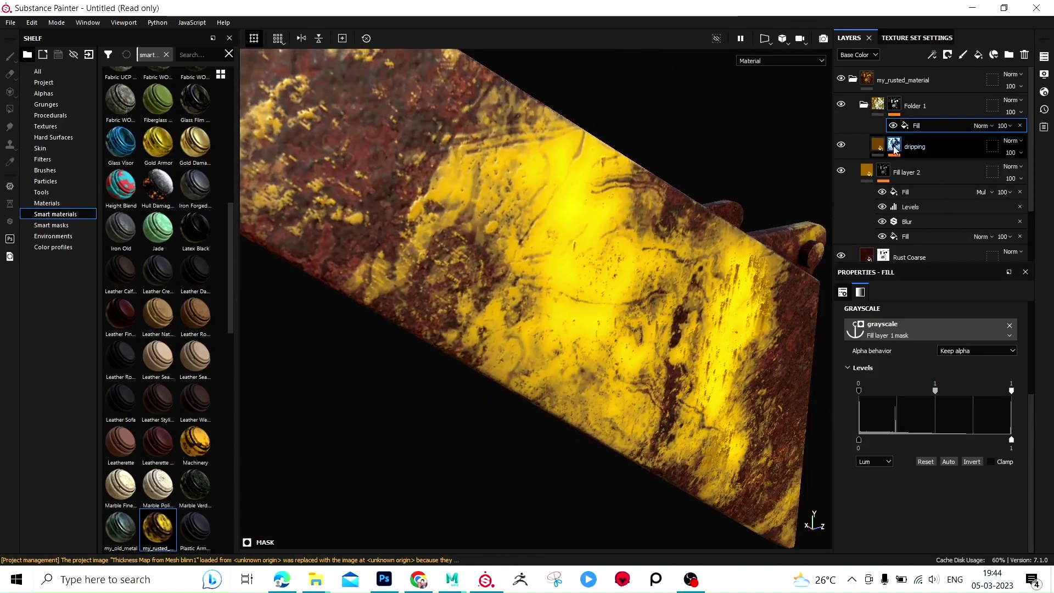
{"action": "left_click", "coordinate": [895, 147]}
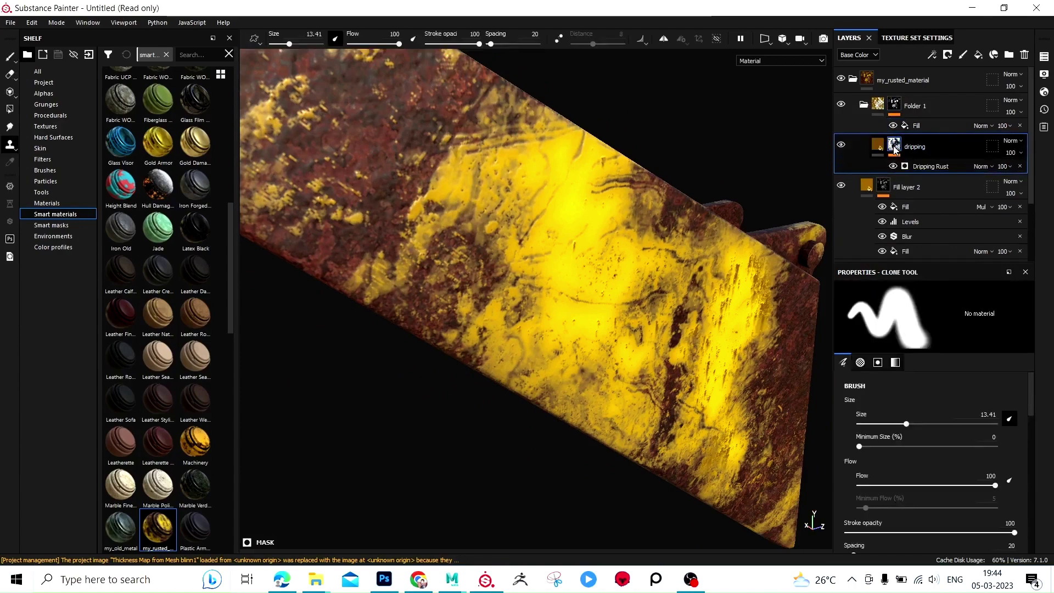
{"action": "left_click_drag", "start_coordinate": [581, 304], "coordinate": [549, 231], "text": "alt"}
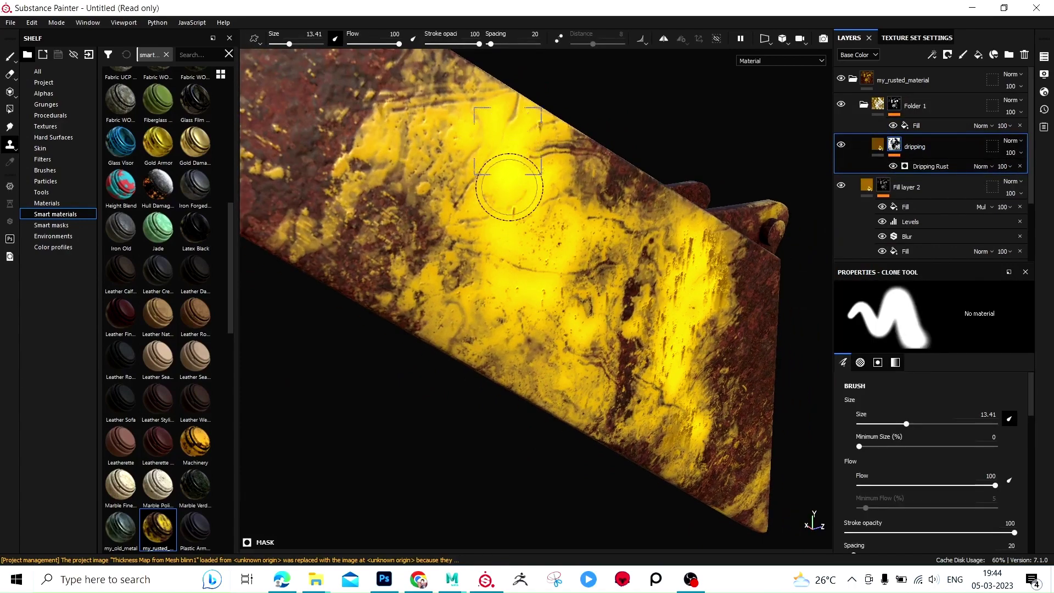
{"action": "left_click", "coordinate": [10, 55]}
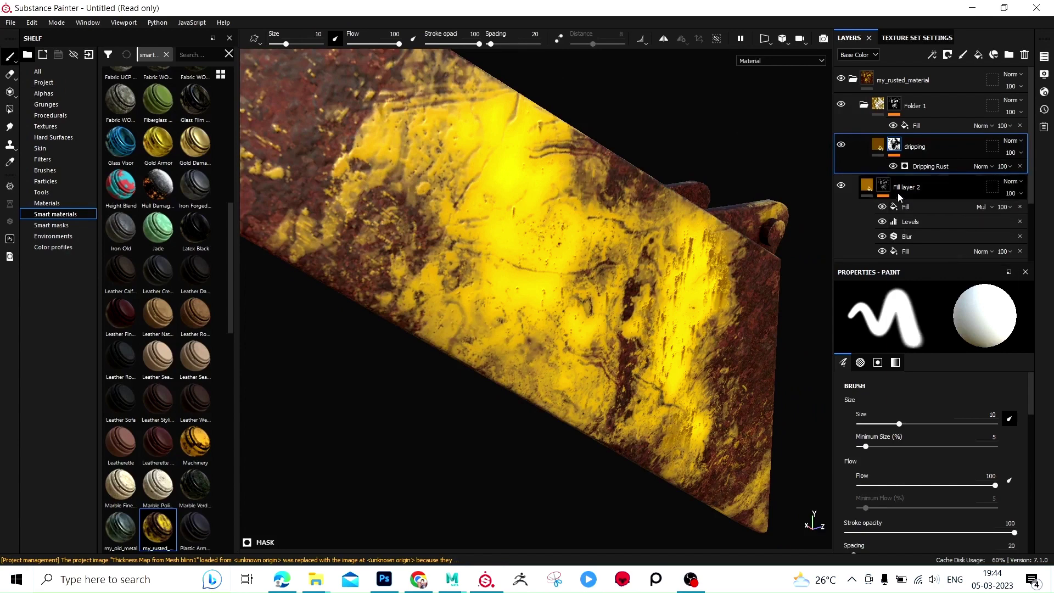
{"action": "left_click", "coordinate": [925, 167]}
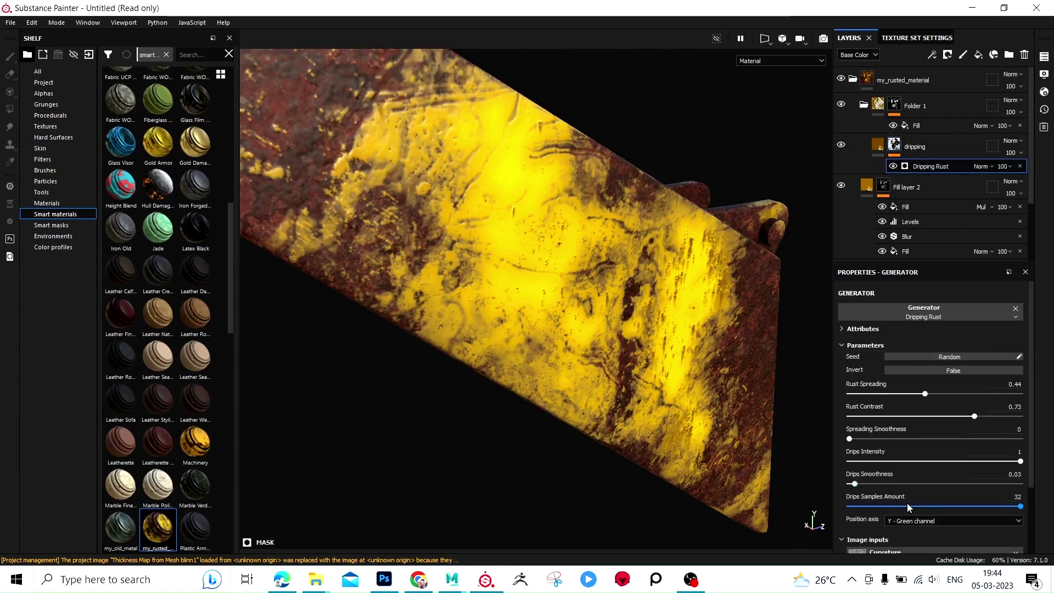
Step: Add a Blur filter to the dripping mask with Blur Intensity 0.1
{"action": "scroll", "coordinate": [945, 397], "scroll_direction": "down", "scroll_amount": 3}
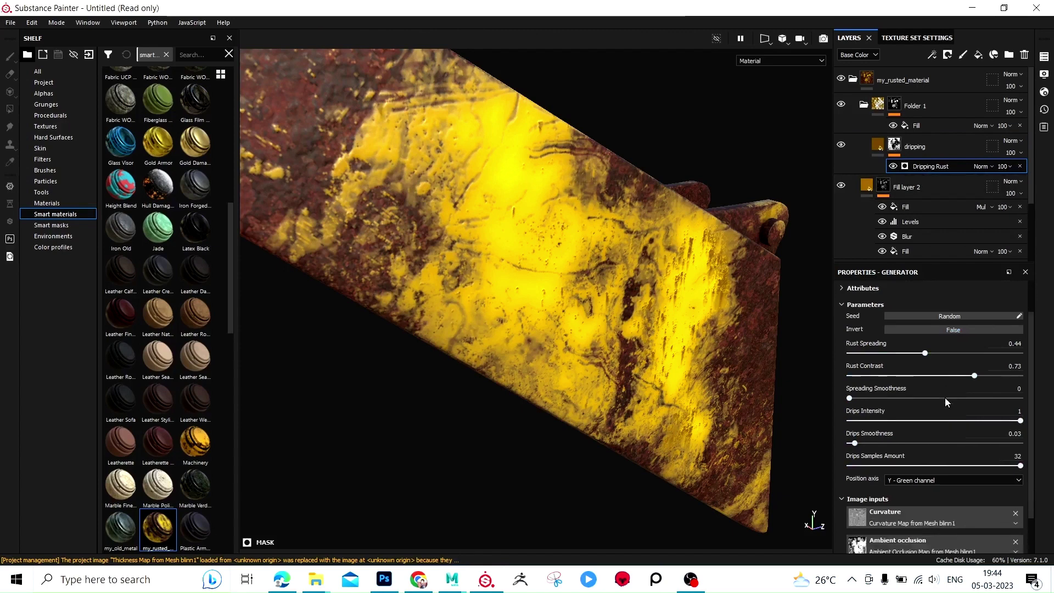
{"action": "left_click", "coordinate": [893, 145]}
{"action": "right_click", "coordinate": [894, 145]}
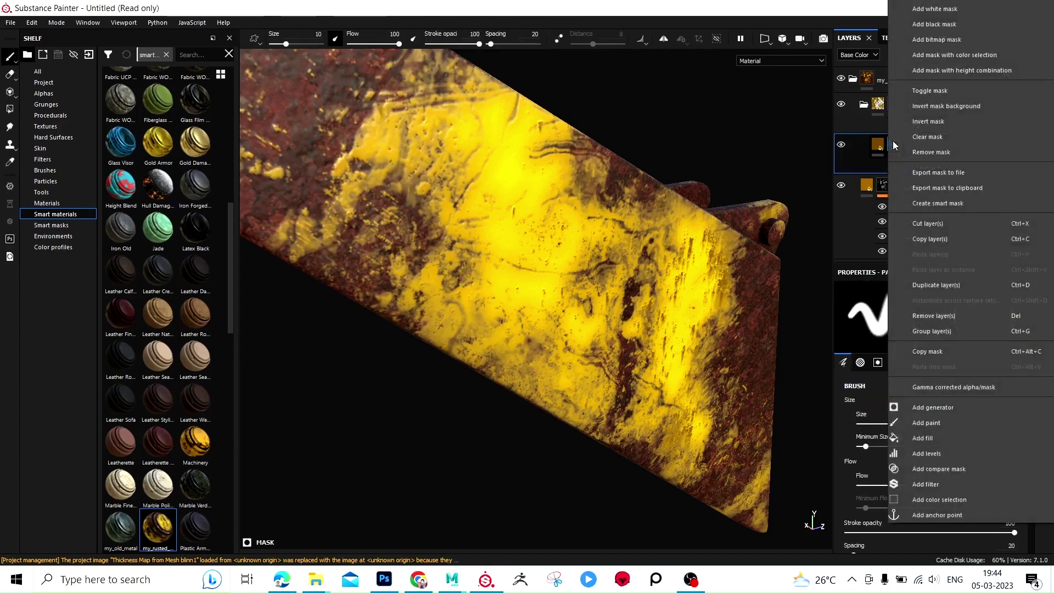
{"action": "left_click", "coordinate": [933, 483]}
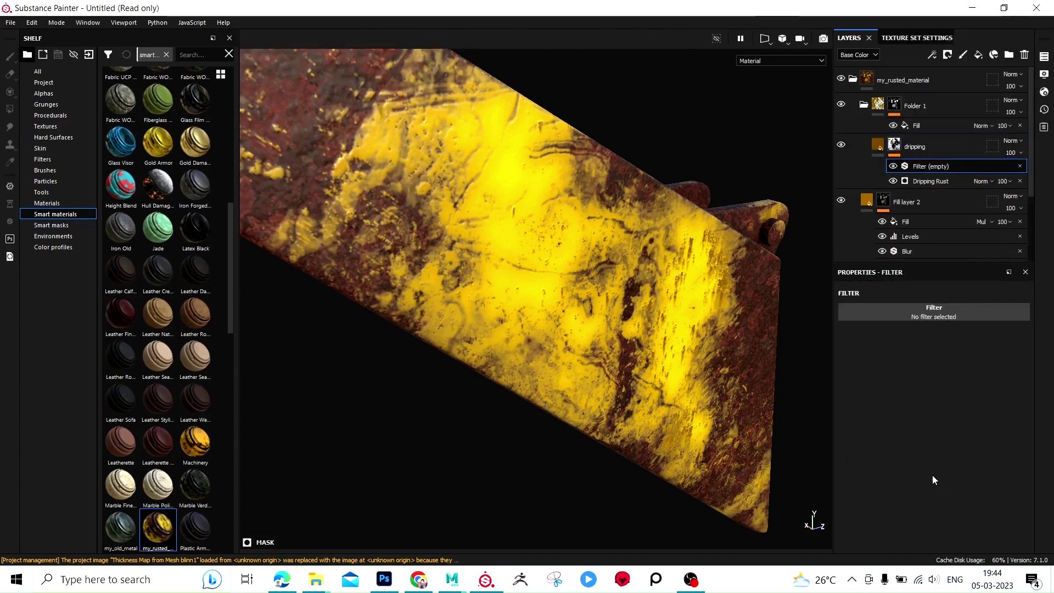
{"action": "left_click", "coordinate": [923, 318]}
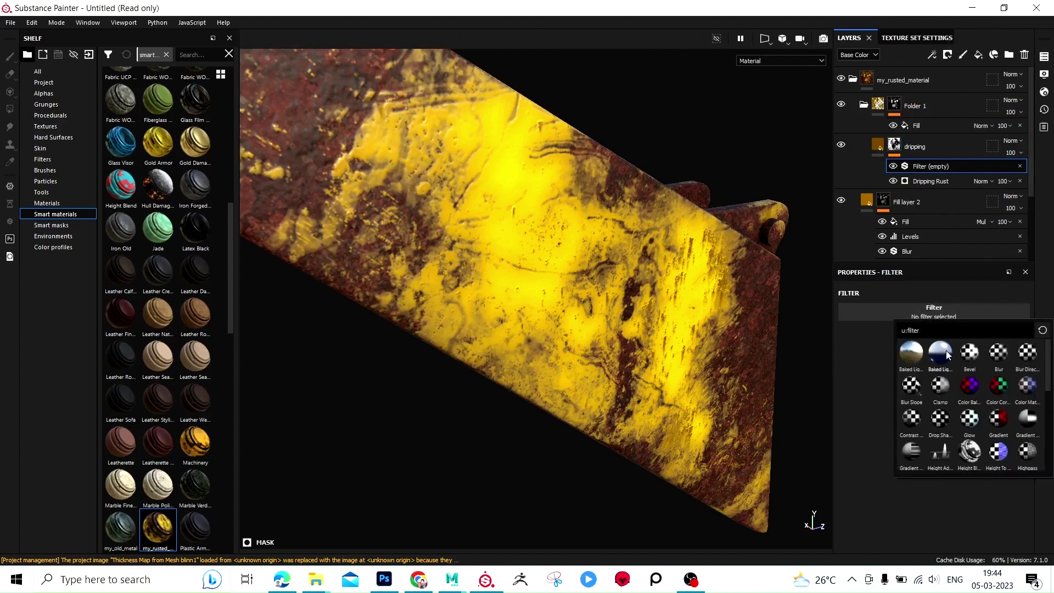
{"action": "left_click", "coordinate": [999, 355]}
{"action": "left_click_drag", "start_coordinate": [702, 313], "coordinate": [725, 308], "text": "alt"}
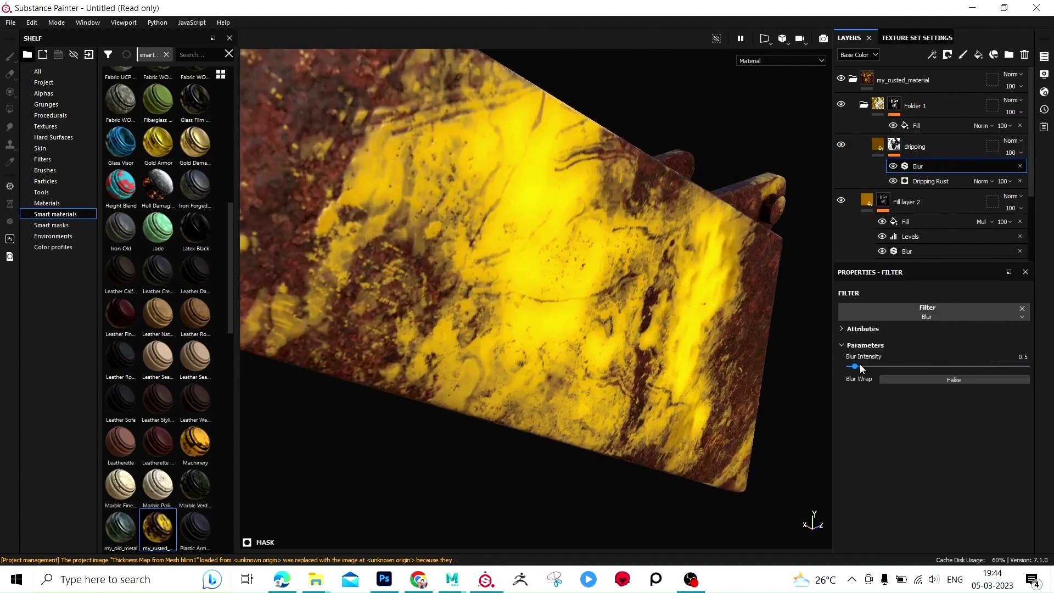
{"action": "left_click_drag", "start_coordinate": [856, 366], "coordinate": [851, 367]}
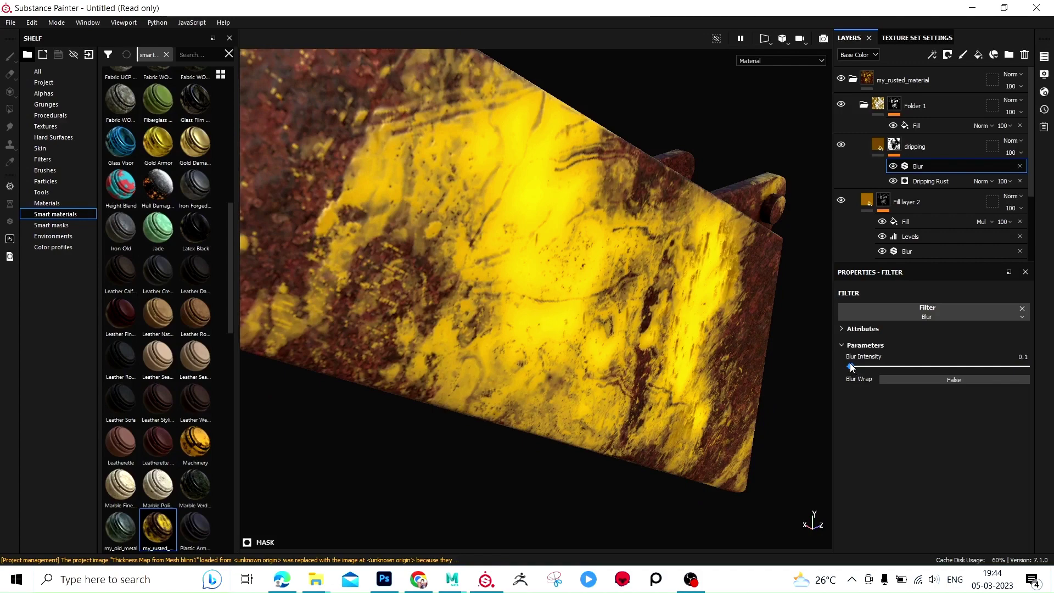
{"action": "mouse_move", "coordinate": [718, 377]}
{"action": "left_mouse_down", "text": "alt"}
{"action": "mouse_move", "coordinate": [465, 283]}
{"action": "mouse_move", "coordinate": [562, 315]}
{"action": "left_mouse_up", "text": "alt"}
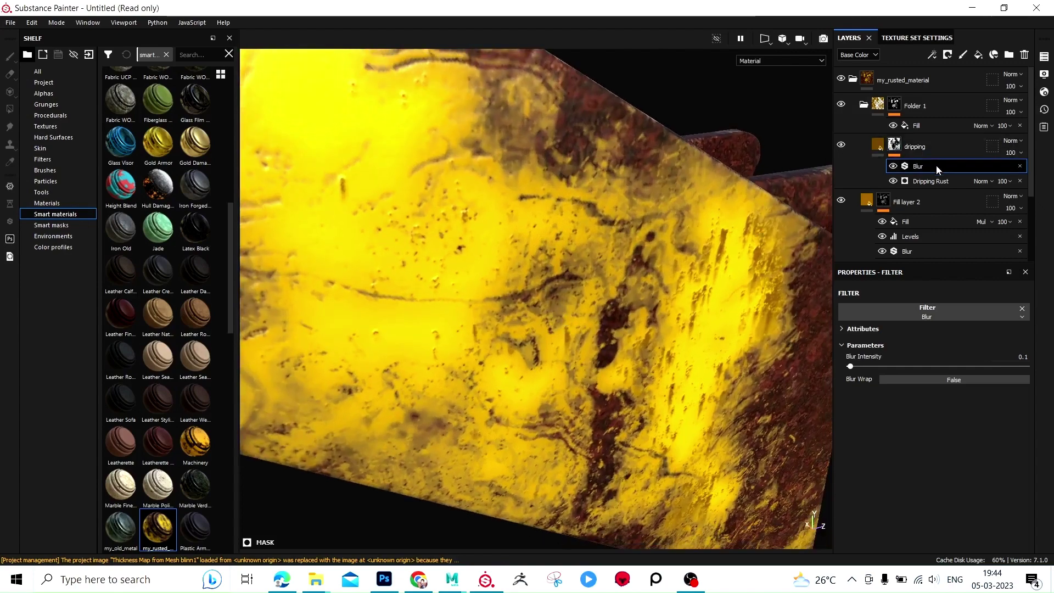
{"action": "left_click", "coordinate": [891, 145]}
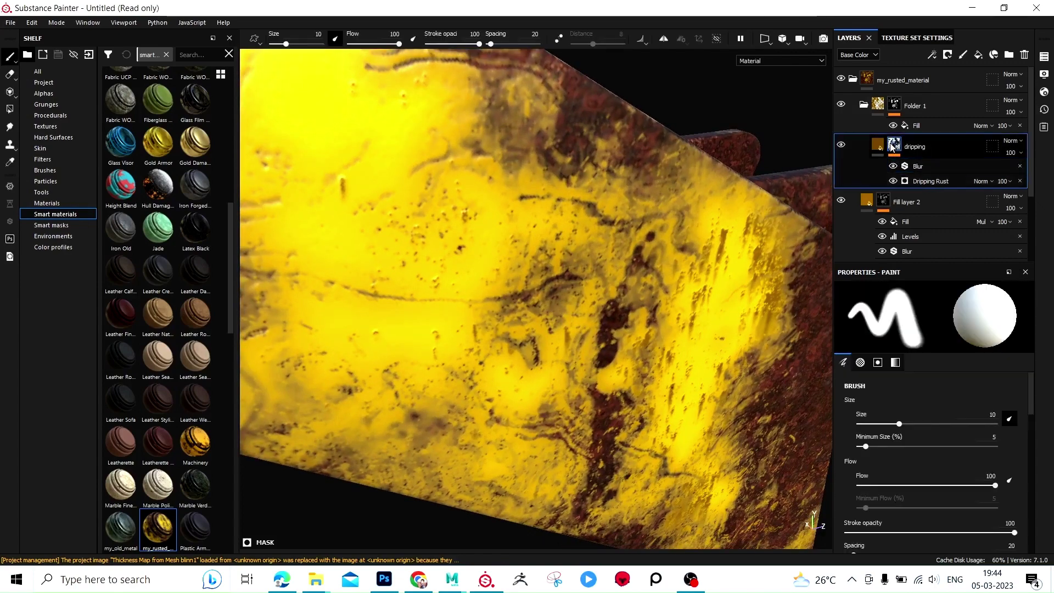
Step: Add a Levels adjustment to the dripping mask with midtone around 0.55
{"action": "right_click", "coordinate": [894, 150]}
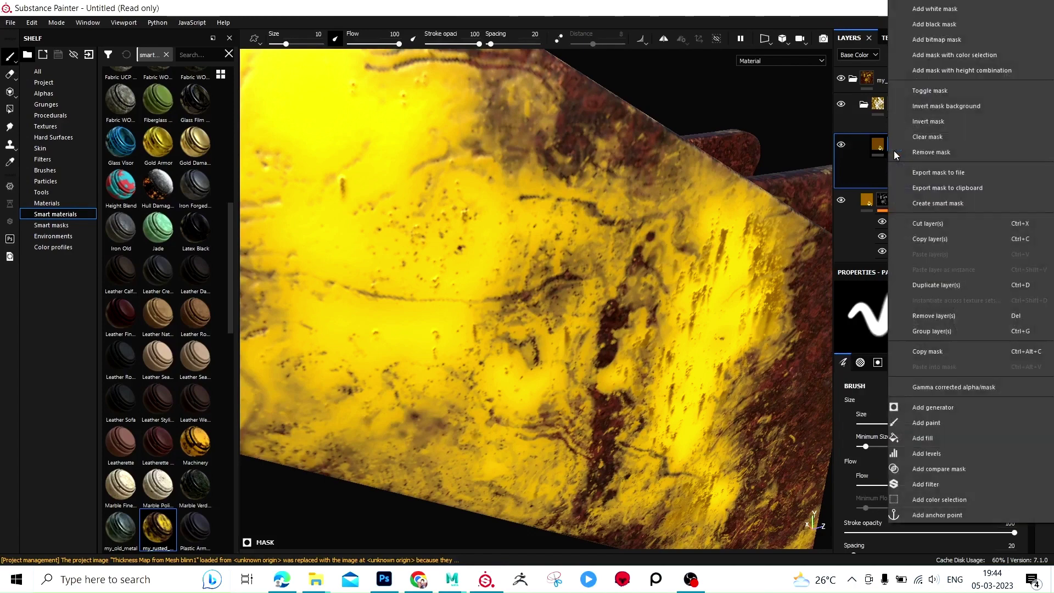
{"action": "left_click", "coordinate": [935, 454]}
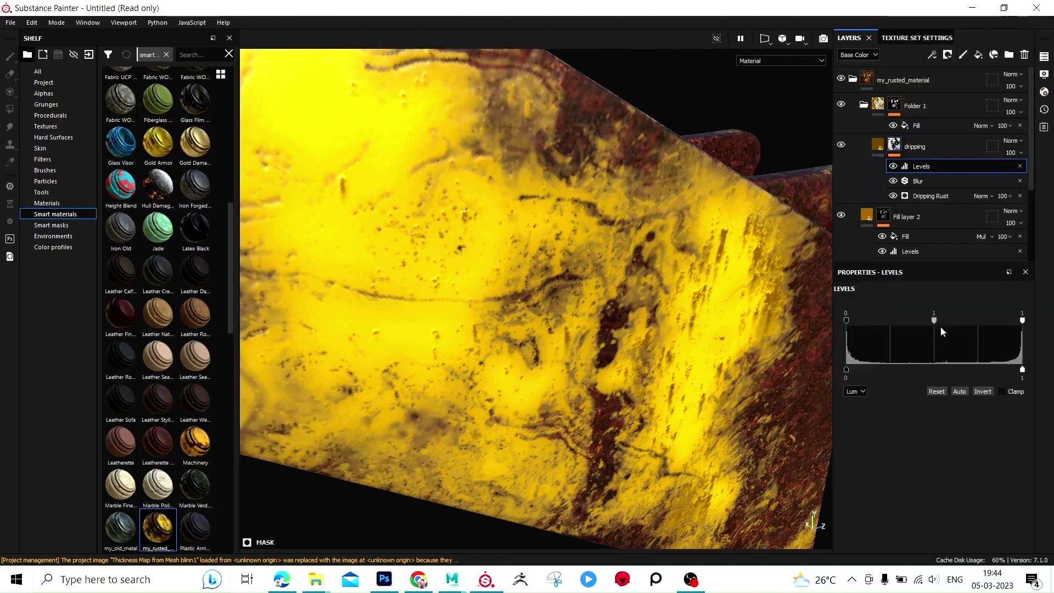
{"action": "mouse_move", "coordinate": [934, 320]}
{"action": "left_mouse_down"}
{"action": "mouse_move", "coordinate": [996, 321]}
{"action": "mouse_move", "coordinate": [901, 328]}
{"action": "left_mouse_up"}
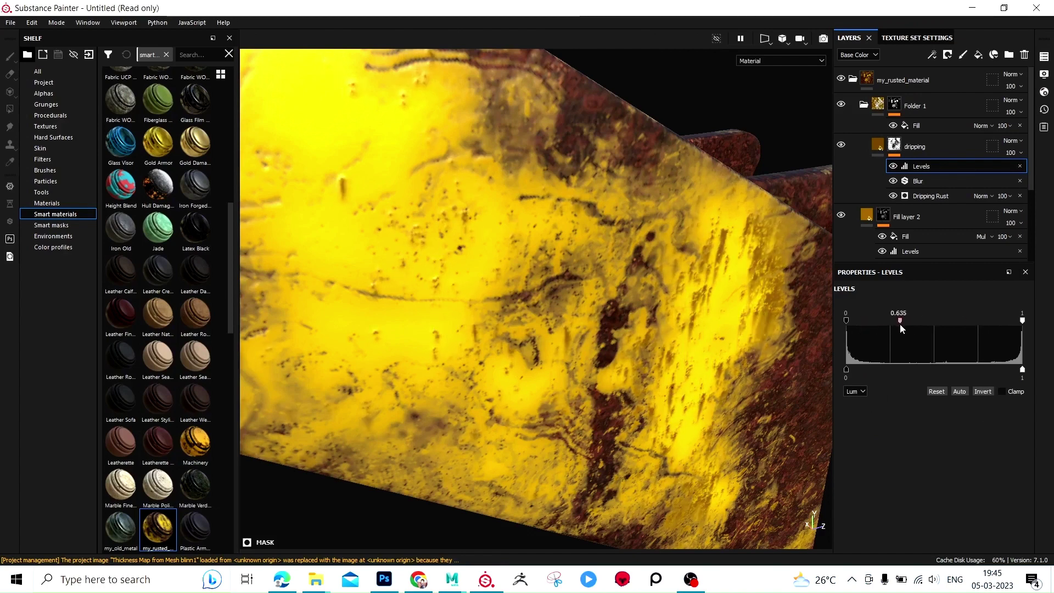
Step: Lower the dripping mask's Blur intensity to 0.05
{"action": "left_click", "coordinate": [933, 180]}
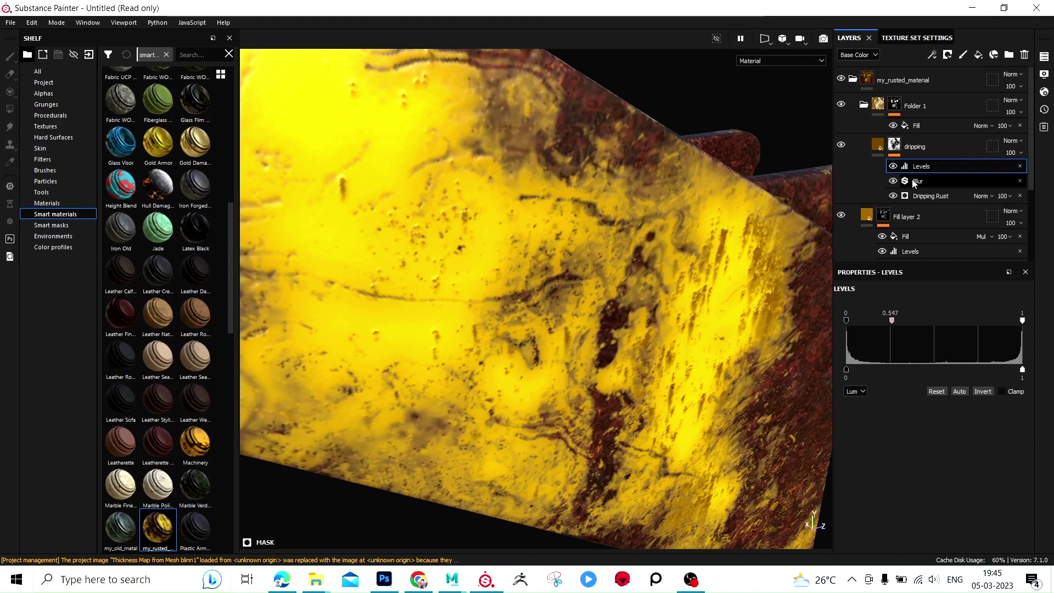
{"action": "mouse_move", "coordinate": [858, 367]}
{"action": "left_mouse_down"}
{"action": "mouse_move", "coordinate": [885, 365]}
{"action": "mouse_move", "coordinate": [853, 369]}
{"action": "left_mouse_up"}
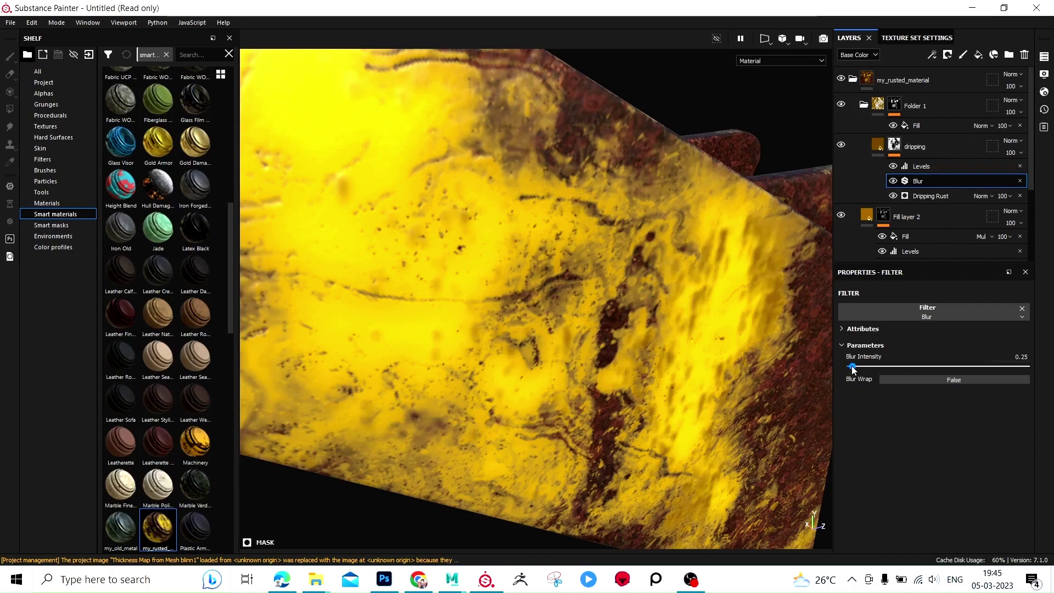
{"action": "left_click_drag", "start_coordinate": [853, 367], "coordinate": [850, 367]}
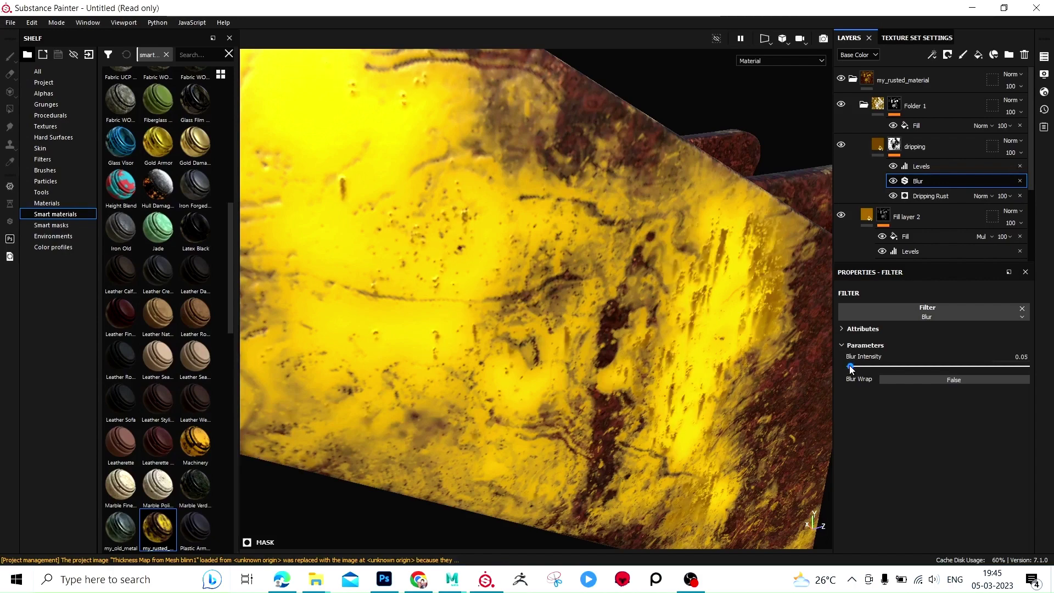
{"action": "scroll", "coordinate": [604, 314], "scroll_direction": "down", "scroll_amount": 3}
Step: Zoom out on the model and collapse and re-expand Folder 1 to compare
{"action": "left_click_drag", "start_coordinate": [538, 313], "coordinate": [508, 198], "text": "alt"}
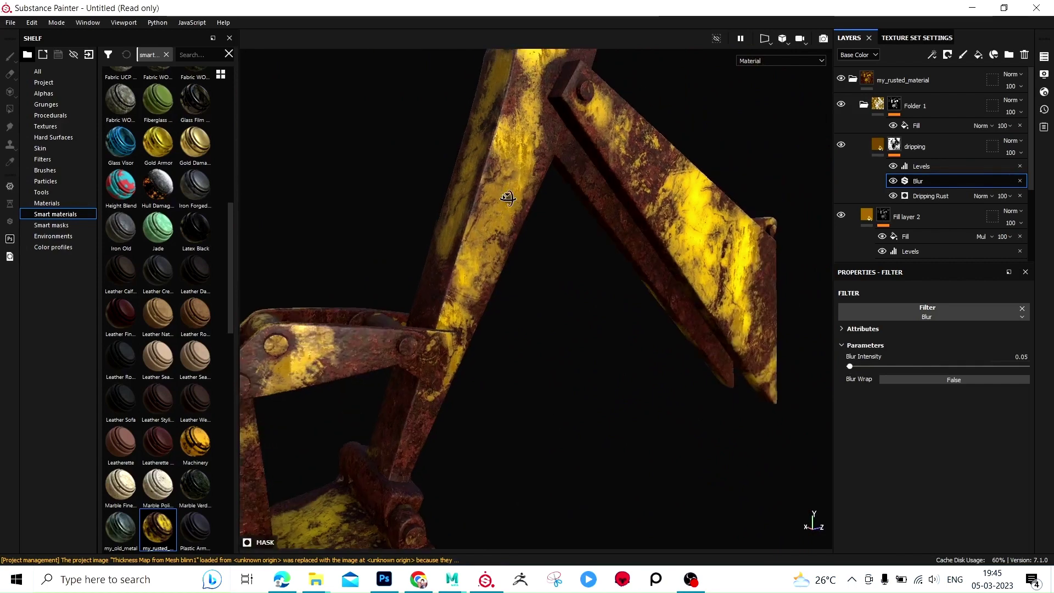
{"action": "scroll", "coordinate": [487, 259], "scroll_direction": "up", "scroll_amount": 2}
{"action": "scroll", "coordinate": [517, 253], "scroll_direction": "up", "scroll_amount": 2}
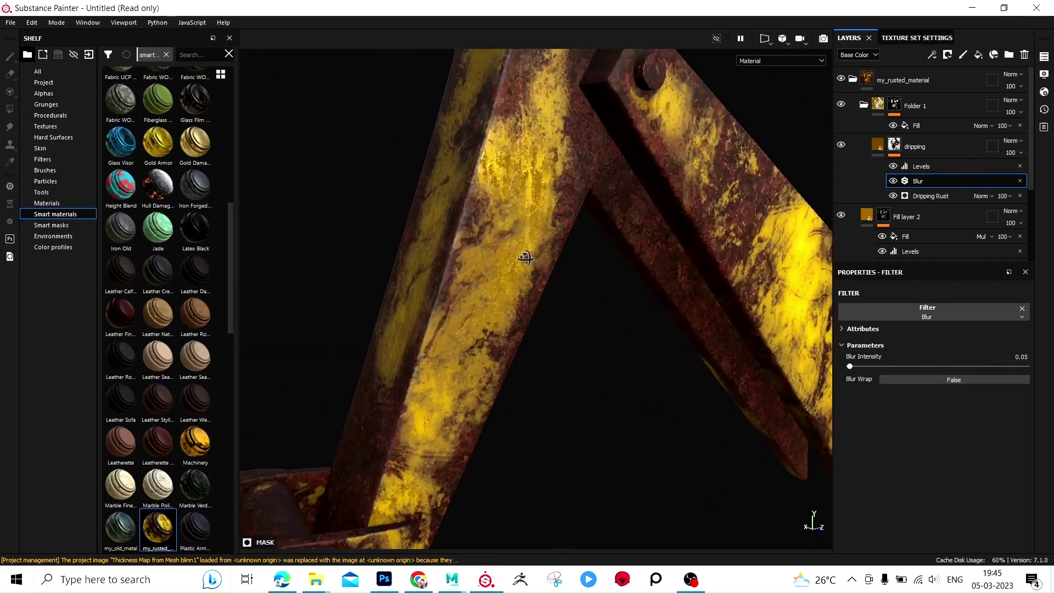
{"action": "scroll", "coordinate": [545, 248], "scroll_direction": "up", "scroll_amount": 2}
{"action": "scroll", "coordinate": [651, 238], "scroll_direction": "up", "scroll_amount": 2}
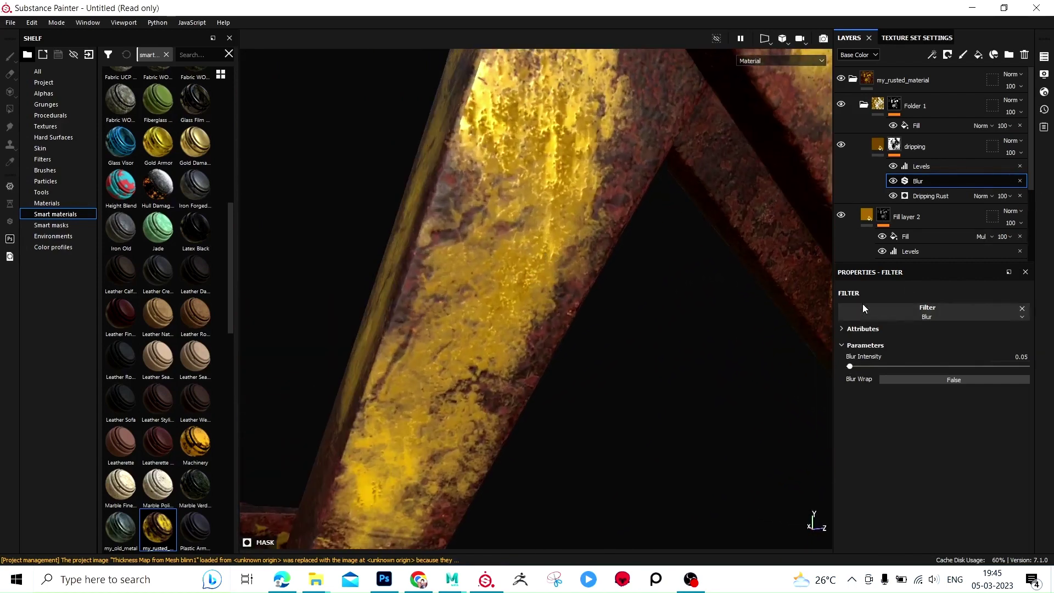
{"action": "left_click", "coordinate": [894, 108]}
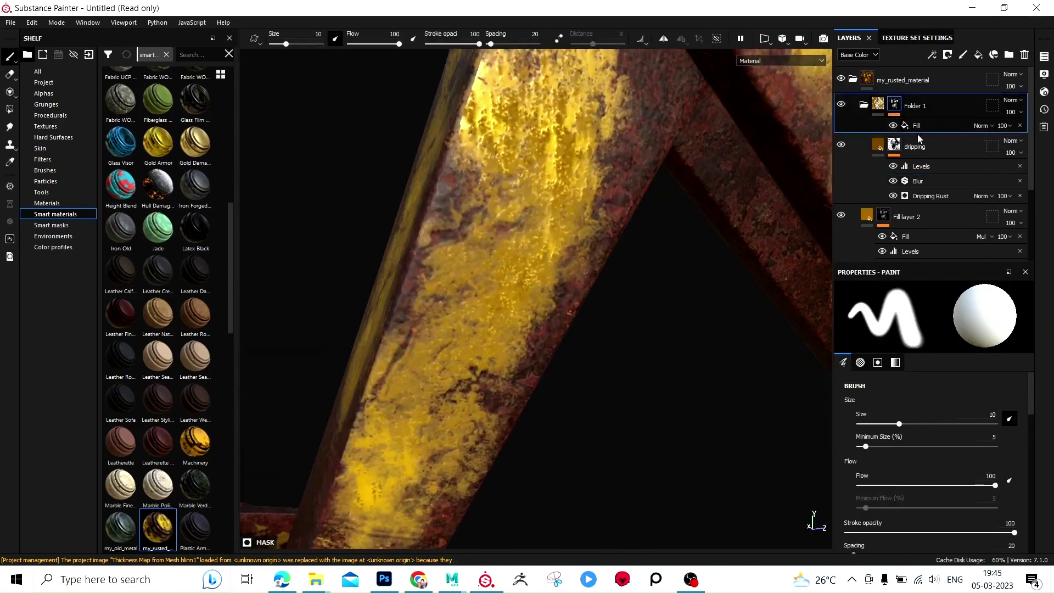
{"action": "left_click", "coordinate": [864, 109]}
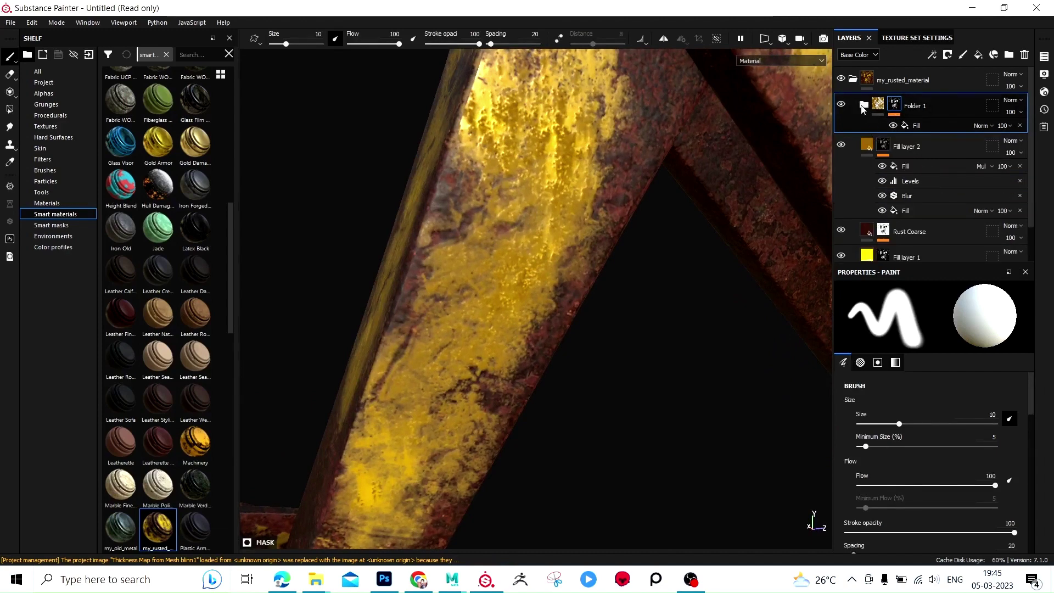
{"action": "left_click", "coordinate": [864, 108]}
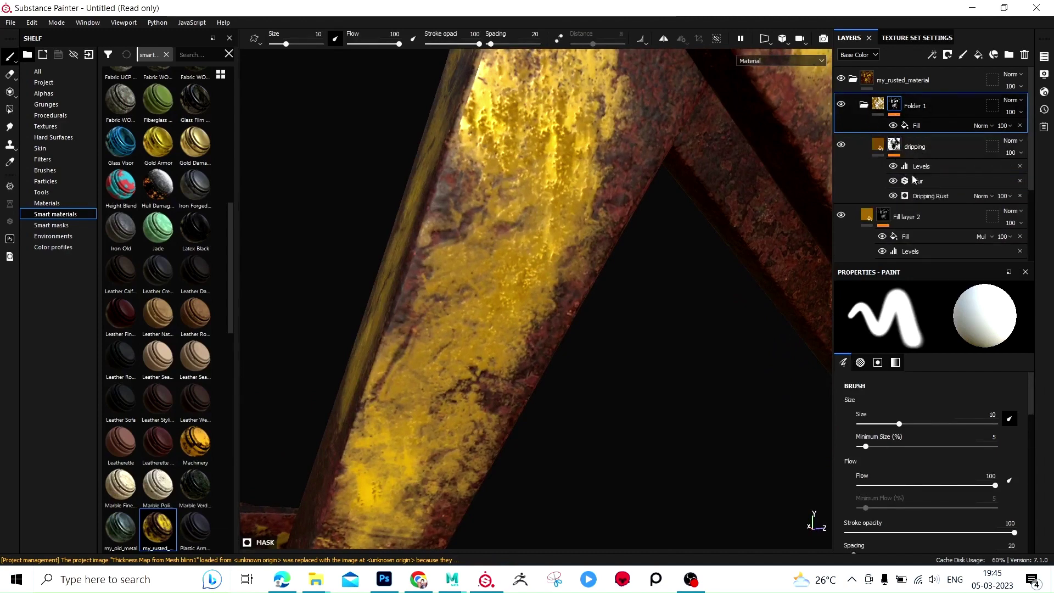
Step: Set Dripping Rust's Drips Samples Amount to 32 and Drips Intensity to 1
{"action": "left_click", "coordinate": [928, 196]}
{"action": "scroll", "coordinate": [885, 404], "scroll_direction": "up", "scroll_amount": 2}
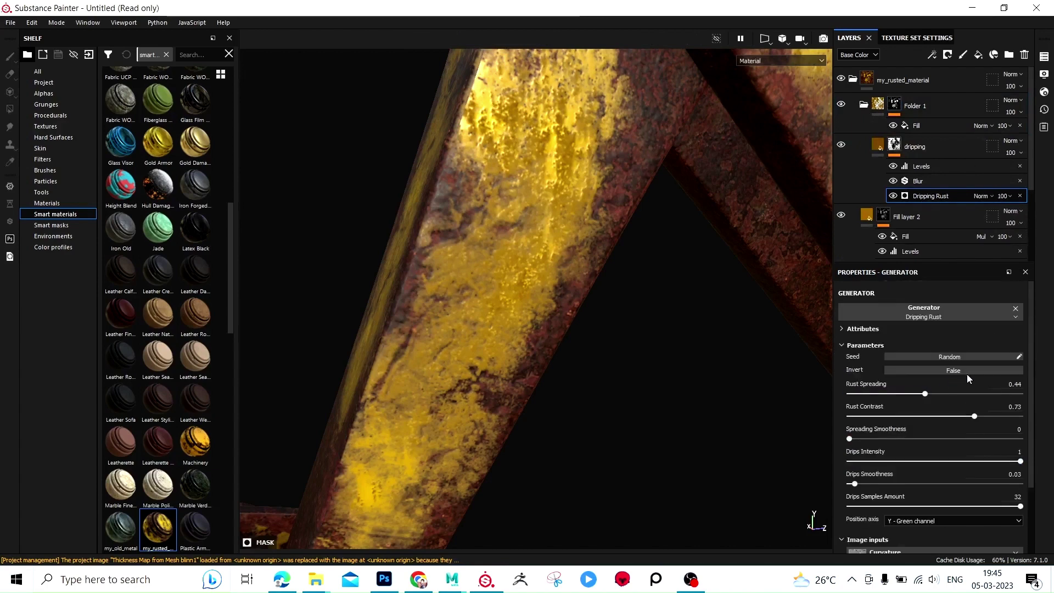
{"action": "left_click", "coordinate": [870, 328]}
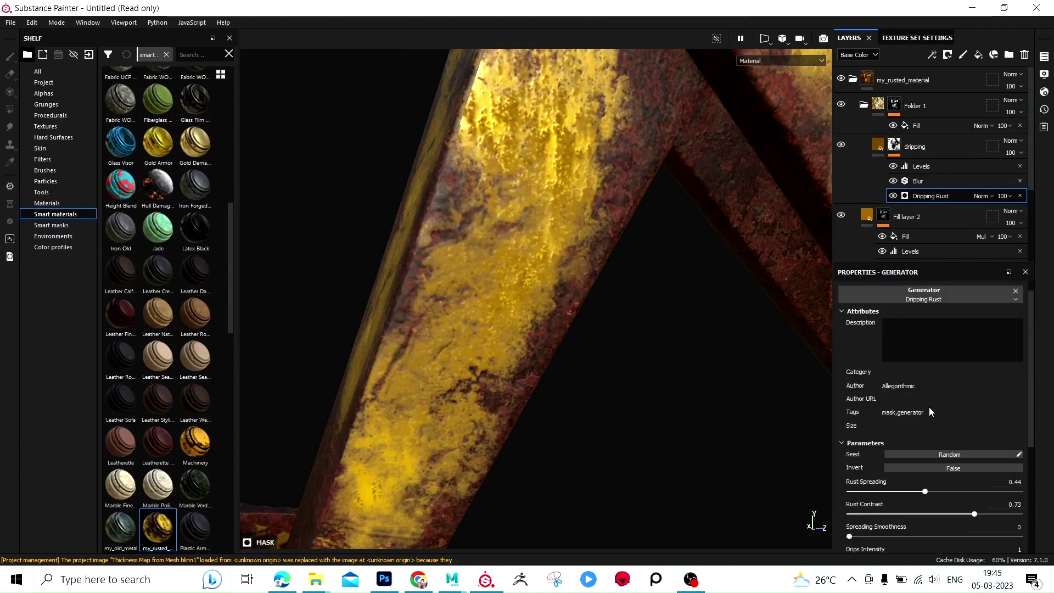
{"action": "scroll", "coordinate": [929, 407], "scroll_direction": "down", "scroll_amount": 5}
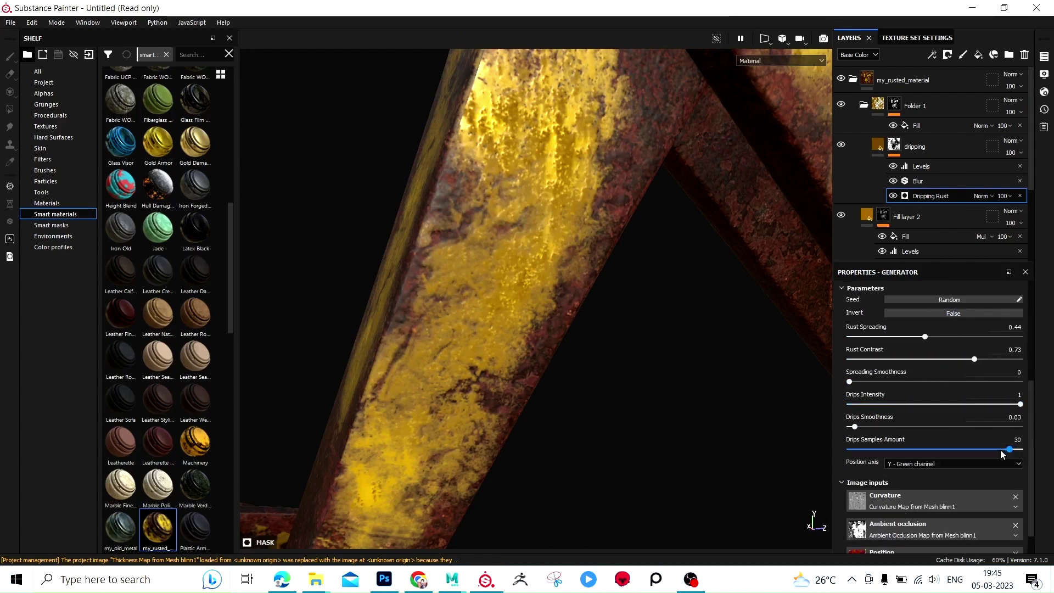
{"action": "mouse_move", "coordinate": [1001, 450]}
{"action": "left_mouse_down"}
{"action": "mouse_move", "coordinate": [975, 450]}
{"action": "mouse_move", "coordinate": [1022, 450]}
{"action": "left_mouse_up"}
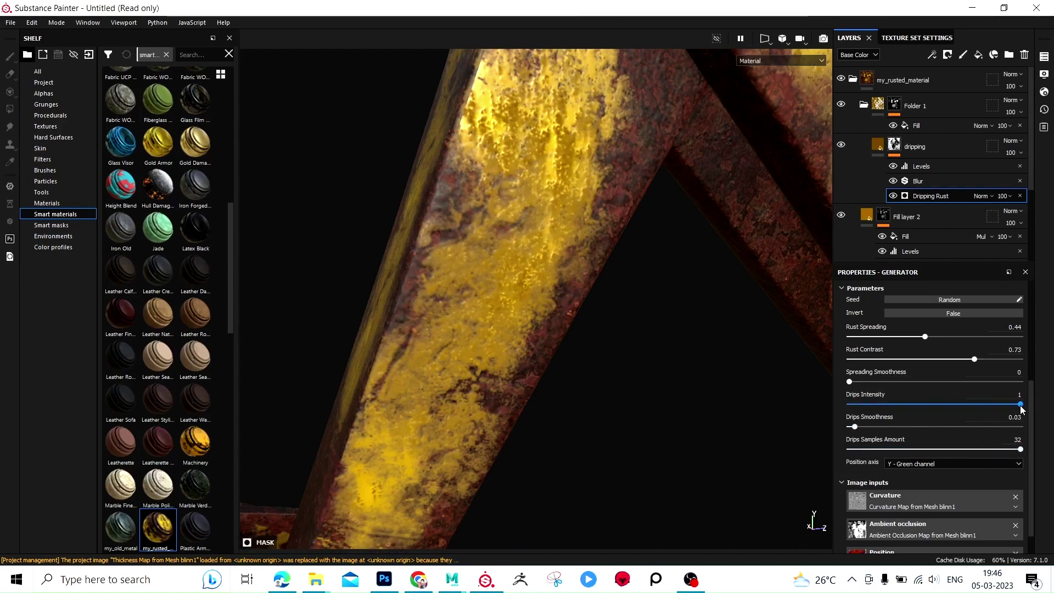
{"action": "left_click_drag", "start_coordinate": [1021, 405], "coordinate": [964, 406]}
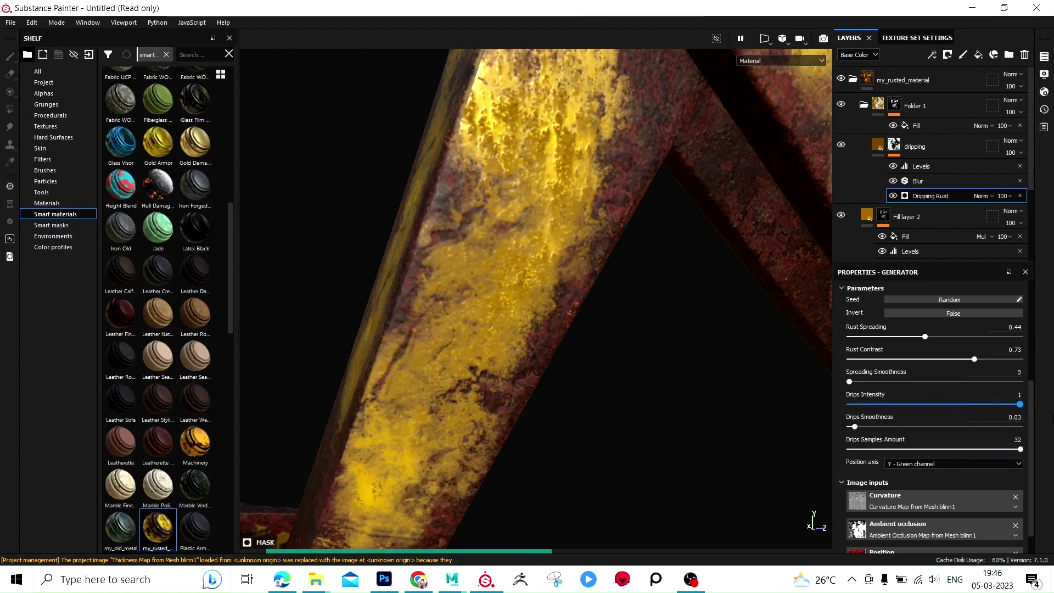
{"action": "left_click", "coordinate": [1020, 404]}
Step: Pull back to view the whole bucket and lower Rust Contrast to 0.6
{"action": "scroll", "coordinate": [574, 221], "scroll_direction": "down", "scroll_amount": 3}
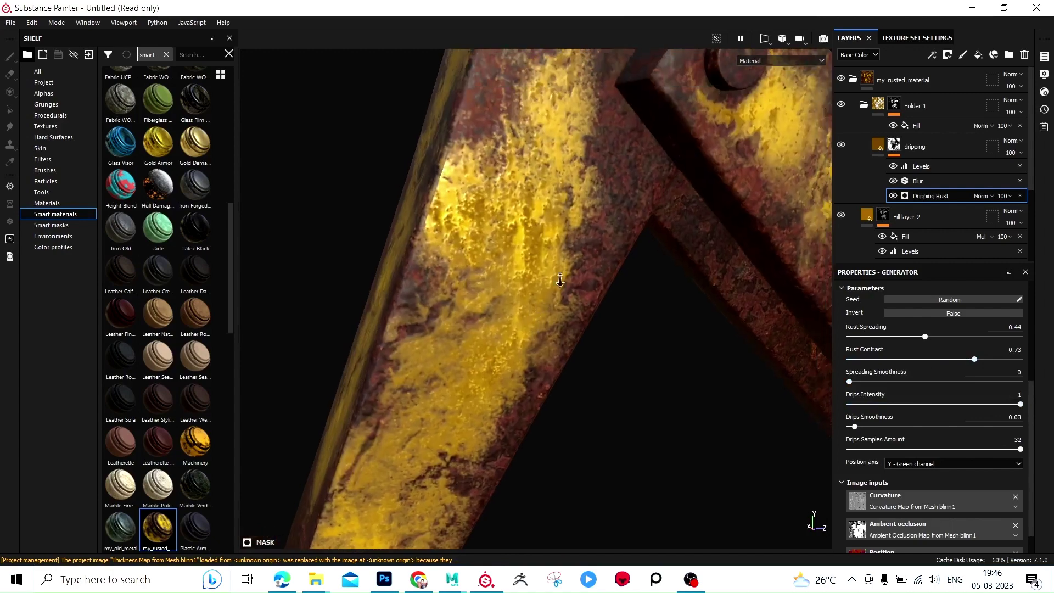
{"action": "scroll", "coordinate": [574, 222], "scroll_direction": "down", "scroll_amount": 3}
{"action": "scroll", "coordinate": [574, 222], "scroll_direction": "down", "scroll_amount": 3}
{"action": "middle_click_drag", "start_coordinate": [552, 247], "coordinate": [544, 240]}
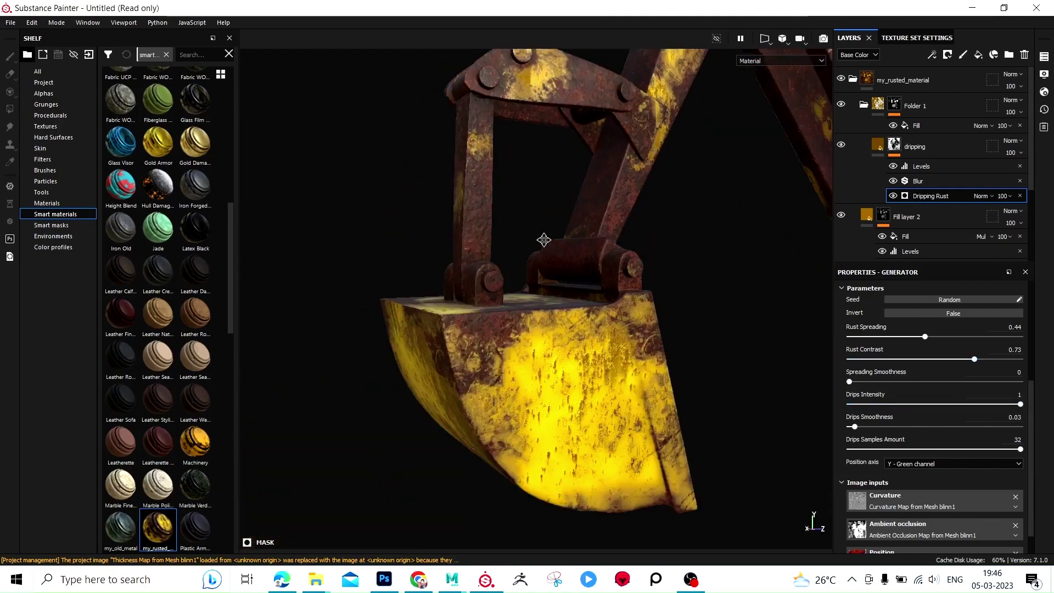
{"action": "scroll", "coordinate": [543, 240], "scroll_direction": "up", "scroll_amount": 3}
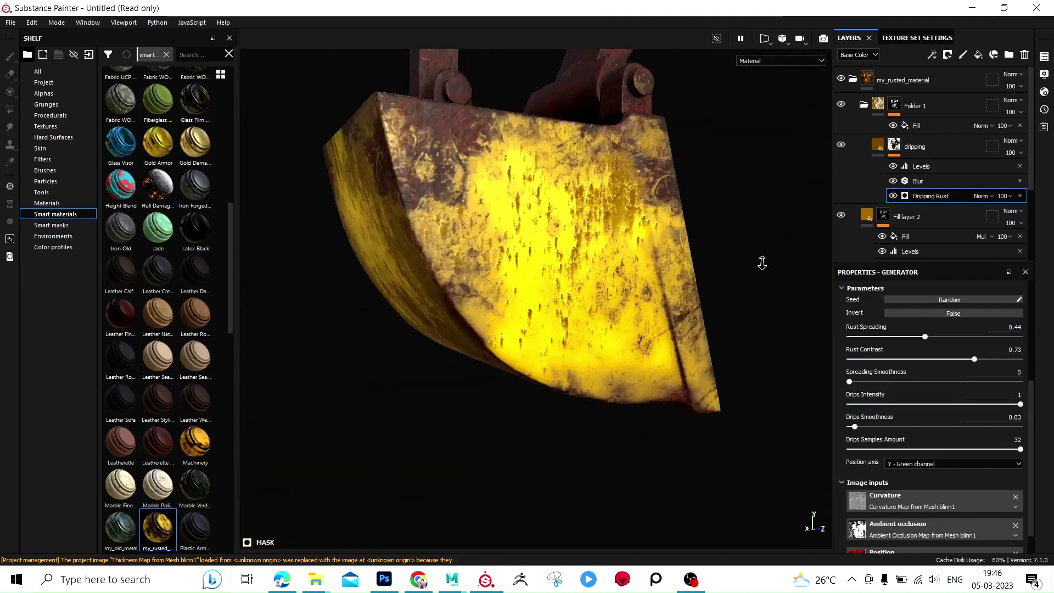
{"action": "scroll", "coordinate": [762, 261], "scroll_direction": "up", "scroll_amount": 3}
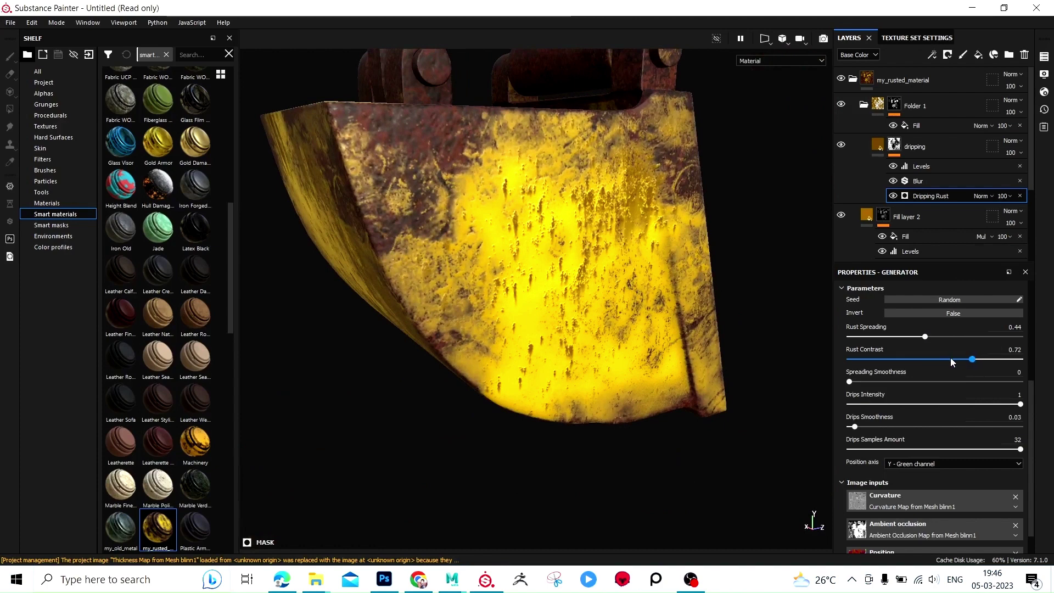
{"action": "left_click_drag", "start_coordinate": [952, 361], "coordinate": [950, 364]}
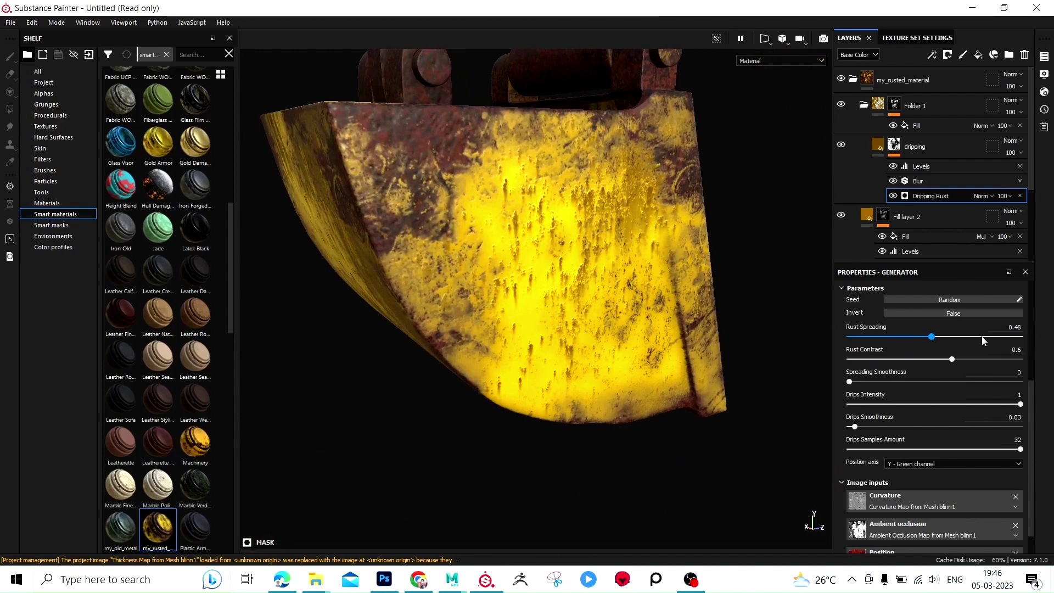
Step: Fine-tune Rust Spreading down to about 0.36
{"action": "left_click_drag", "start_coordinate": [983, 341], "coordinate": [901, 345]}
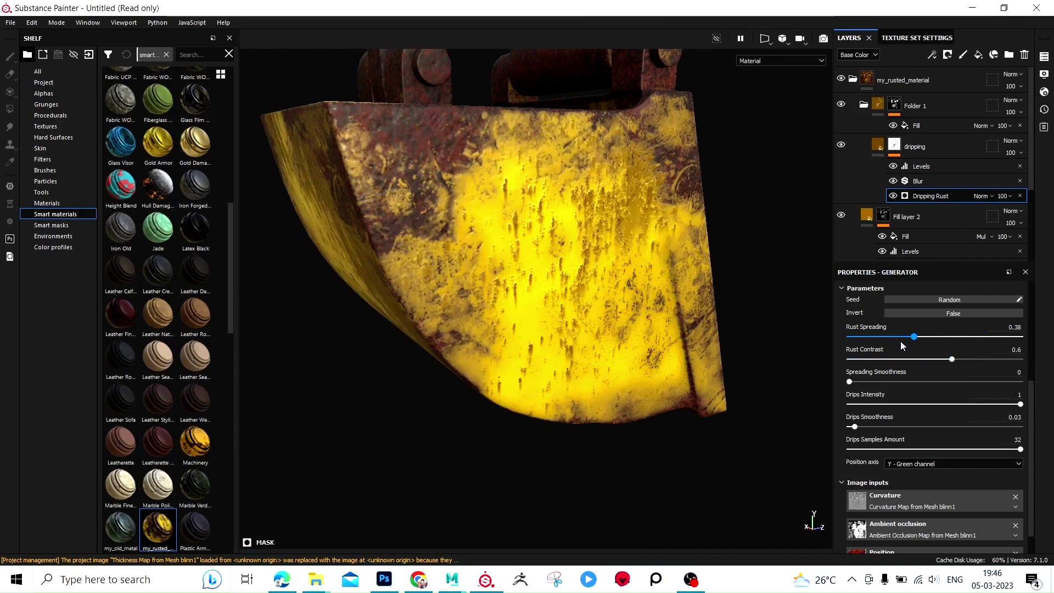
{"action": "left_click", "coordinate": [902, 342]}
{"action": "left_click", "coordinate": [910, 342]}
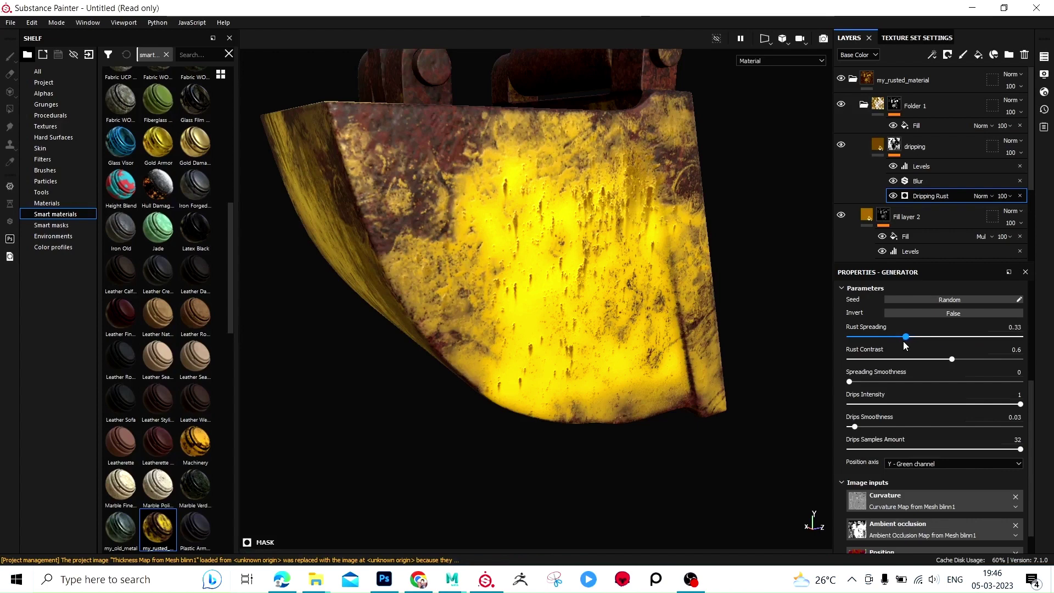
{"action": "left_click", "coordinate": [904, 344]}
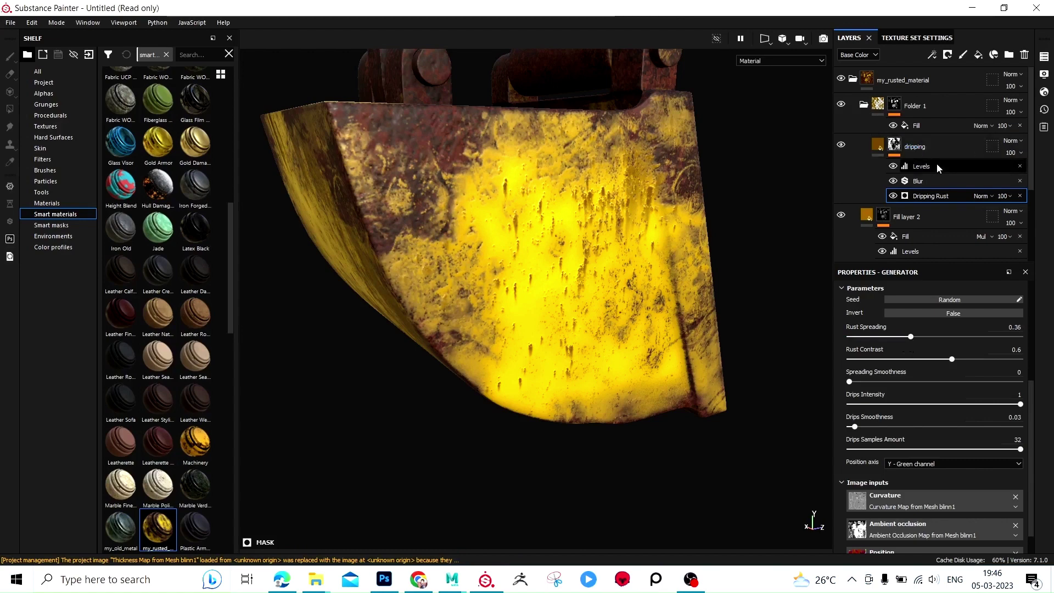
Step: Set the dripping mask's Levels midtone to 0.635
{"action": "left_click", "coordinate": [903, 167]}
{"action": "mouse_move", "coordinate": [895, 318]}
{"action": "left_mouse_down"}
{"action": "mouse_move", "coordinate": [866, 320]}
{"action": "mouse_move", "coordinate": [1020, 329]}
{"action": "left_mouse_up"}
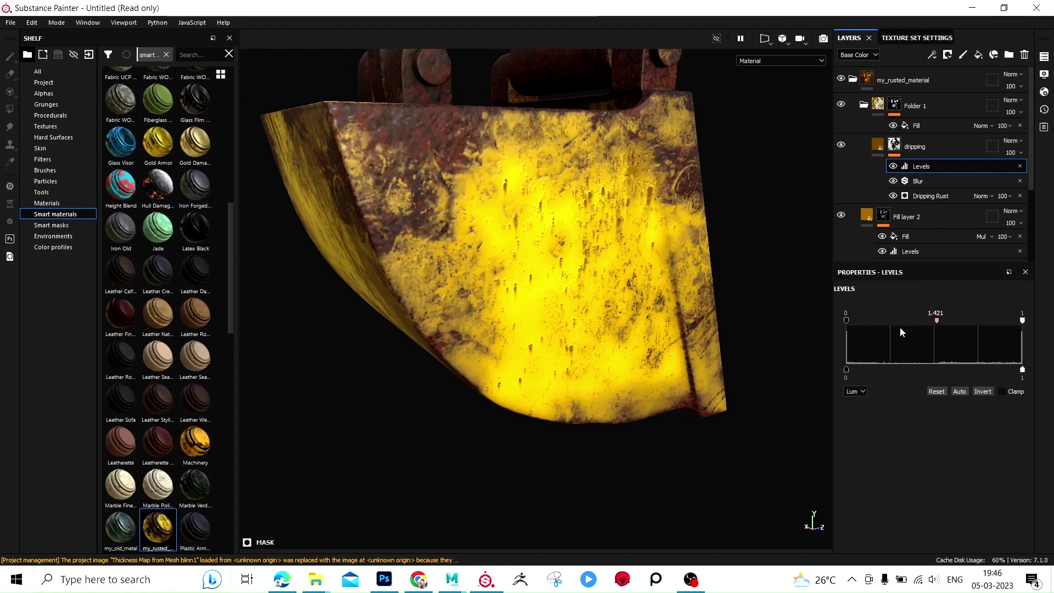
{"action": "left_click_drag", "start_coordinate": [928, 321], "coordinate": [900, 324]}
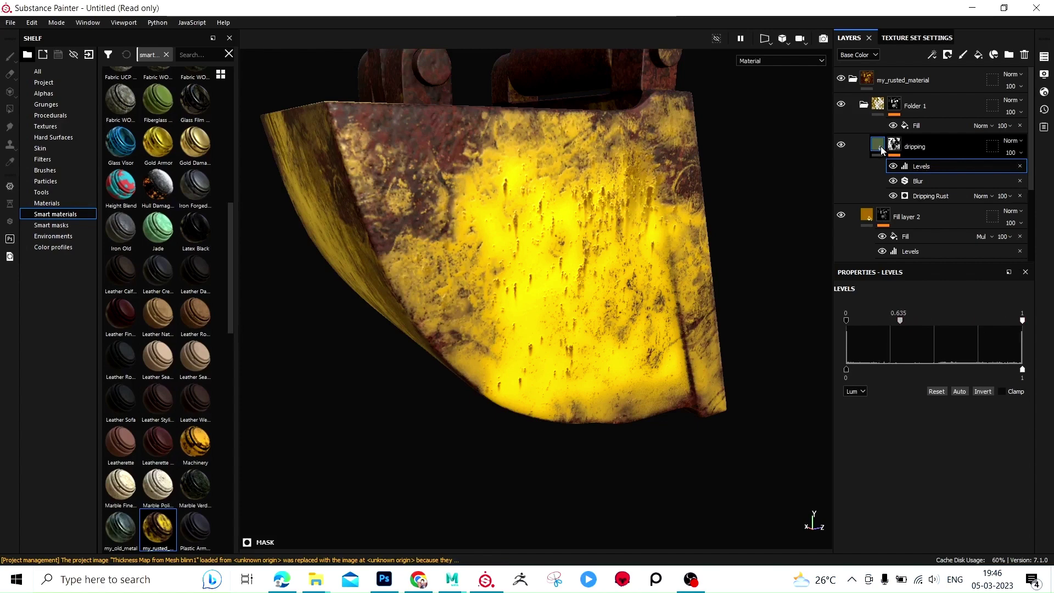
Step: Try inverting the dripping mask's Levels, then turn inversion back off
{"action": "left_click", "coordinate": [882, 146]}
{"action": "left_click", "coordinate": [895, 144]}
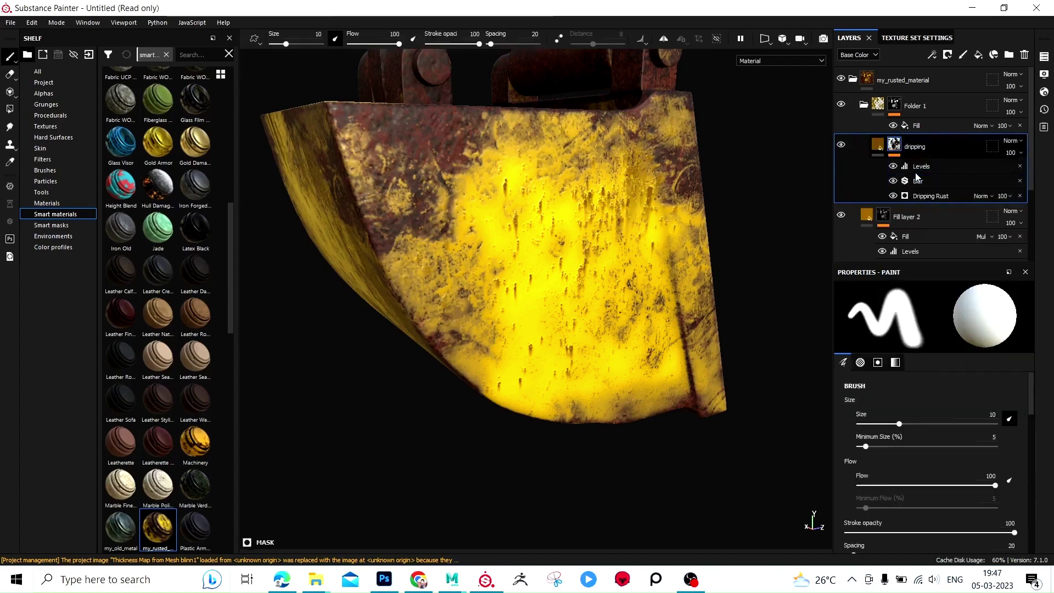
{"action": "left_click", "coordinate": [921, 166]}
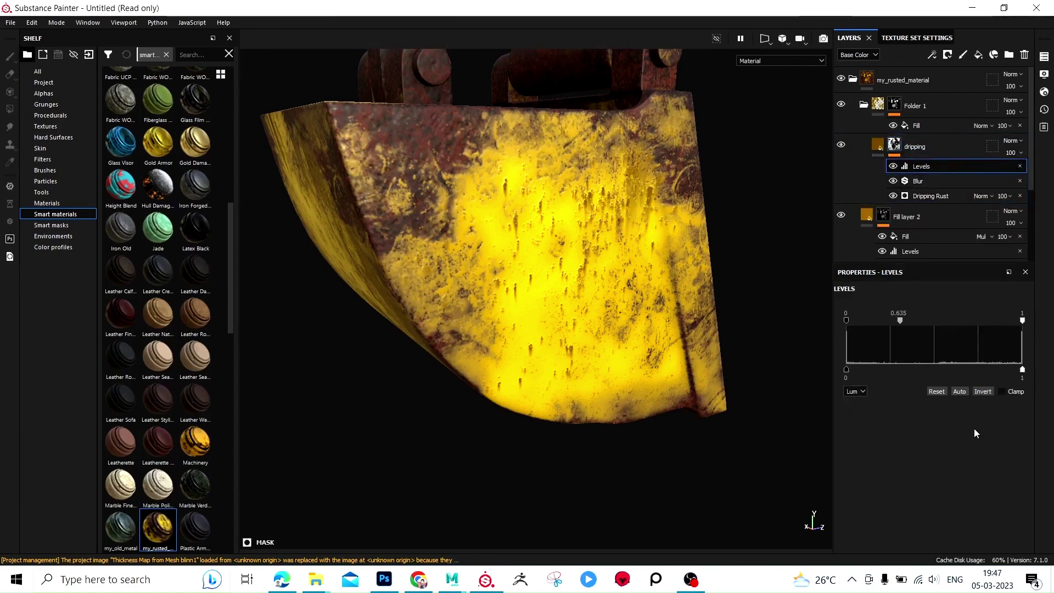
{"action": "left_click", "coordinate": [988, 390]}
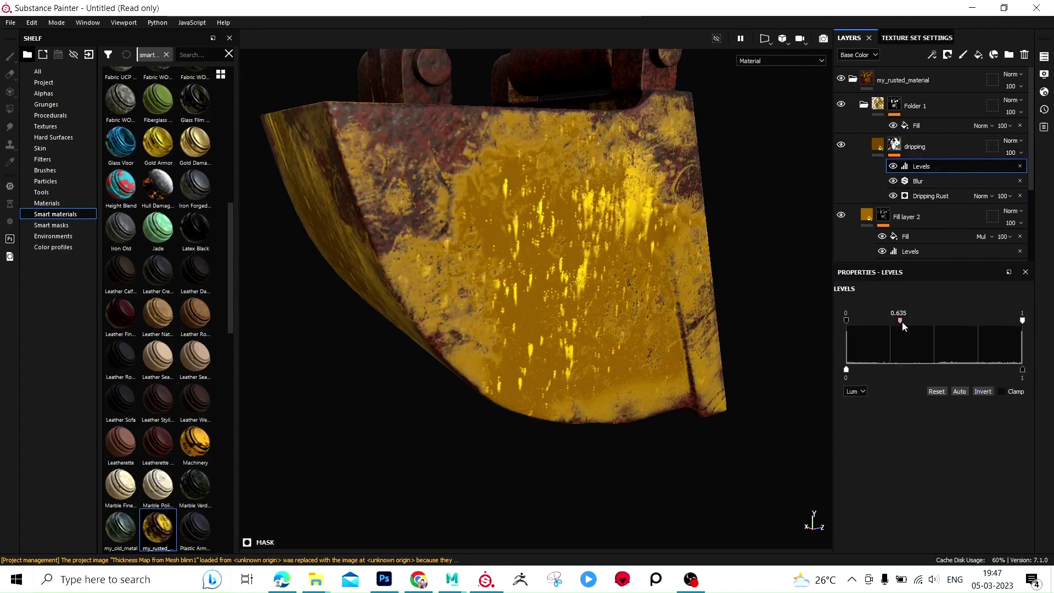
{"action": "mouse_move", "coordinate": [901, 320]}
{"action": "left_mouse_down"}
{"action": "mouse_move", "coordinate": [824, 323]}
{"action": "mouse_move", "coordinate": [752, 235]}
{"action": "mouse_move", "coordinate": [780, 212]}
{"action": "left_mouse_up"}
{"action": "left_click", "coordinate": [983, 391]}
Step: Collapse the folders and open Fill layer 2's mask Fill settings
{"action": "left_click", "coordinate": [854, 80]}
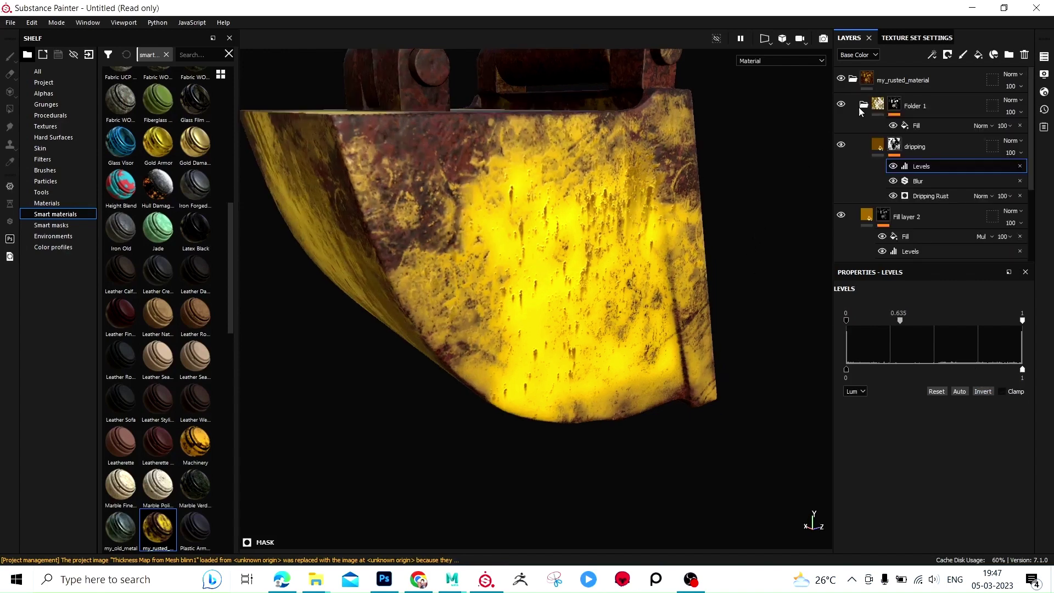
{"action": "left_click", "coordinate": [866, 107]}
{"action": "left_click", "coordinate": [916, 127]}
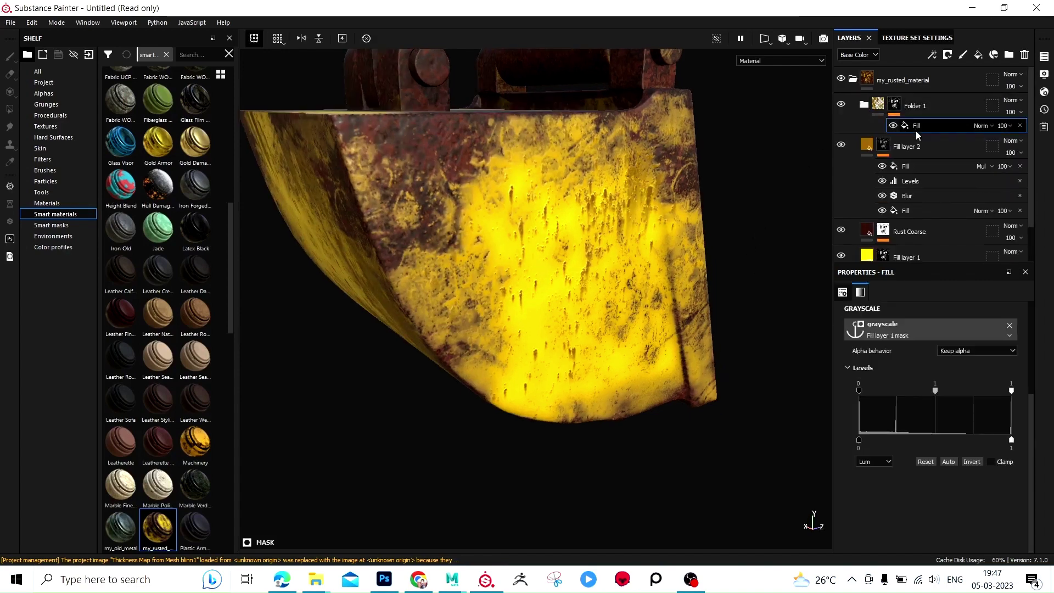
Step: Trial inverting the mask Fill's Levels and shifting its midtone, viewing the bucket up close
{"action": "left_click", "coordinate": [973, 462]}
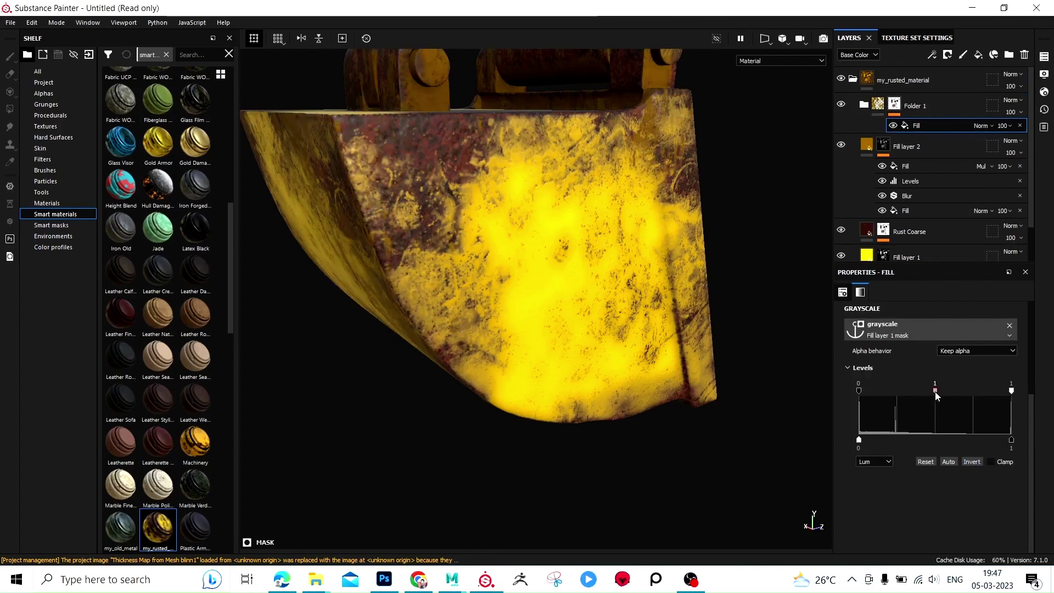
{"action": "mouse_move", "coordinate": [936, 393]}
{"action": "left_mouse_down"}
{"action": "mouse_move", "coordinate": [990, 391]}
{"action": "mouse_move", "coordinate": [917, 393]}
{"action": "left_mouse_up"}
{"action": "double_click", "coordinate": [916, 391]}
{"action": "mouse_move", "coordinate": [936, 392]}
{"action": "left_mouse_down"}
{"action": "mouse_move", "coordinate": [1011, 392]}
{"action": "mouse_move", "coordinate": [951, 391]}
{"action": "left_mouse_up"}
{"action": "scroll", "coordinate": [604, 252], "scroll_direction": "down", "scroll_amount": 4}
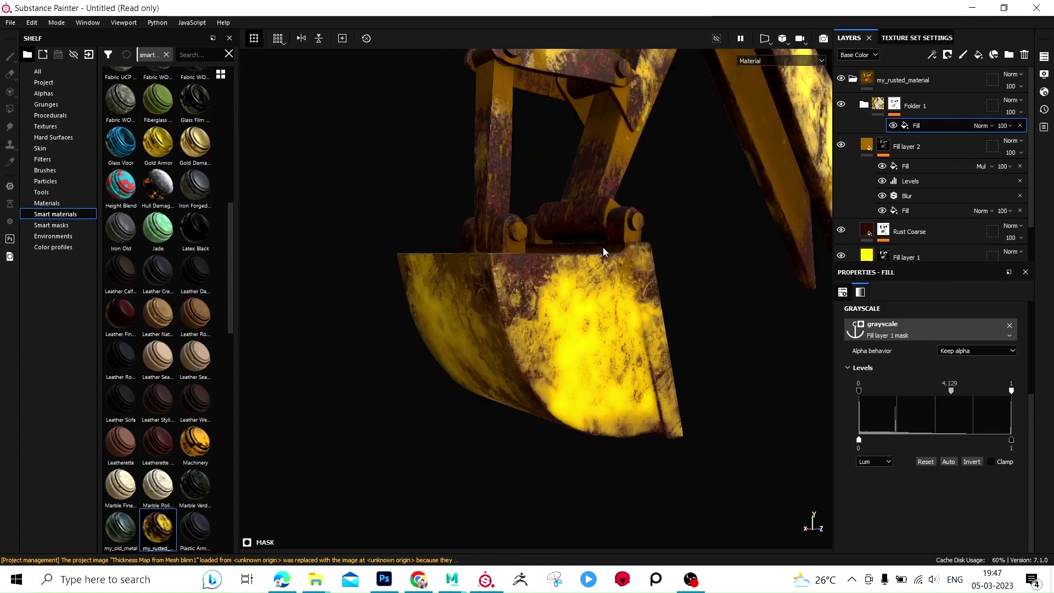
{"action": "left_click_drag", "start_coordinate": [604, 253], "coordinate": [635, 207], "text": "alt"}
{"action": "scroll", "coordinate": [542, 294], "scroll_direction": "up", "scroll_amount": 3}
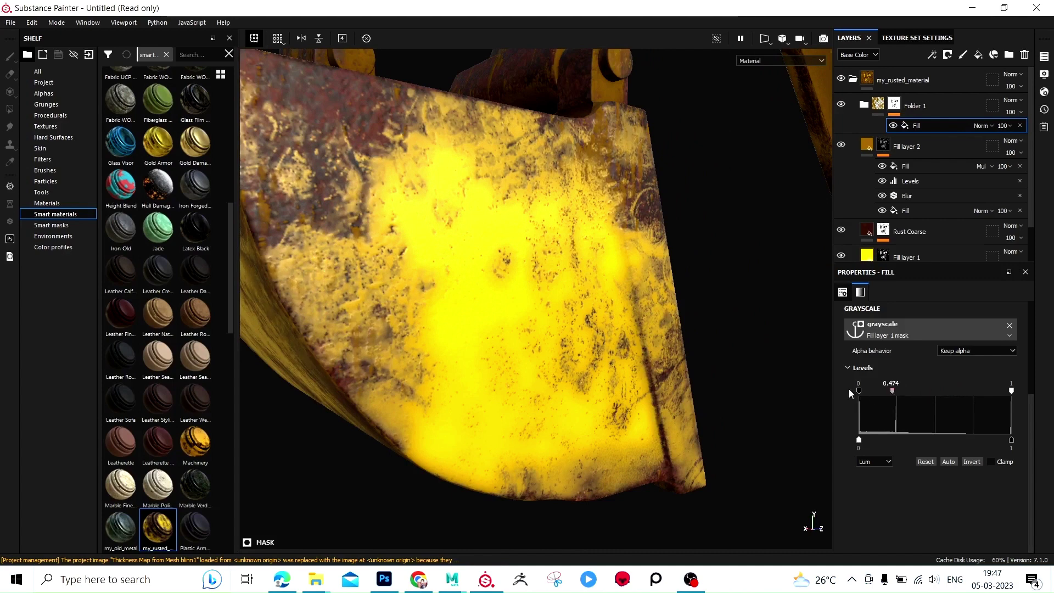
Step: Test the Levels output and input white handles, restore them, and orbit around the excavator arm
{"action": "left_click_drag", "start_coordinate": [894, 391], "coordinate": [870, 391]}
{"action": "left_click", "coordinate": [972, 461]}
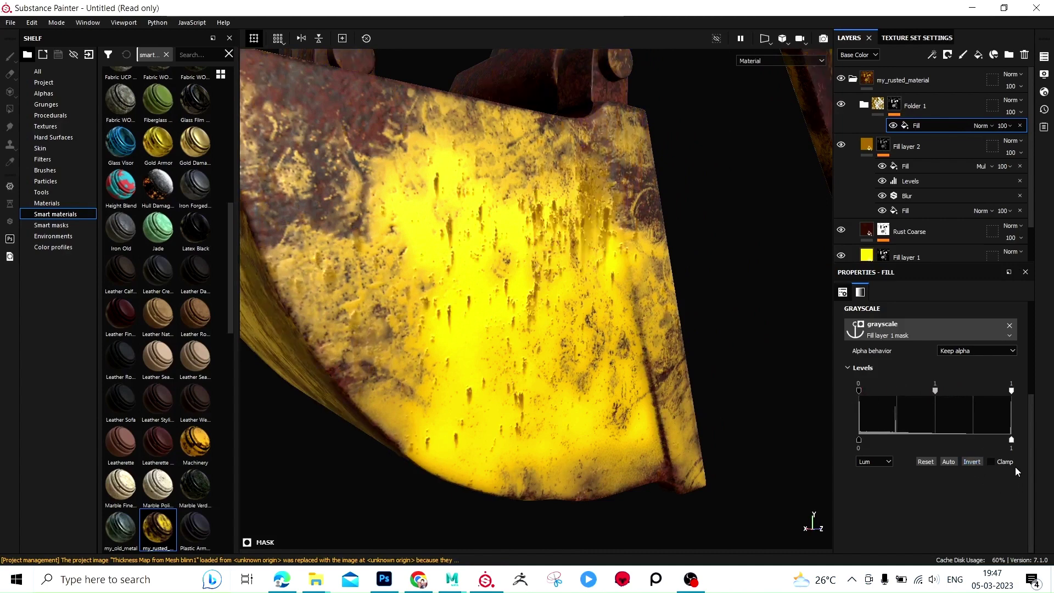
{"action": "left_click_drag", "start_coordinate": [1011, 440], "coordinate": [987, 439]}
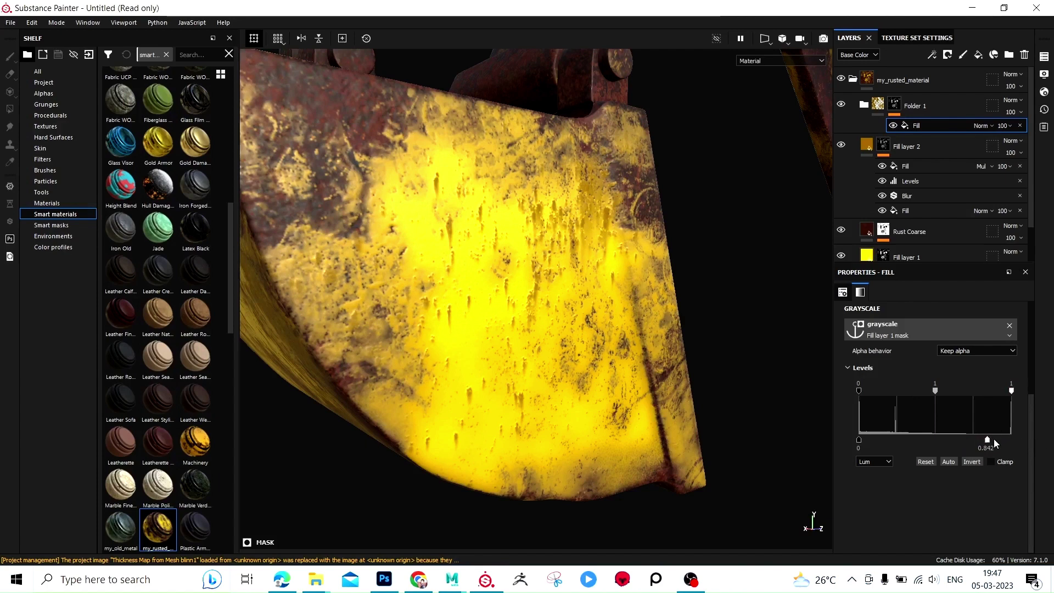
{"action": "left_click_drag", "start_coordinate": [994, 440], "coordinate": [1011, 440]}
{"action": "mouse_move", "coordinate": [1011, 391]}
{"action": "left_mouse_down"}
{"action": "mouse_move", "coordinate": [911, 390]}
{"action": "mouse_move", "coordinate": [1012, 391]}
{"action": "left_mouse_up"}
{"action": "scroll", "coordinate": [523, 315], "scroll_direction": "down", "scroll_amount": 5}
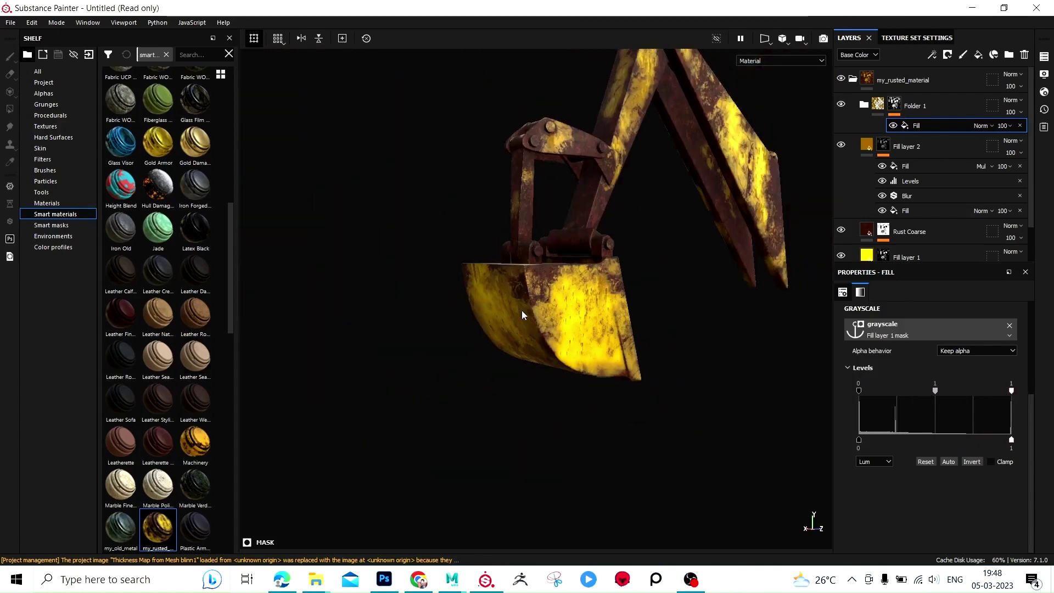
{"action": "mouse_move", "coordinate": [522, 315]}
{"action": "left_mouse_down", "text": "alt"}
{"action": "mouse_move", "coordinate": [544, 182]}
{"action": "mouse_move", "coordinate": [459, 257]}
{"action": "left_mouse_up", "text": "alt"}
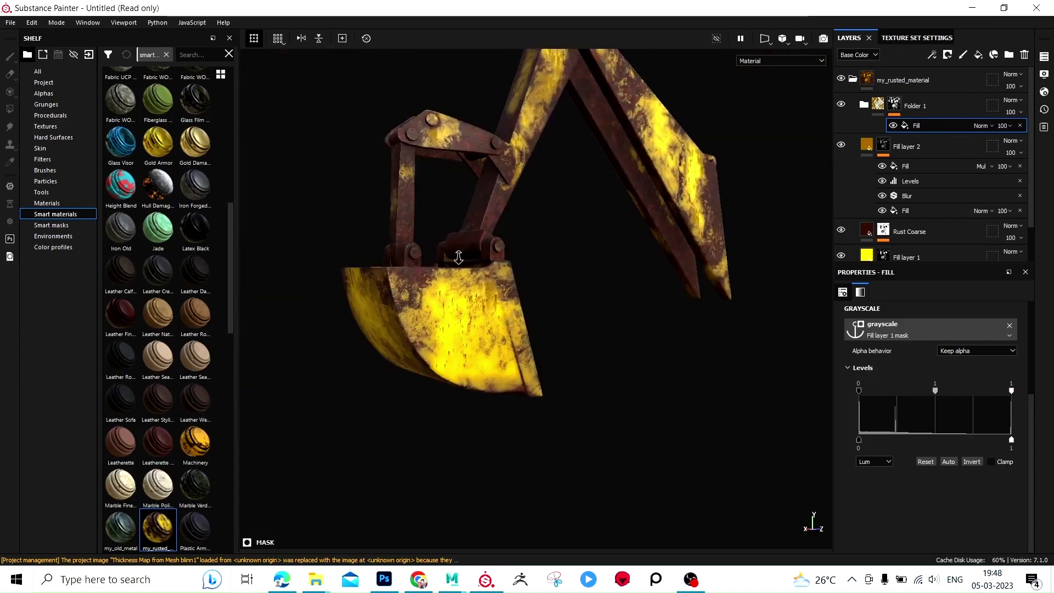